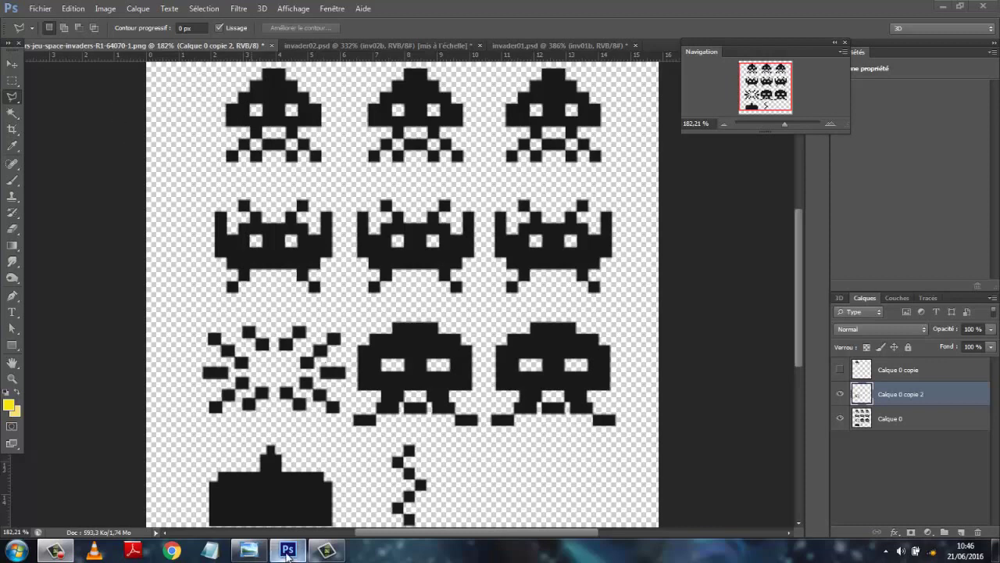
# Step: Compare the two layer versions of the invader in invader01.psd and in invader02.psd by toggling layer visibility
pyautogui.moveTo(288, 554)
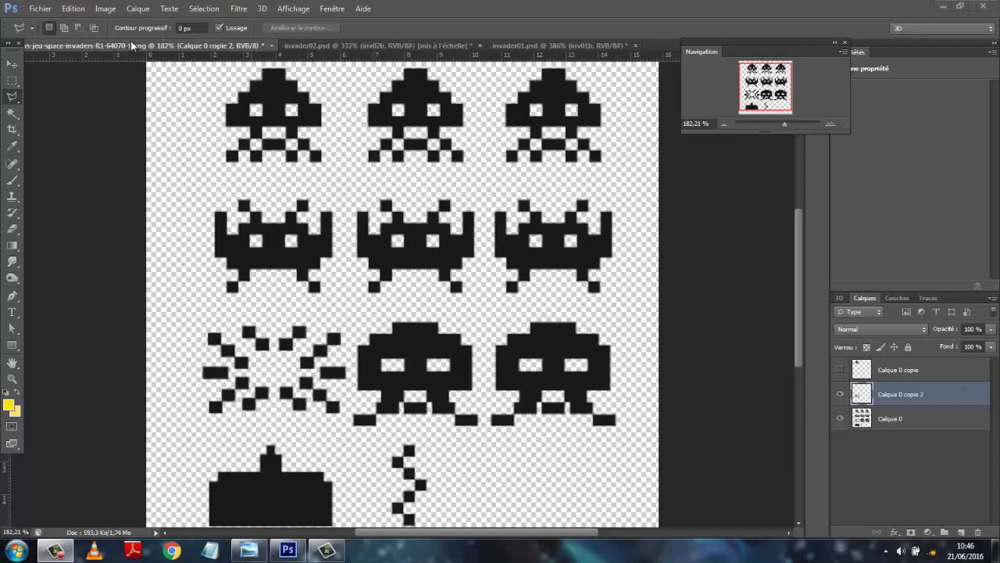
pyautogui.click(522, 47)
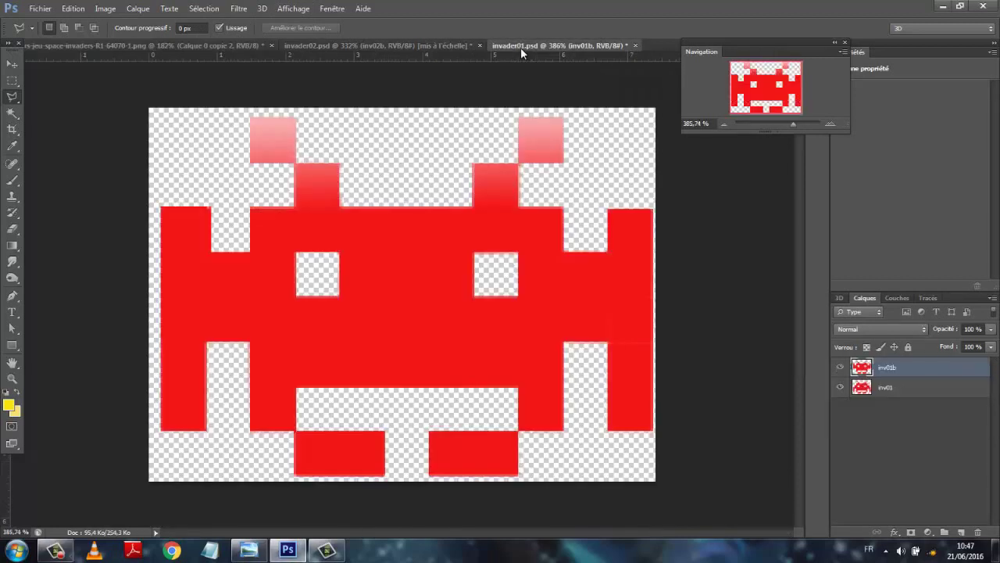
pyautogui.click(841, 387)
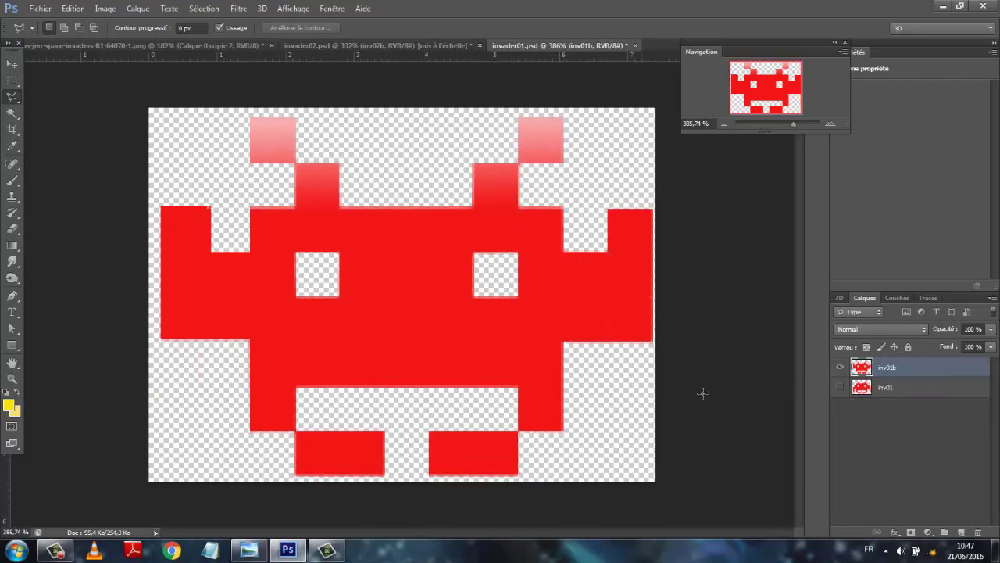
pyautogui.click(840, 367)
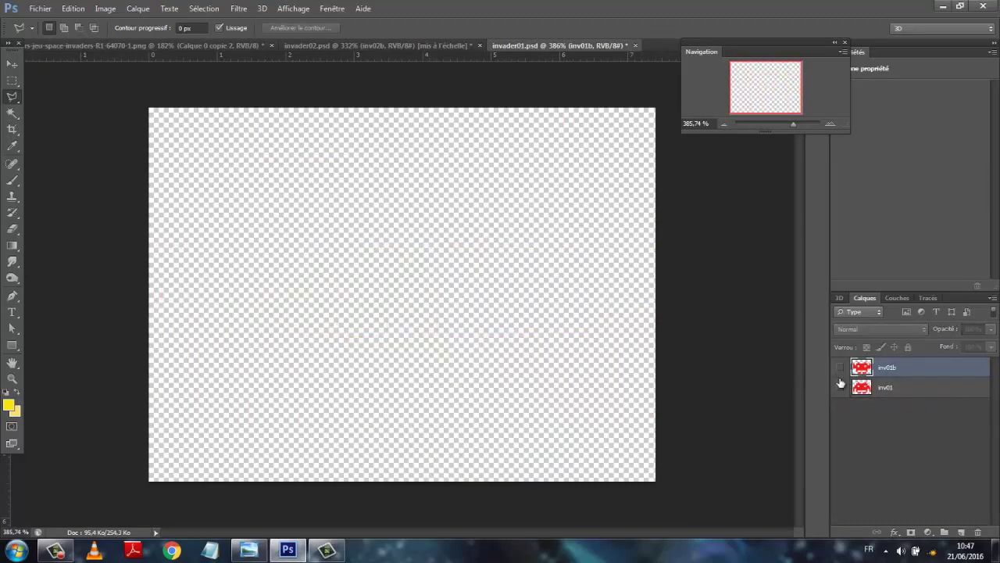
pyautogui.click(841, 386)
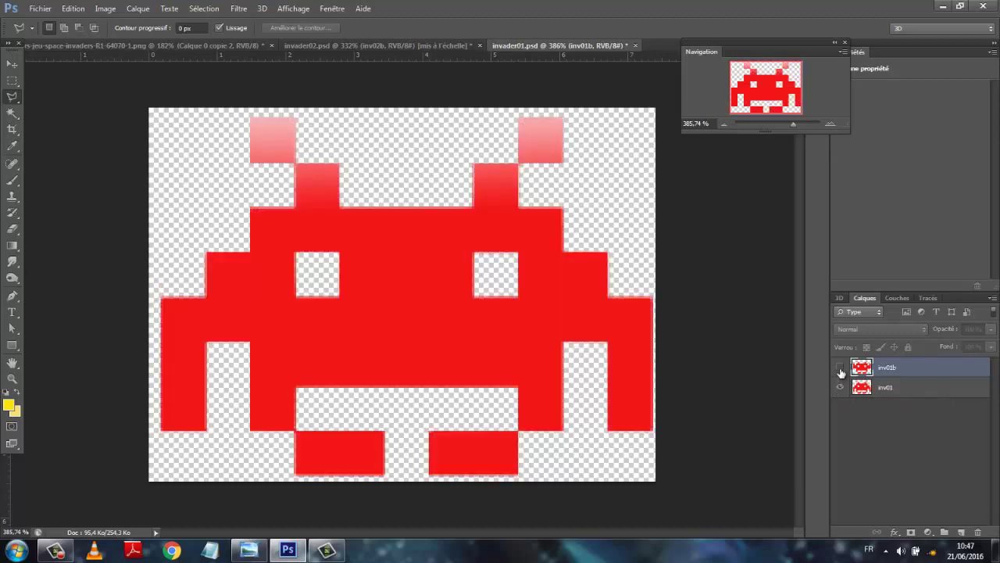
pyautogui.click(840, 368)
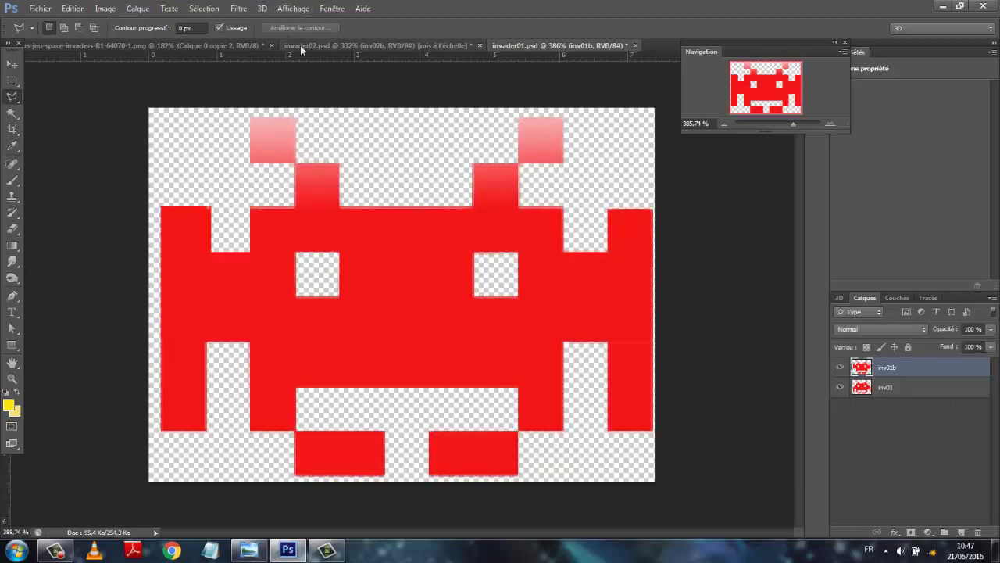
pyautogui.click(327, 46)
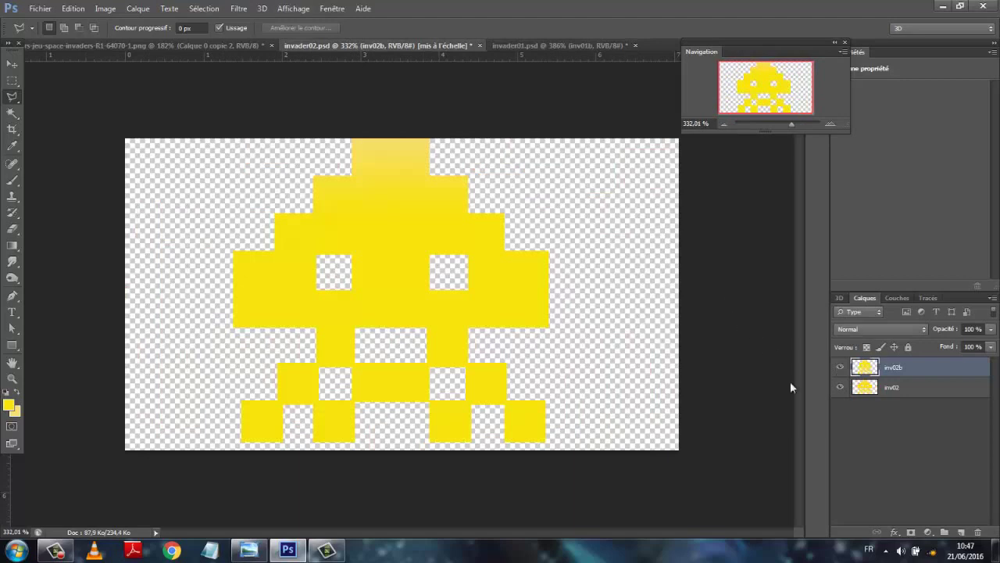
pyautogui.click(841, 388)
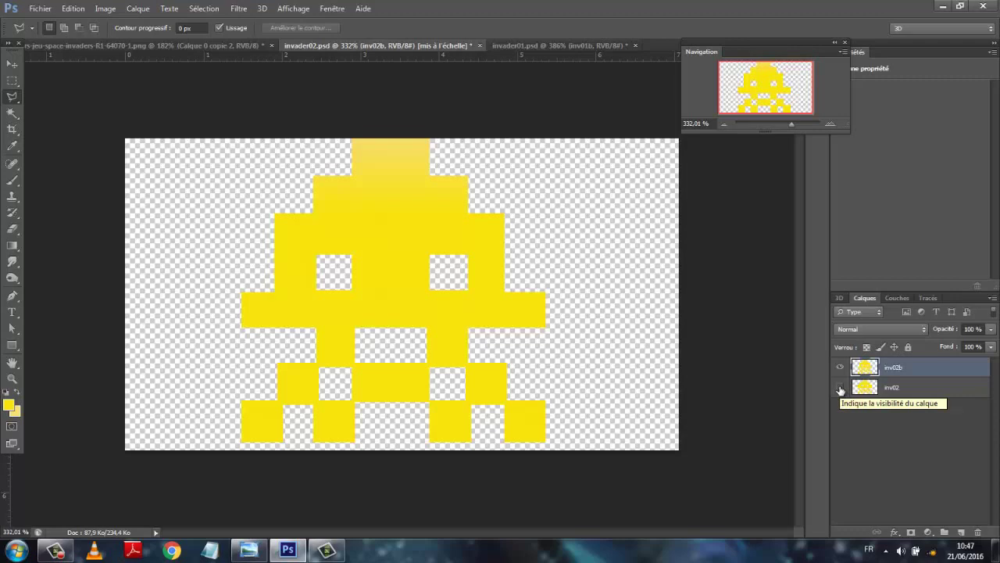
pyautogui.click(841, 388)
pyautogui.click(841, 387)
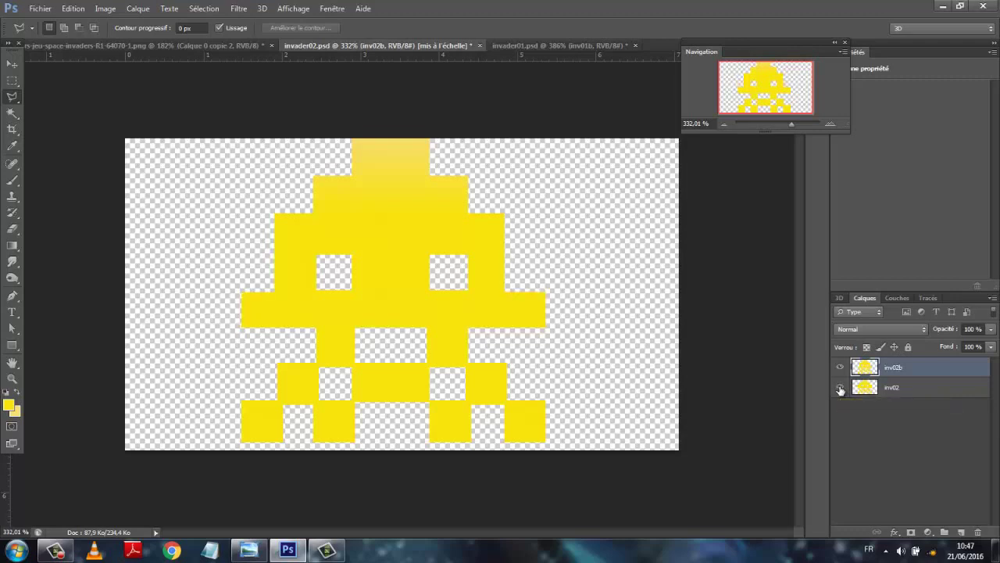
pyautogui.click(840, 388)
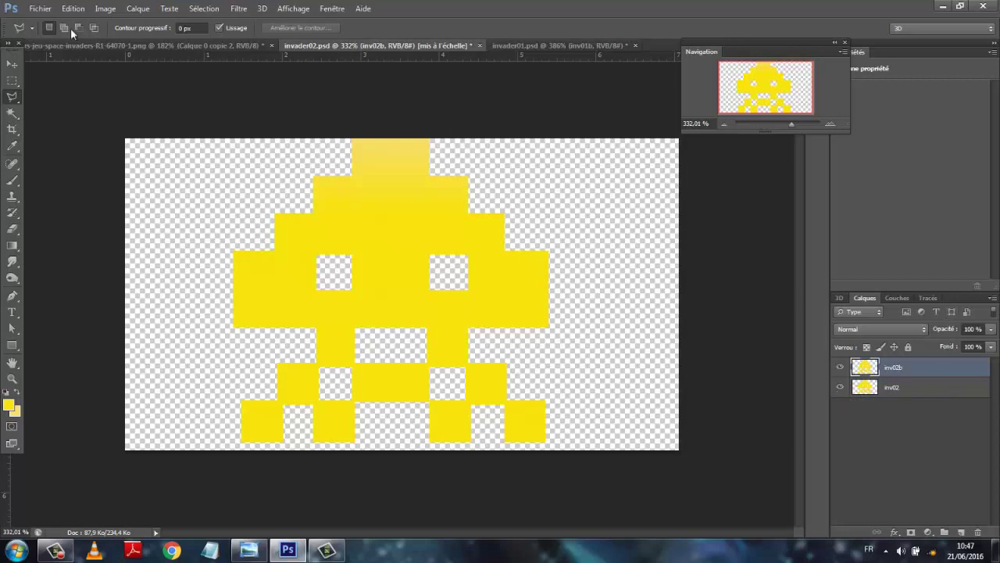
# Step: In the stickers-jeu-space-invaders image, hide the layer Calque 0 copie 2 and make Calque 0 the active layer
pyautogui.click(121, 46)
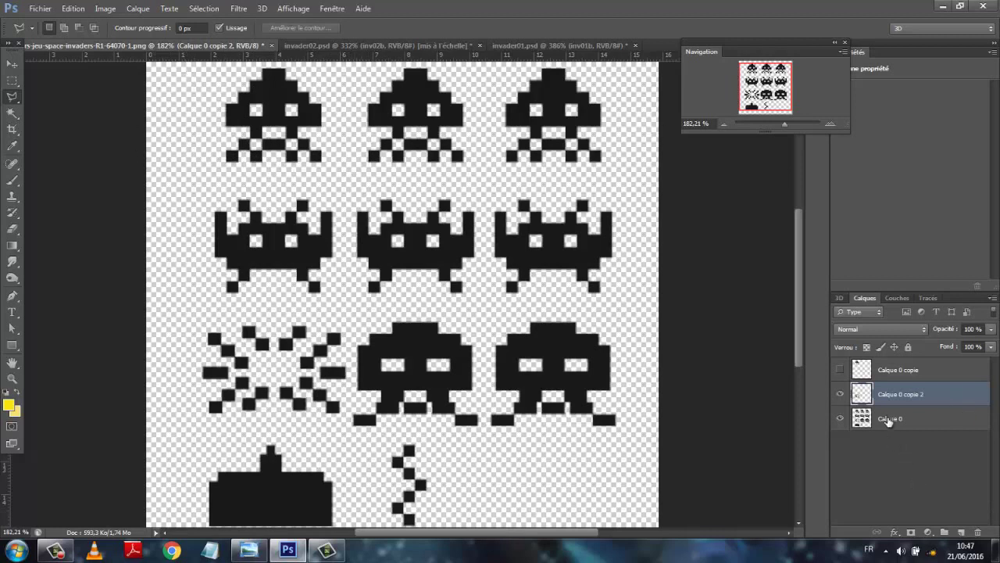
pyautogui.click(840, 393)
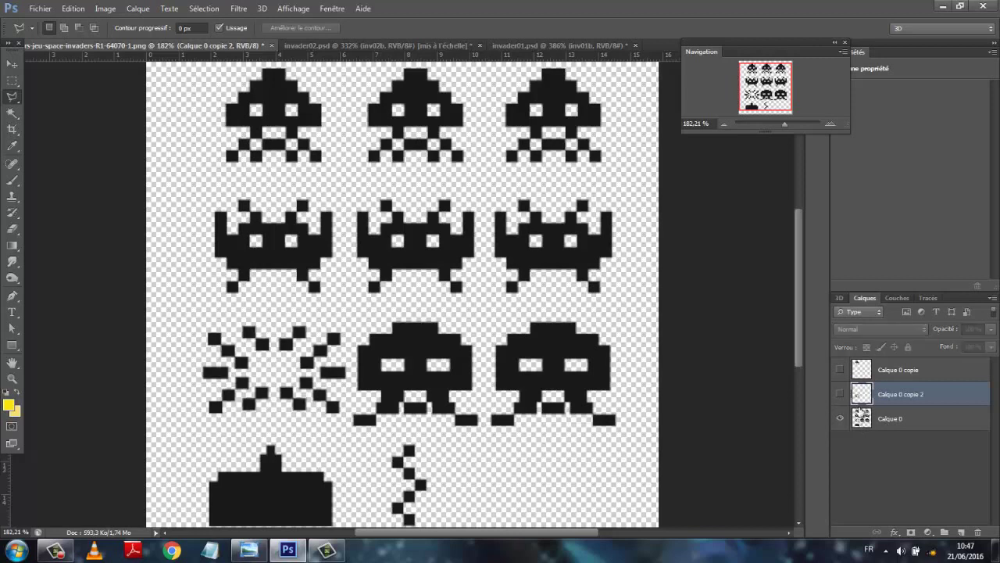
pyautogui.click(884, 423)
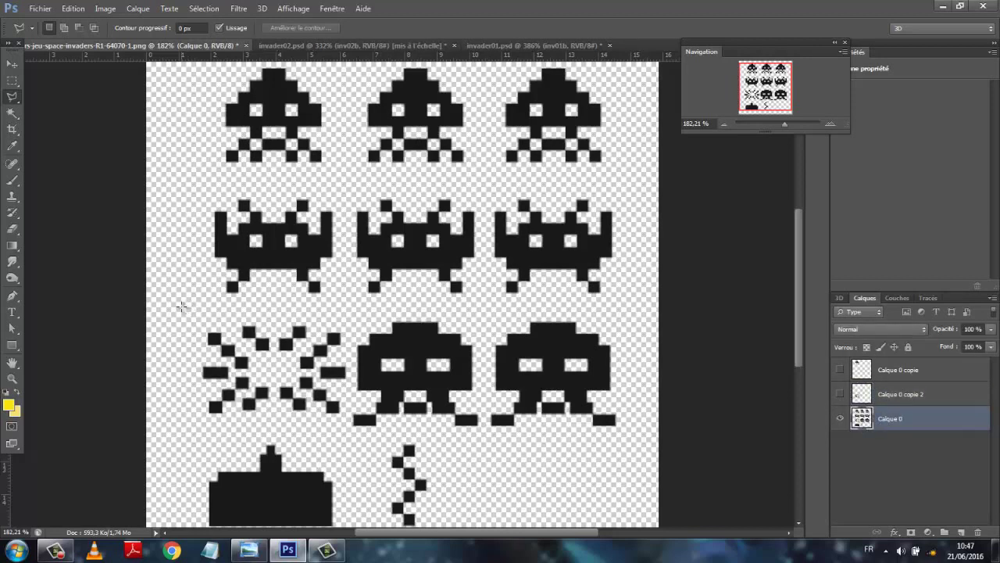
# Step: Draw a closed polygonal lasso selection around the explosion sprite in the third row
pyautogui.click(302, 315)
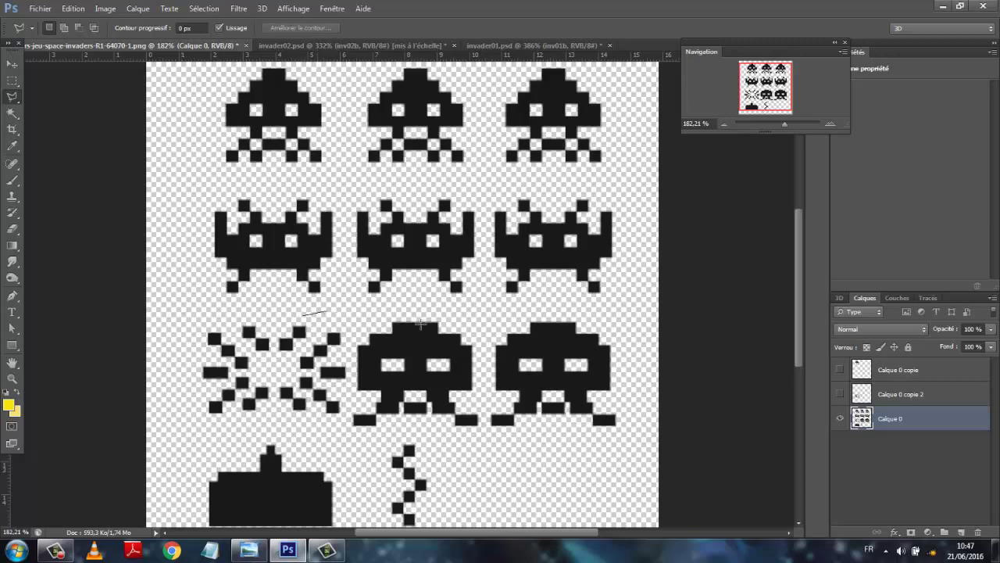
pyautogui.click(353, 315)
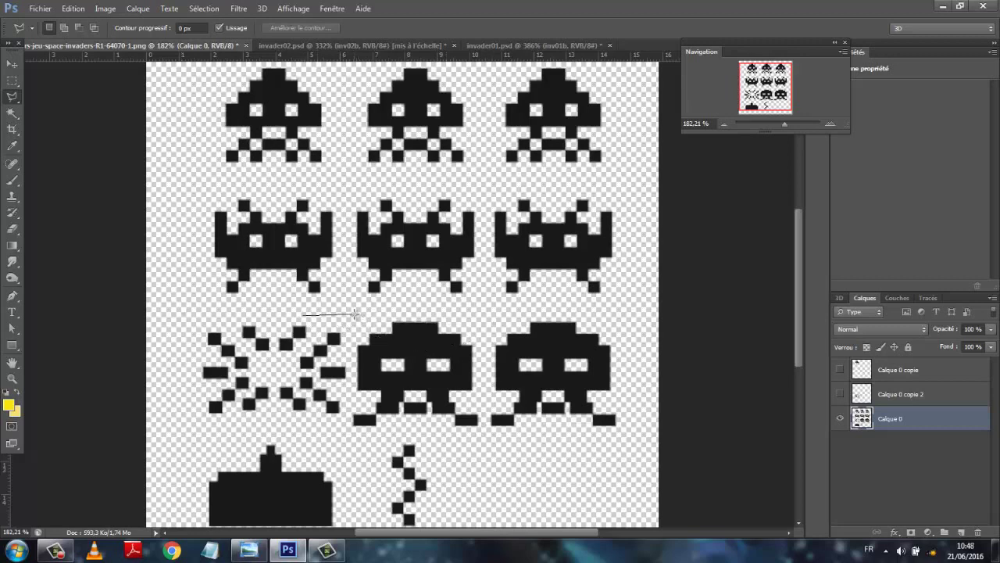
pyautogui.click(344, 434)
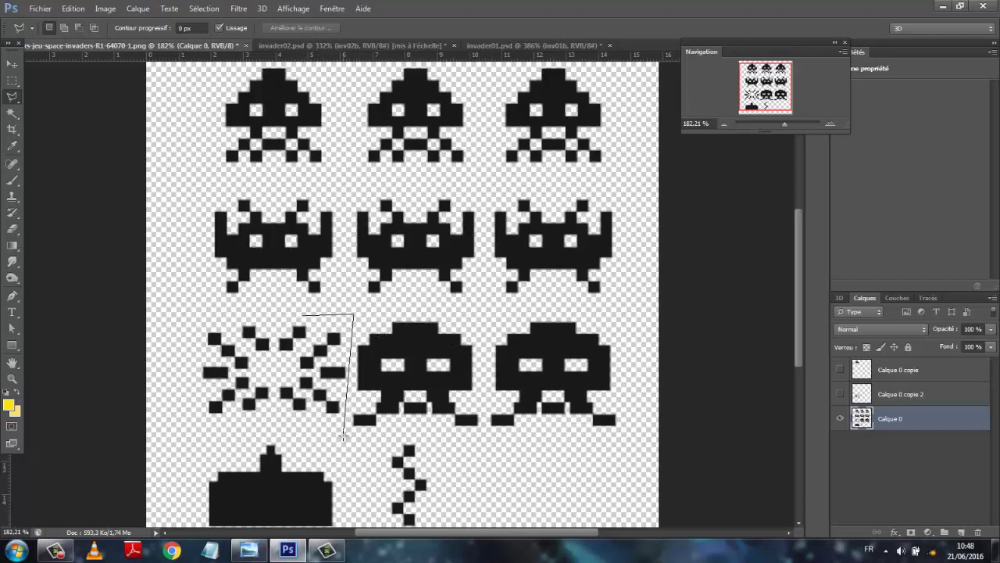
pyautogui.click(178, 426)
pyautogui.click(177, 314)
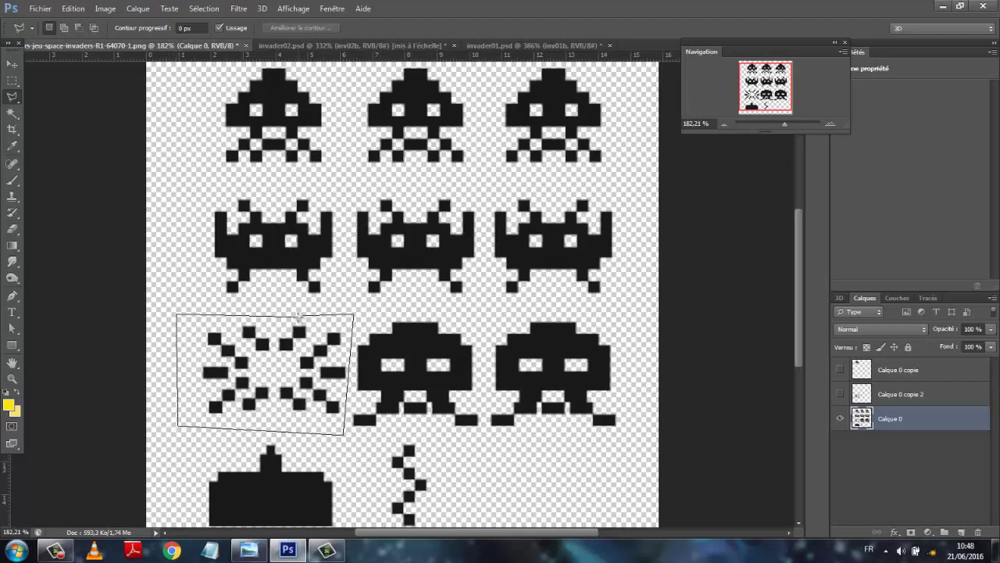
pyautogui.click(305, 319)
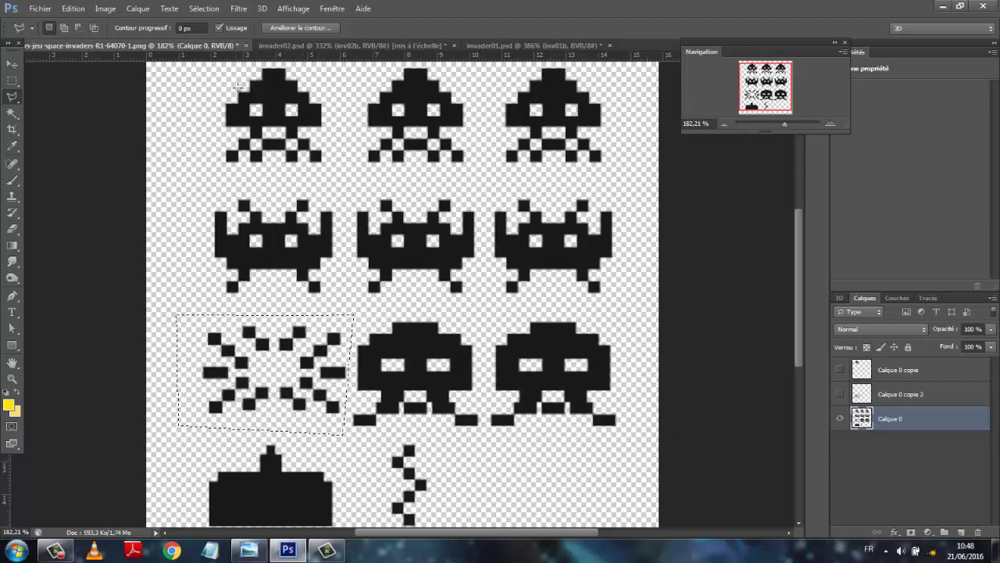
# Step: Duplicate Calque 0 with the original hidden, and erase everything outside the explosion selection on the copy
pyautogui.moveTo(910, 428); pyautogui.dragTo(963, 533)
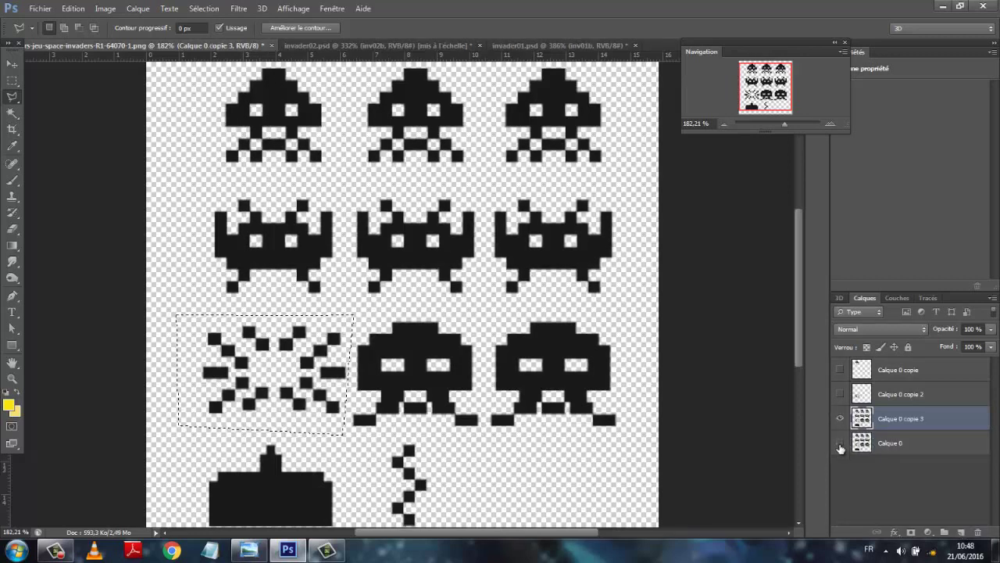
pyautogui.click(204, 8)
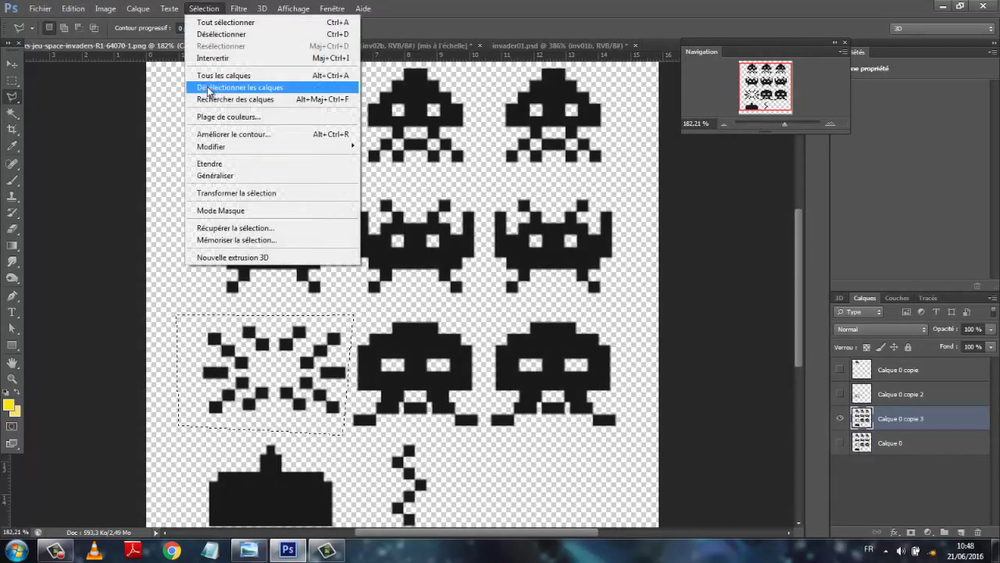
pyautogui.click(208, 58)
pyautogui.click(73, 8)
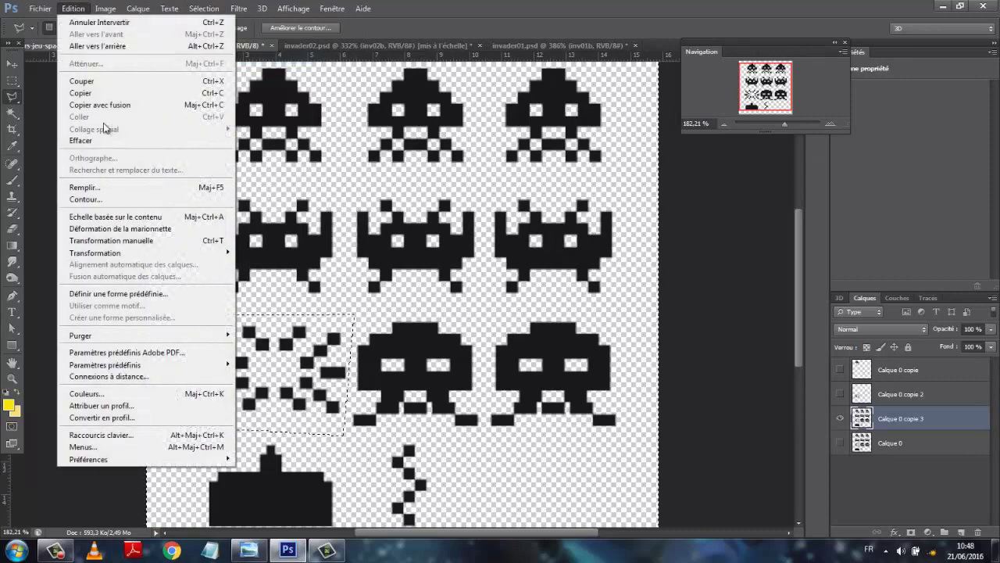
pyautogui.click(78, 141)
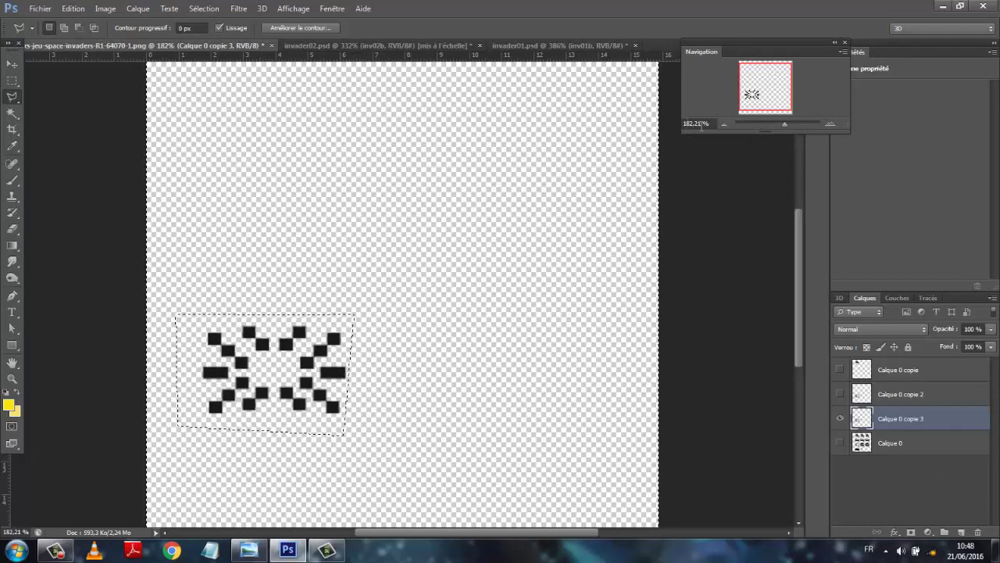
# Step: Rename the layer holding the isolated explosion as eclat
pyautogui.moveTo(785, 125)
pyautogui.mouseDown()
pyautogui.moveTo(801, 123)
pyautogui.moveTo(786, 123)
pyautogui.mouseUp()
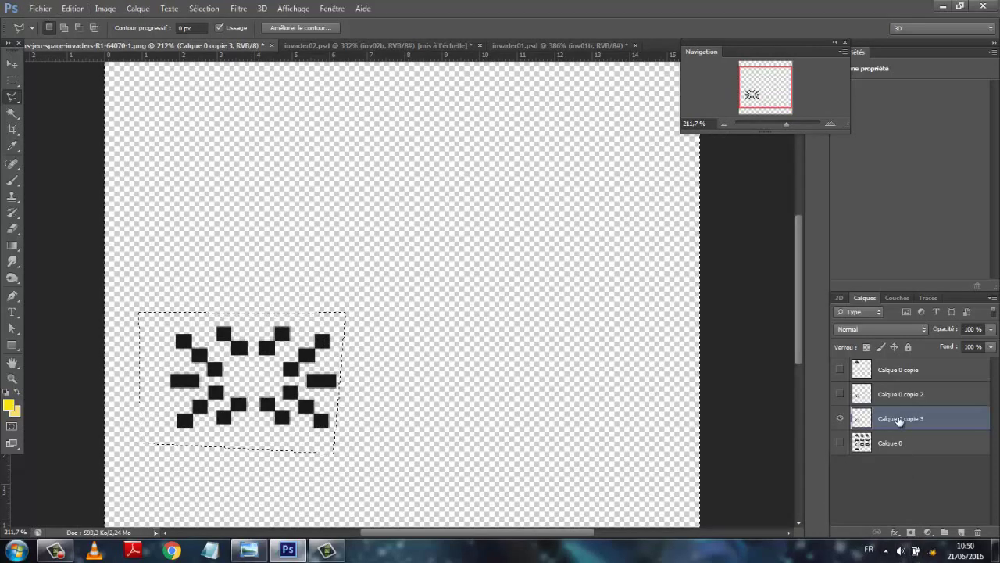
pyautogui.doubleClick(900, 420)
pyautogui.write('ex')
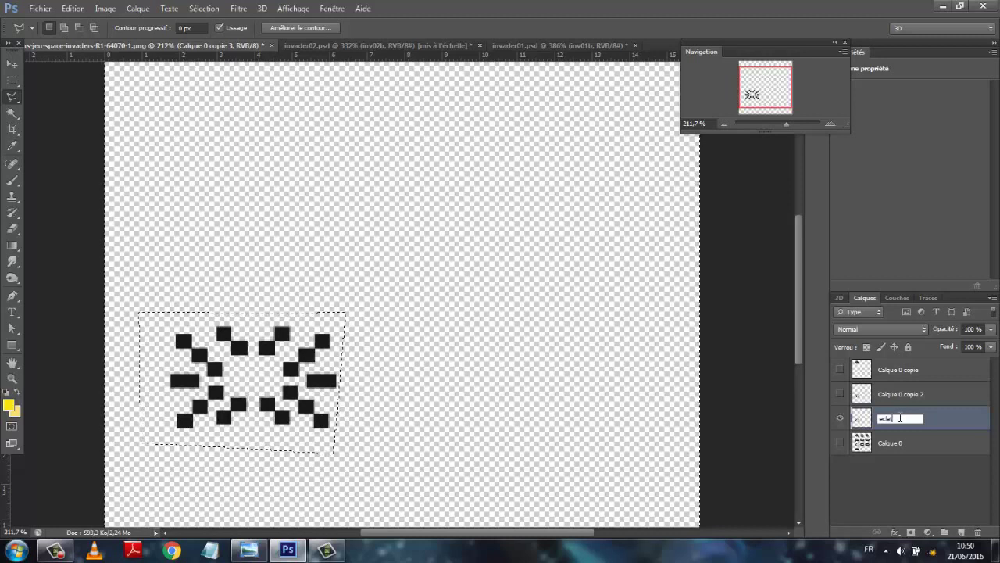
pyautogui.click(908, 473)
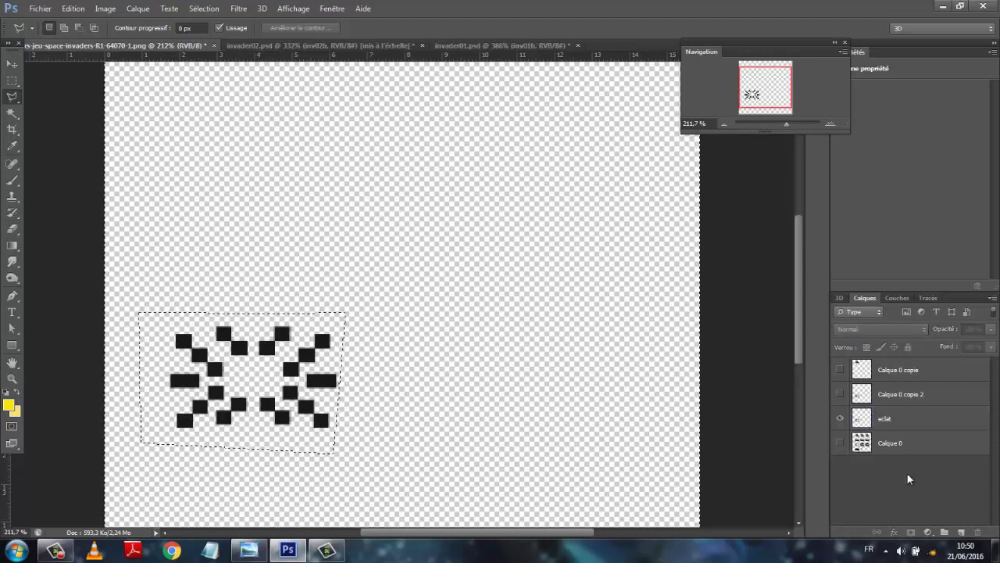
# Step: Create a new 200 × 150 pixel RGB document named eclat with a white background at 72 pixels per inch
pyautogui.click(37, 9)
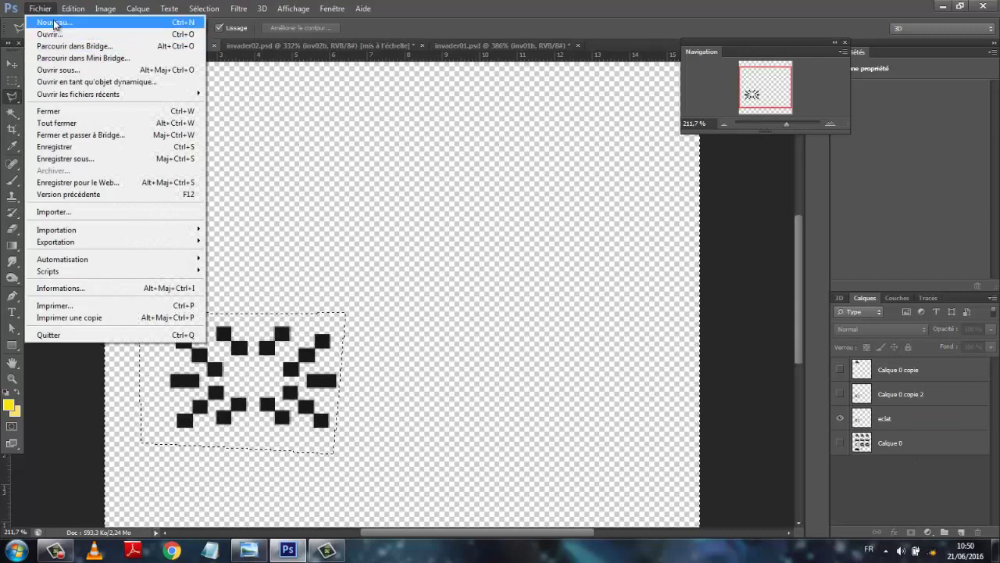
pyautogui.click(57, 23)
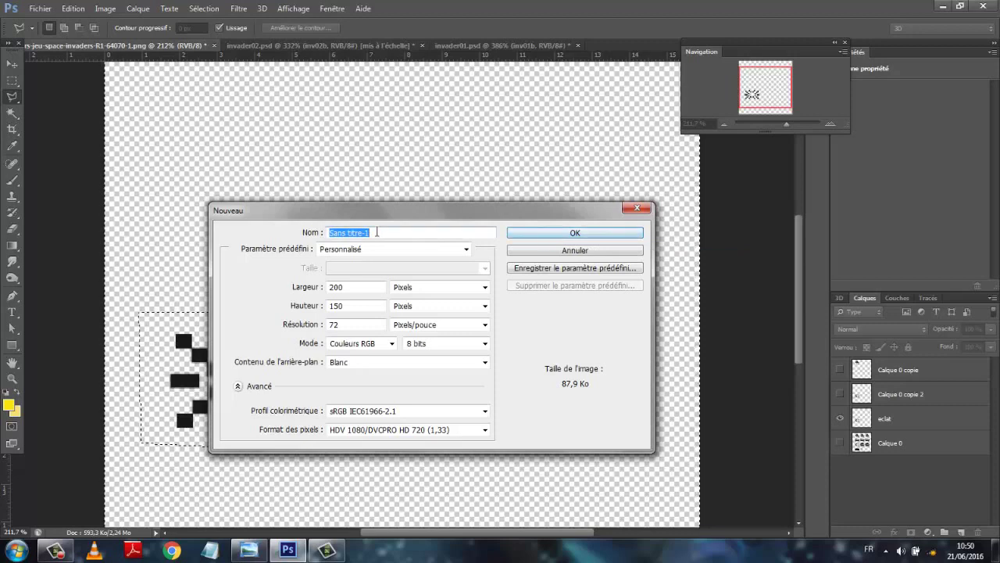
pyautogui.write('e')
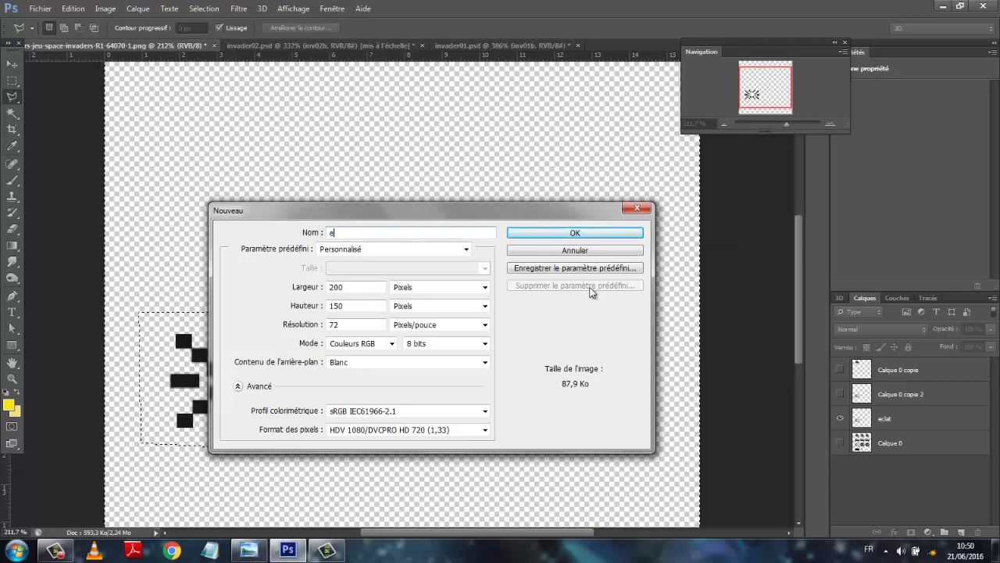
pyautogui.write('clat')
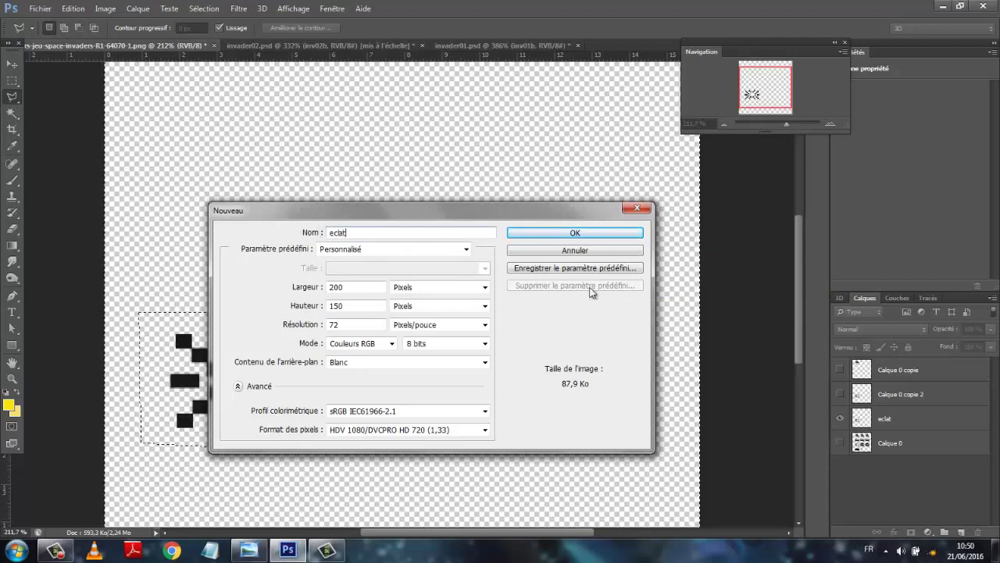
pyautogui.press('Return')
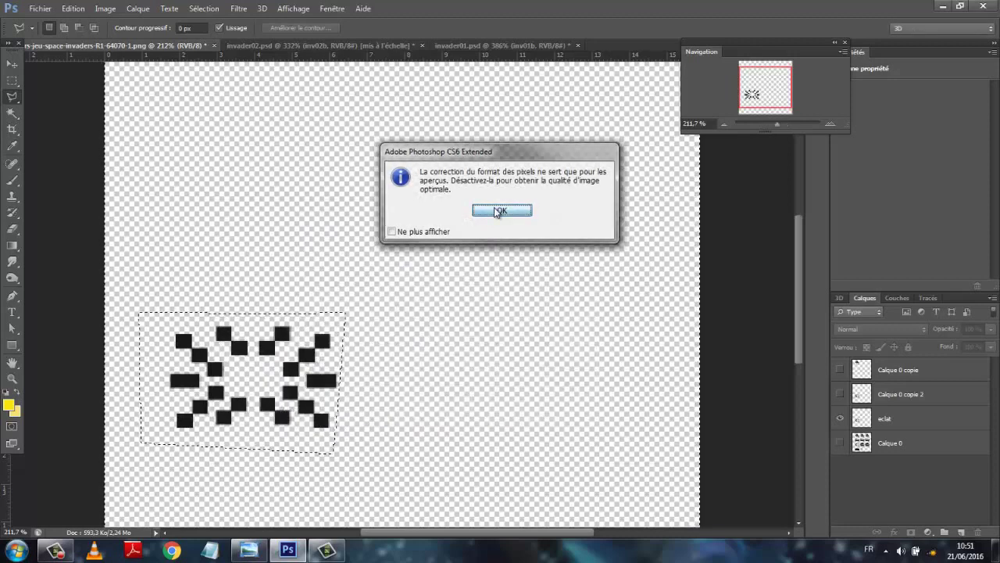
pyautogui.click(504, 210)
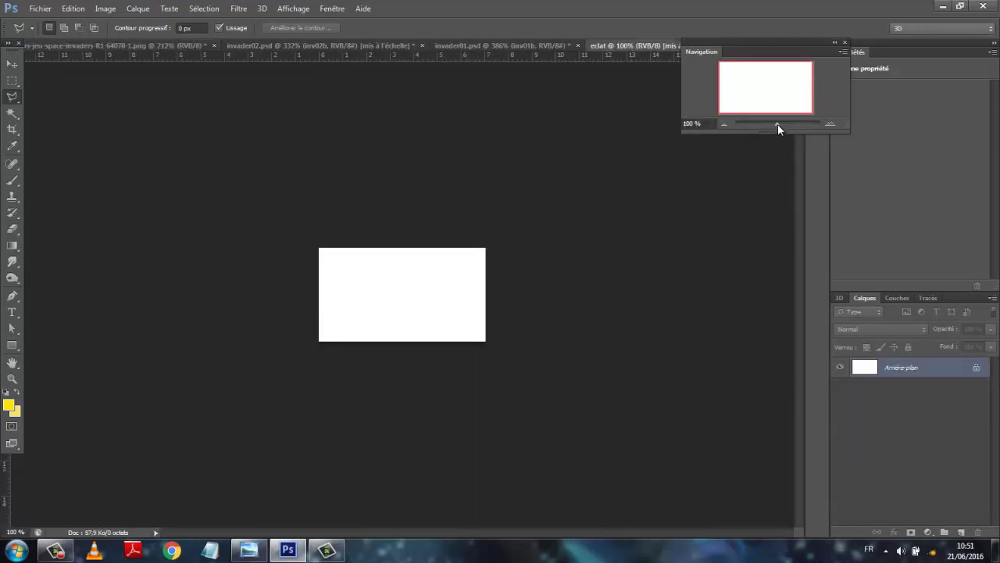
# Step: Copy the eclat layer from the floated stickers image into the new eclat document and dock the stickers window again
pyautogui.moveTo(777, 124); pyautogui.dragTo(790, 121)
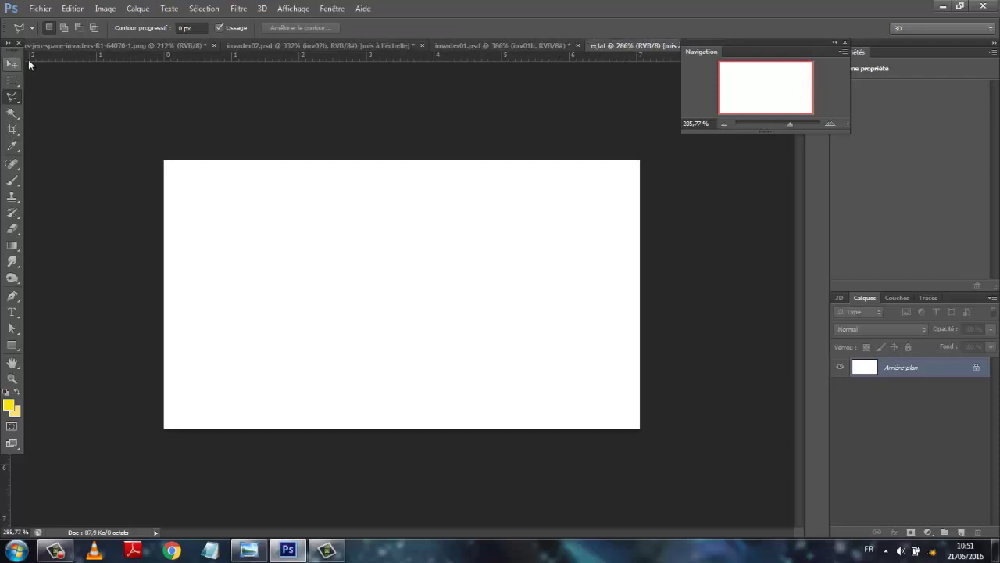
pyautogui.moveTo(57, 44); pyautogui.dragTo(245, 262)
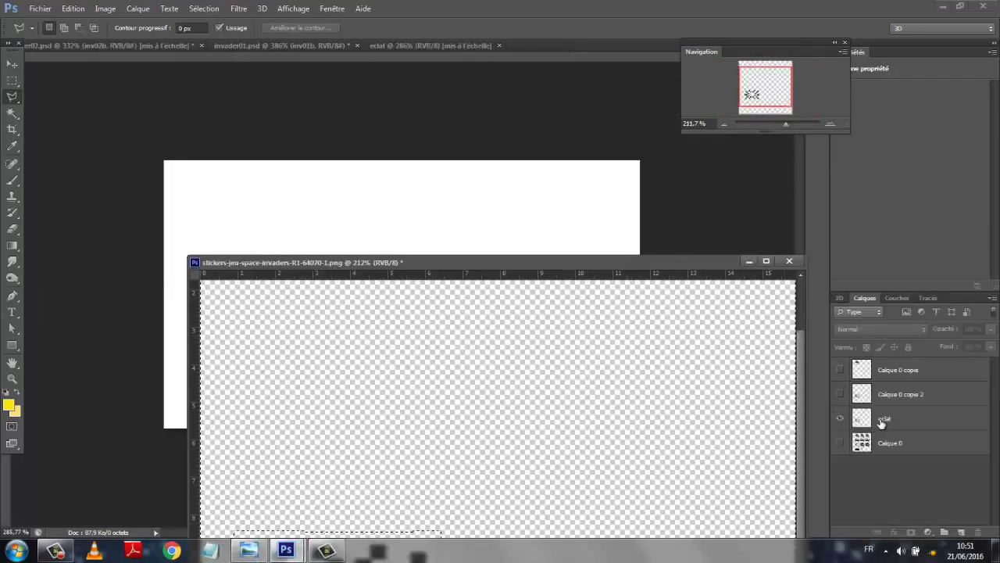
pyautogui.moveTo(881, 422); pyautogui.dragTo(477, 250)
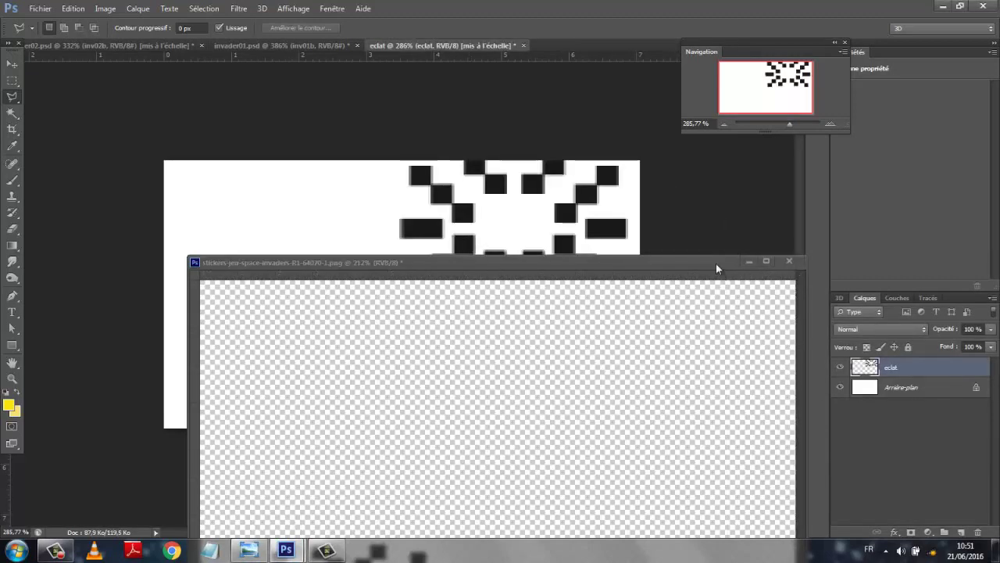
pyautogui.moveTo(714, 263); pyautogui.dragTo(693, 228)
pyautogui.moveTo(435, 224); pyautogui.dragTo(297, 46)
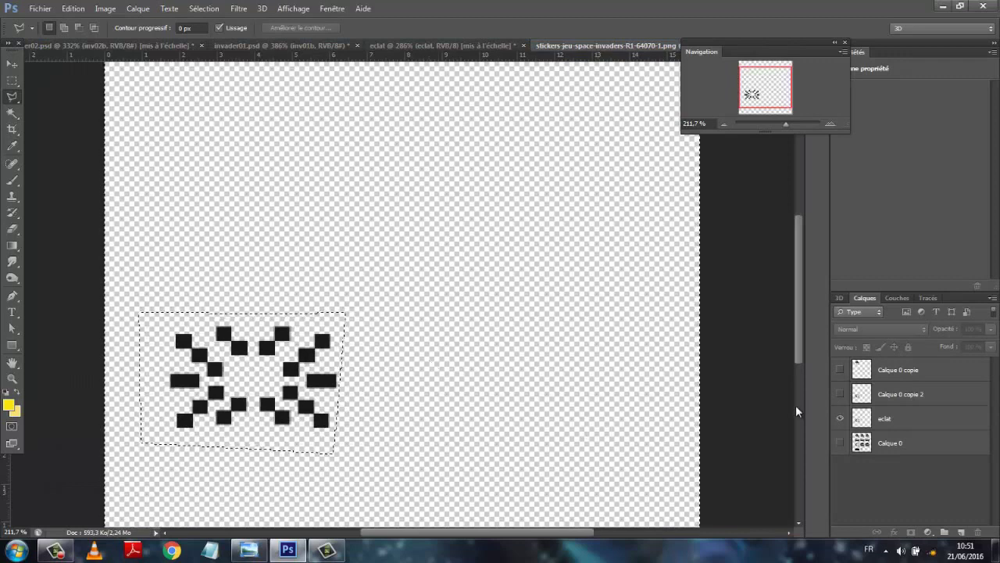
# Step: Switch to the eclat document and move the explosion from the upper edge to near the middle of the canvas
pyautogui.click(407, 45)
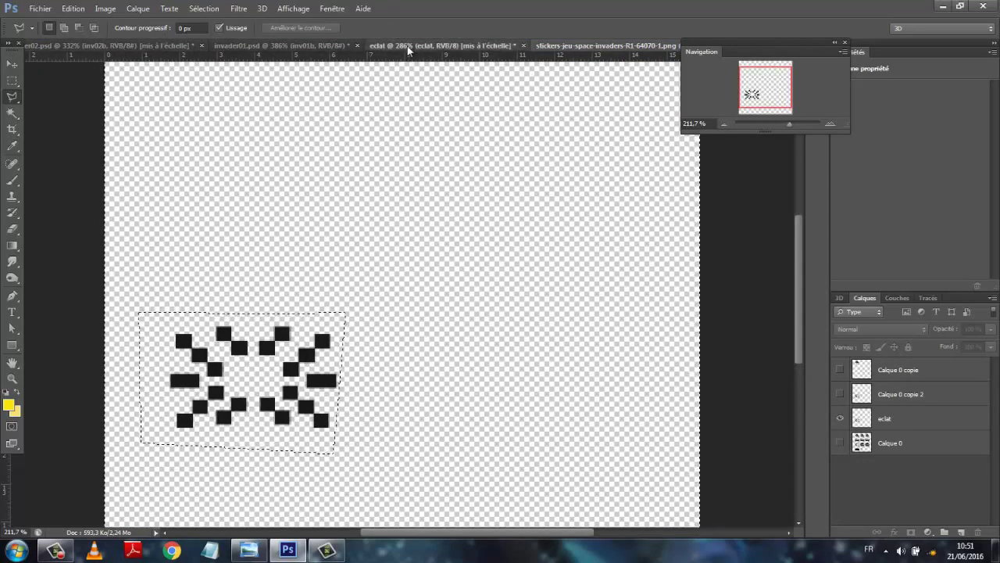
pyautogui.click(12, 63)
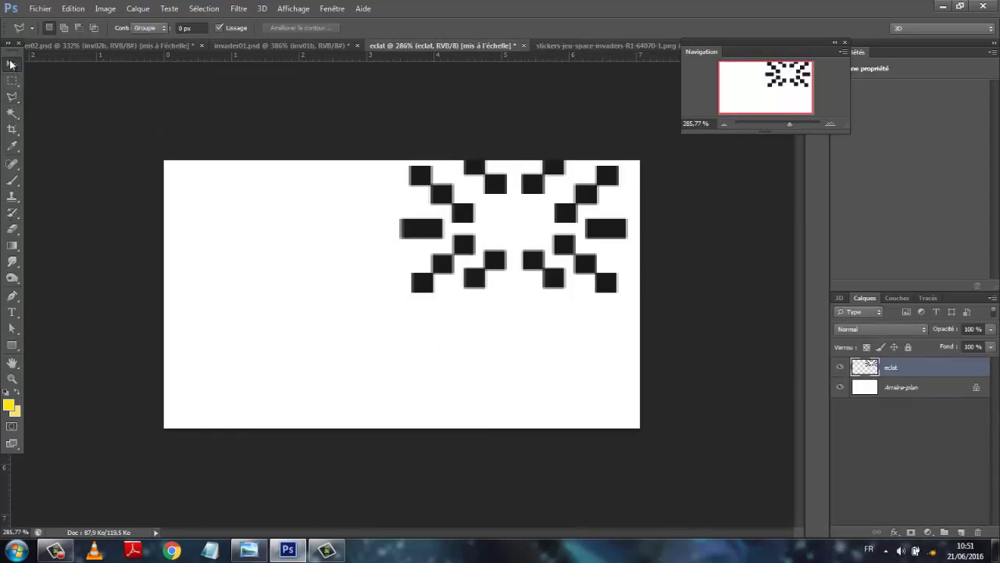
pyautogui.moveTo(537, 260)
pyautogui.mouseDown()
pyautogui.moveTo(488, 321)
pyautogui.moveTo(461, 320)
pyautogui.moveTo(305, 402)
pyautogui.moveTo(122, 375)
pyautogui.moveTo(964, 316)
pyautogui.moveTo(866, 322)
pyautogui.mouseUp()
pyautogui.moveTo(484, 238); pyautogui.dragTo(373, 280)
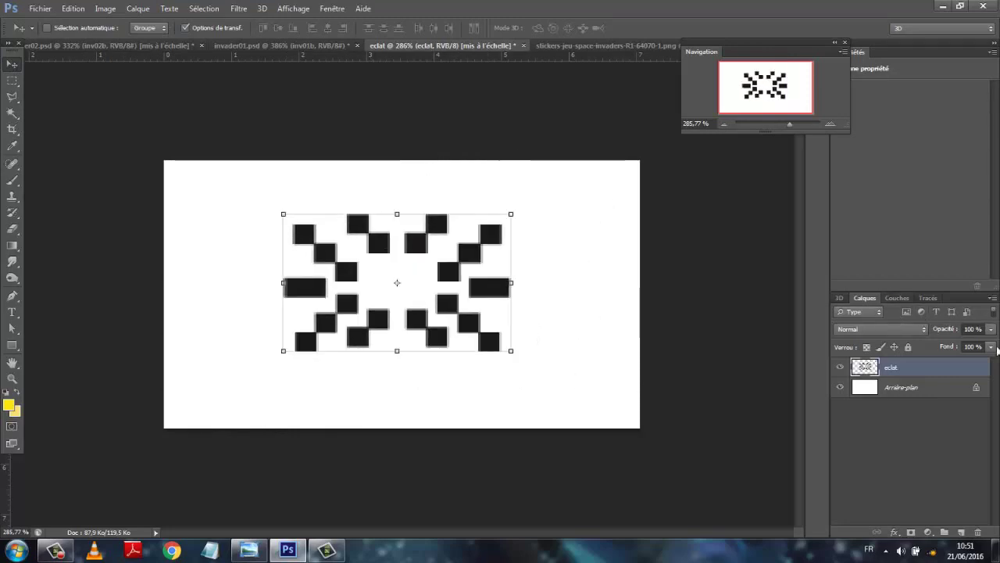
pyautogui.click(910, 412)
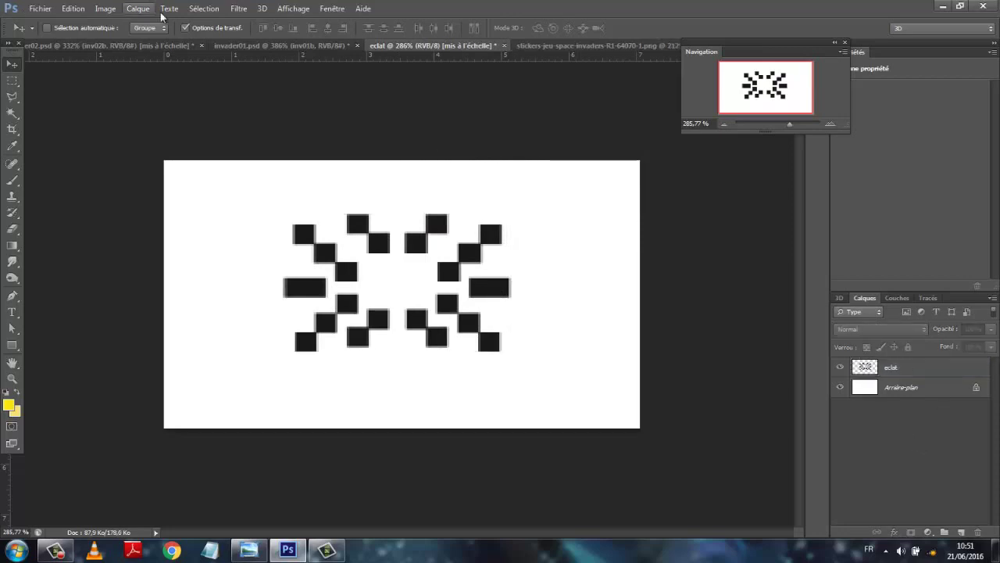
# Step: Select the whole canvas and align the eclat layer's vertical and horizontal centres to it
pyautogui.click(204, 9)
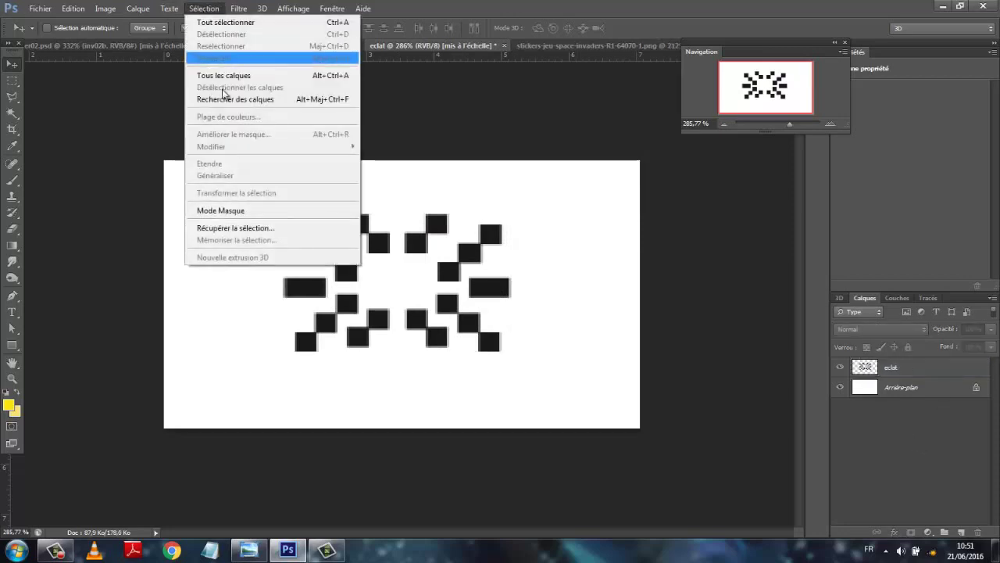
pyautogui.click(223, 23)
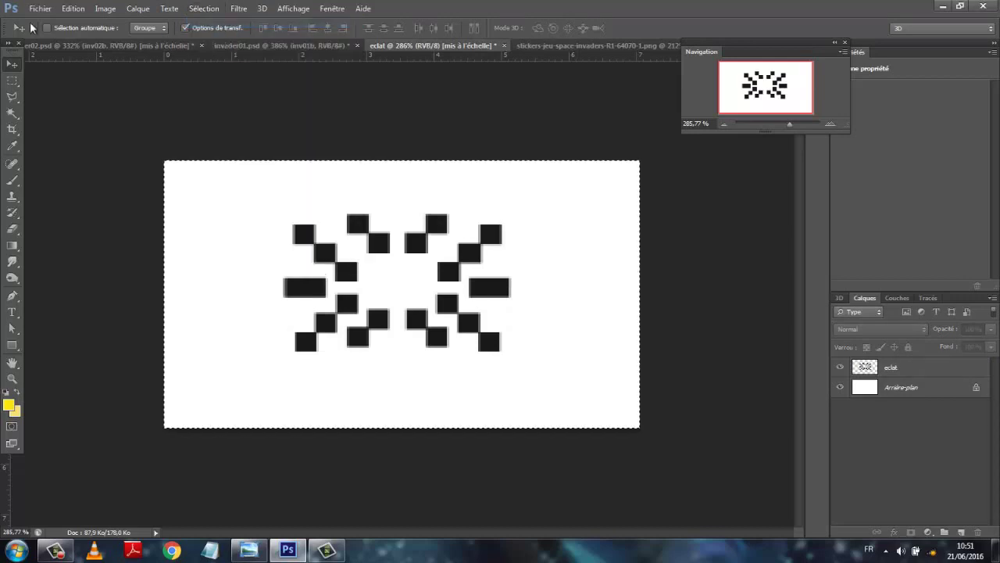
pyautogui.click(904, 372)
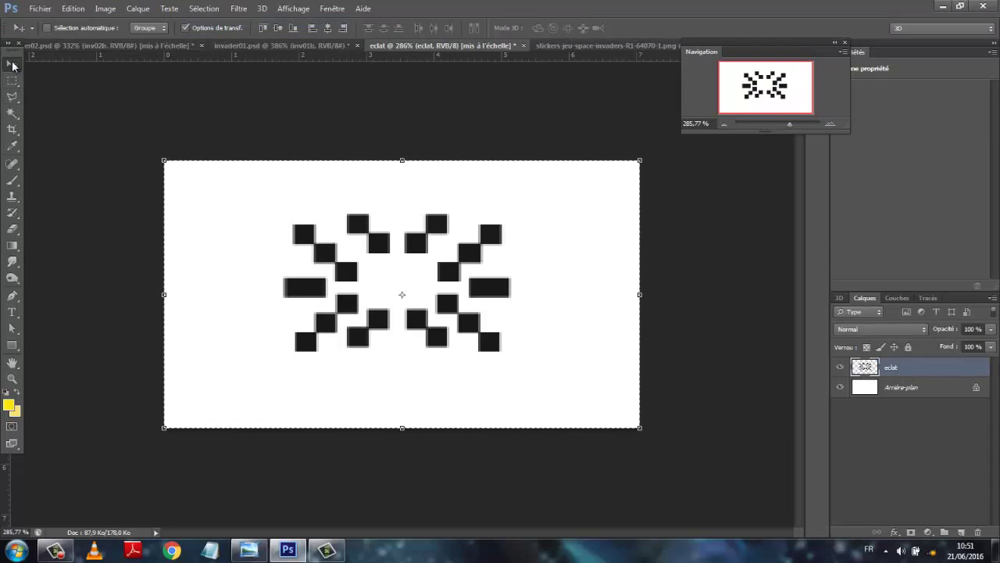
pyautogui.click(278, 28)
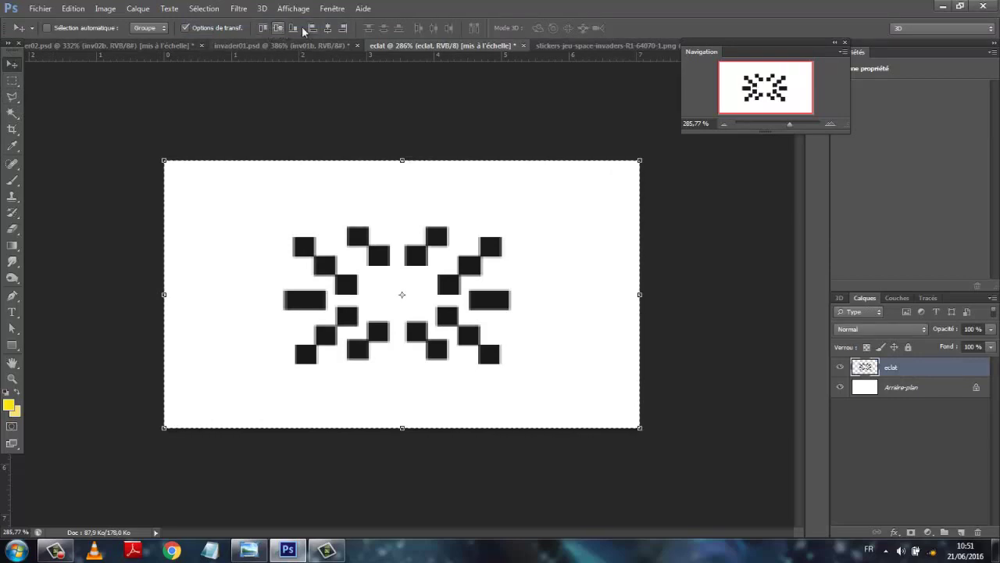
pyautogui.click(328, 29)
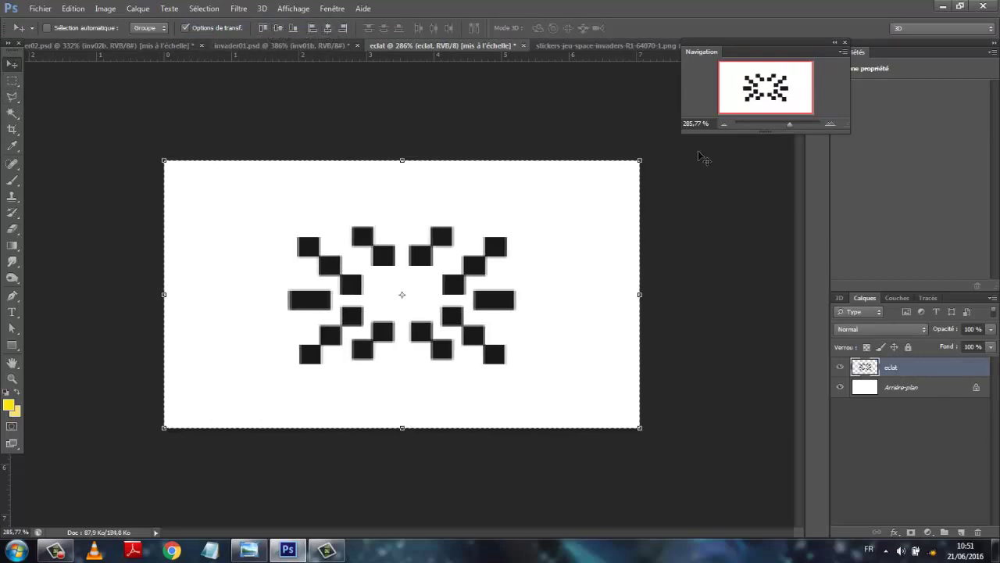
pyautogui.click(908, 463)
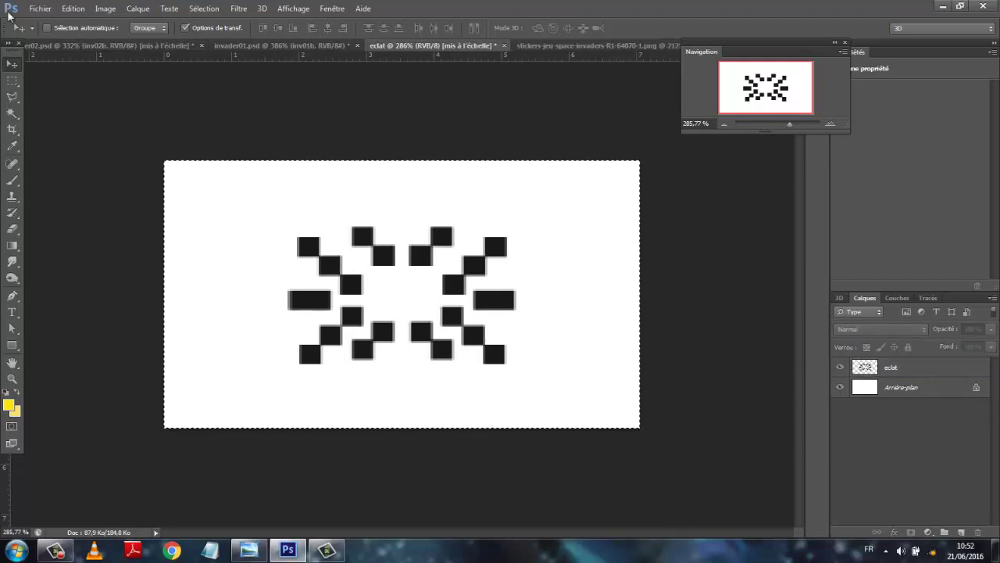
# Step: Start a scale transform on the eclat layer and set its width and height to 120%
pyautogui.click(75, 9)
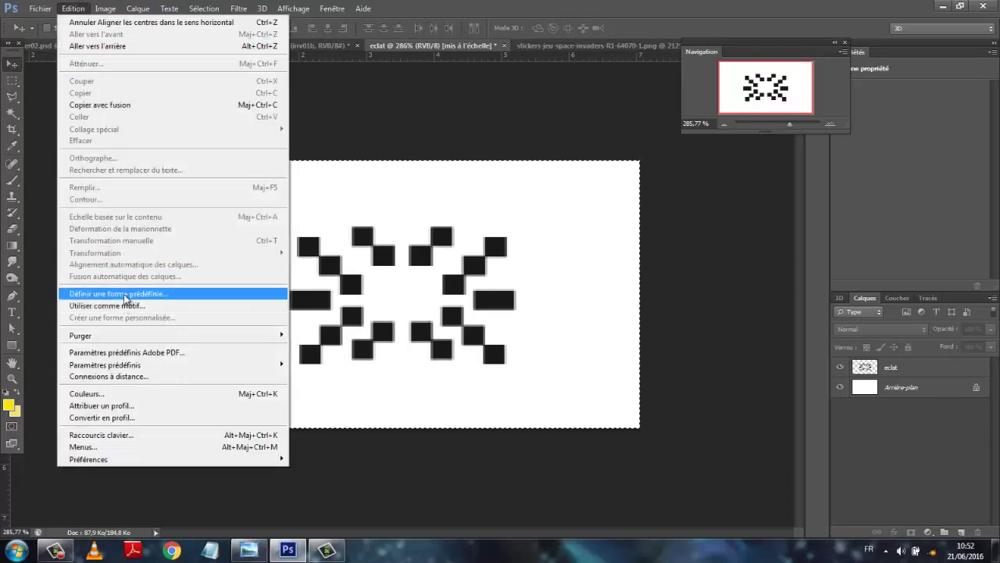
pyautogui.click(933, 377)
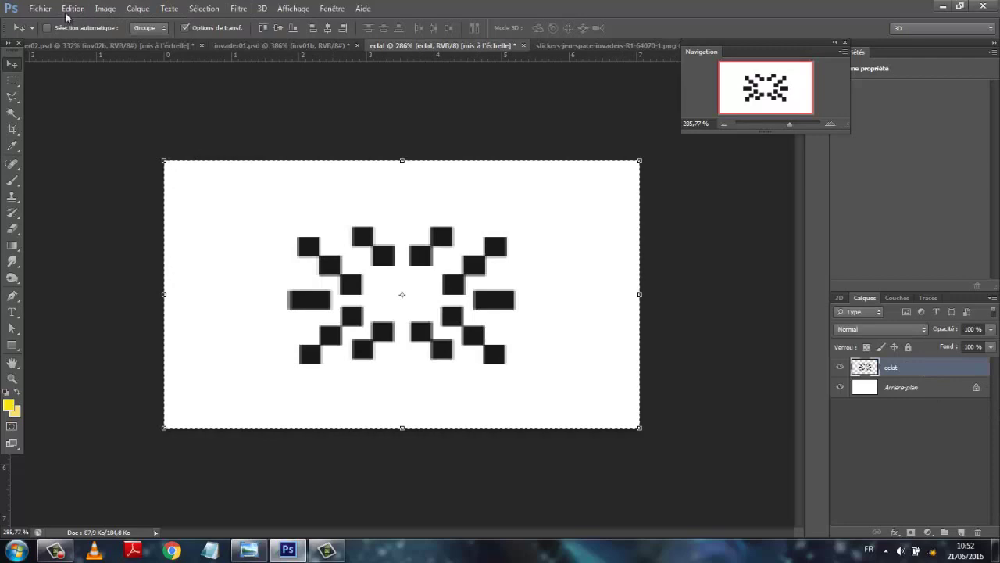
pyautogui.click(74, 9)
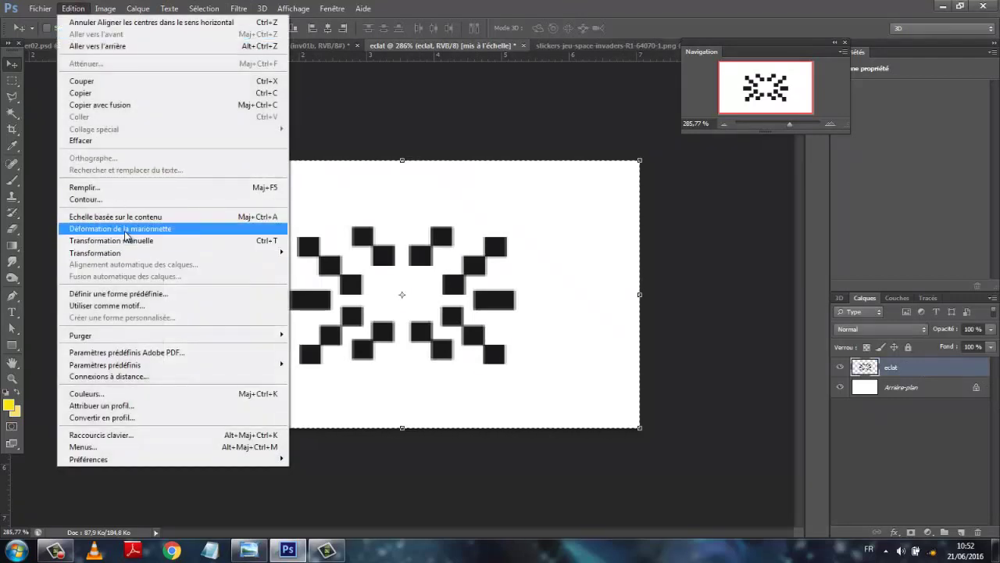
pyautogui.click(321, 269)
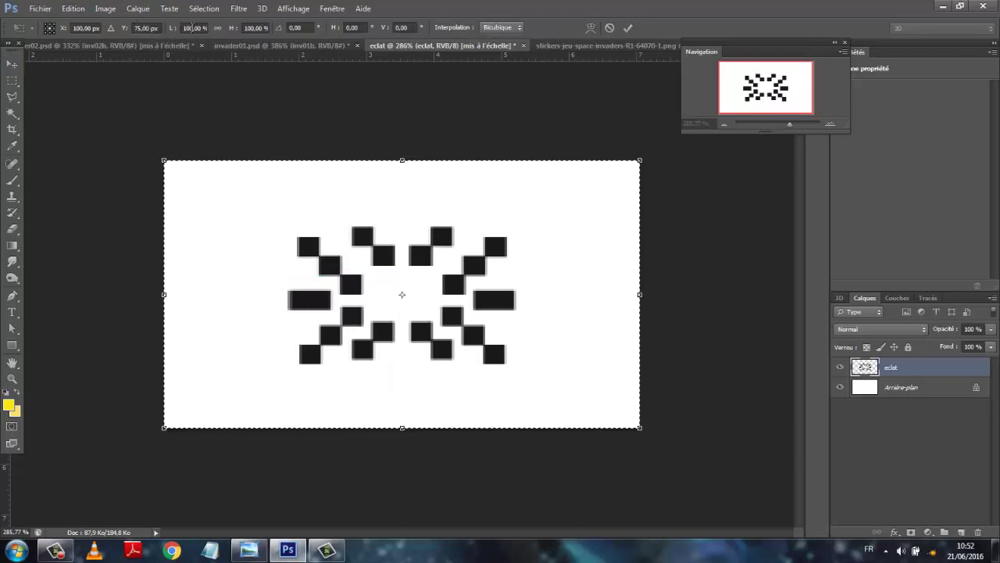
pyautogui.moveTo(194, 28); pyautogui.dragTo(177, 50)
pyautogui.write('12')
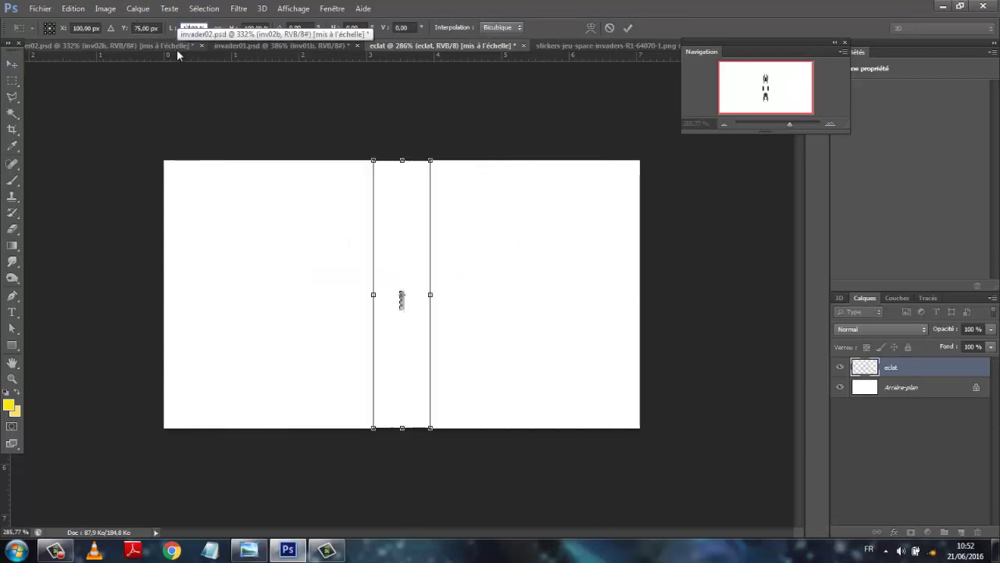
pyautogui.write('0')
pyautogui.click(254, 28)
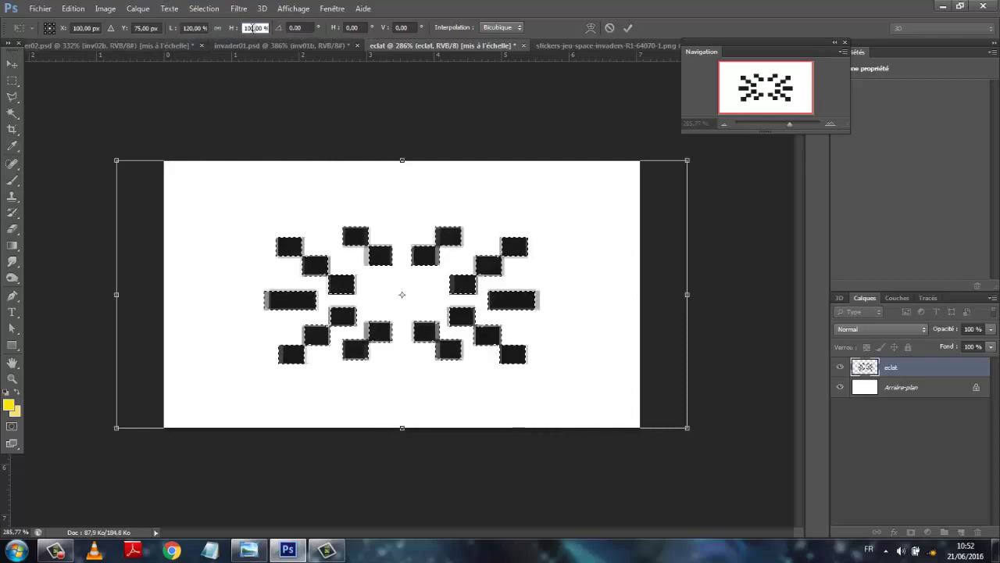
pyautogui.moveTo(254, 28); pyautogui.dragTo(235, 34)
pyautogui.write('120')
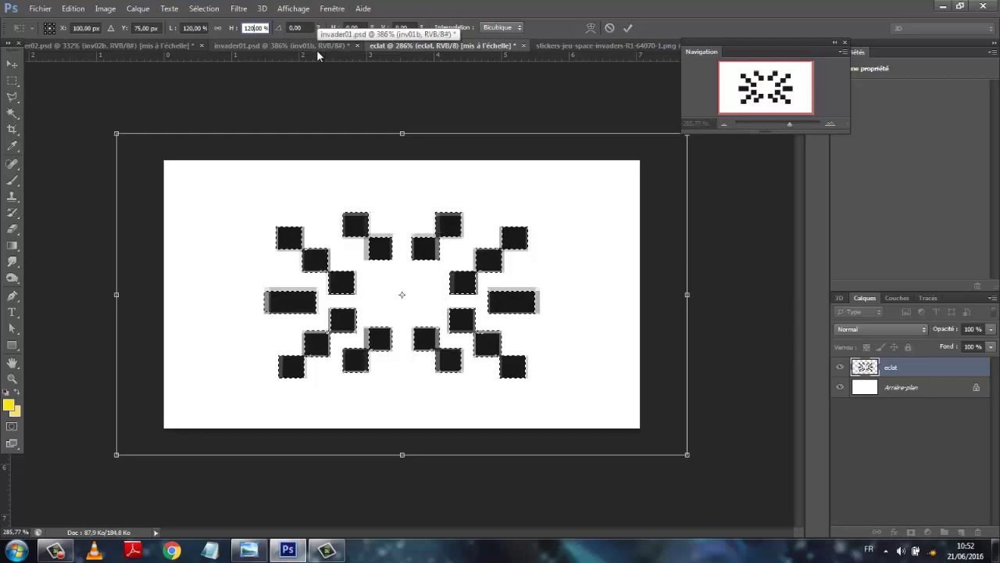
# Step: Set the explosion's transform width and height to 150%, apply it, and clear the selection
pyautogui.click(191, 28)
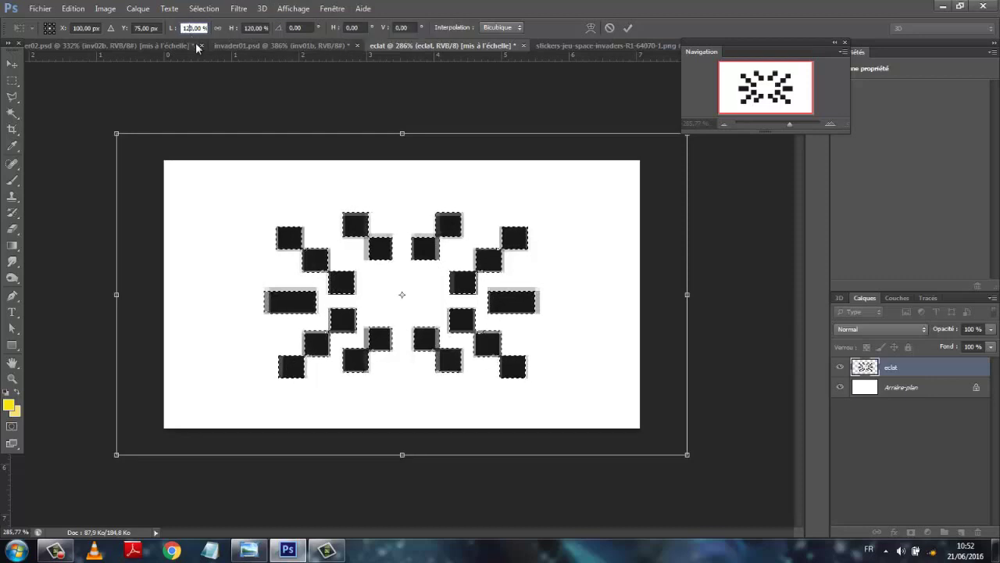
pyautogui.write('150')
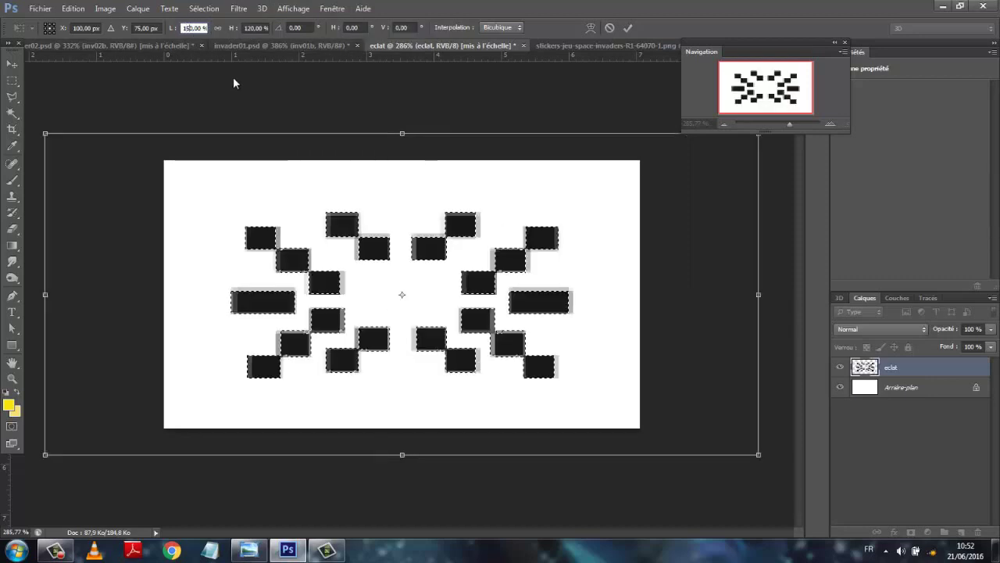
pyautogui.click(255, 28)
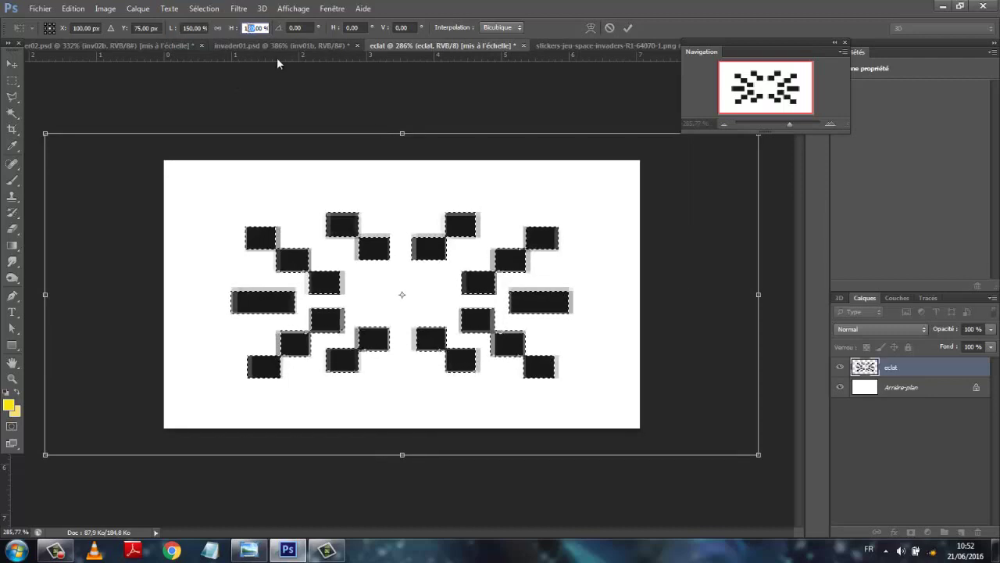
pyautogui.write('5')
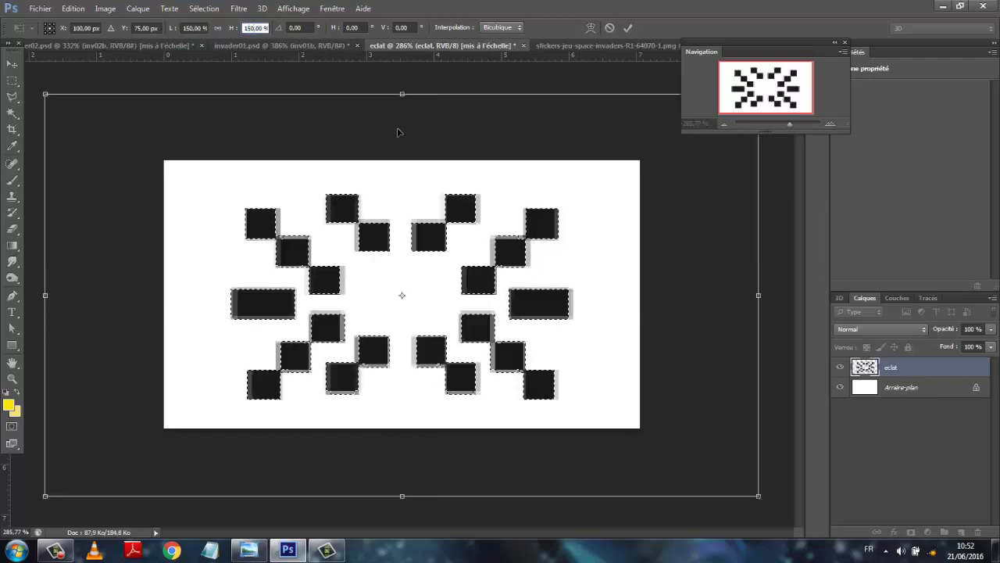
pyautogui.click(629, 28)
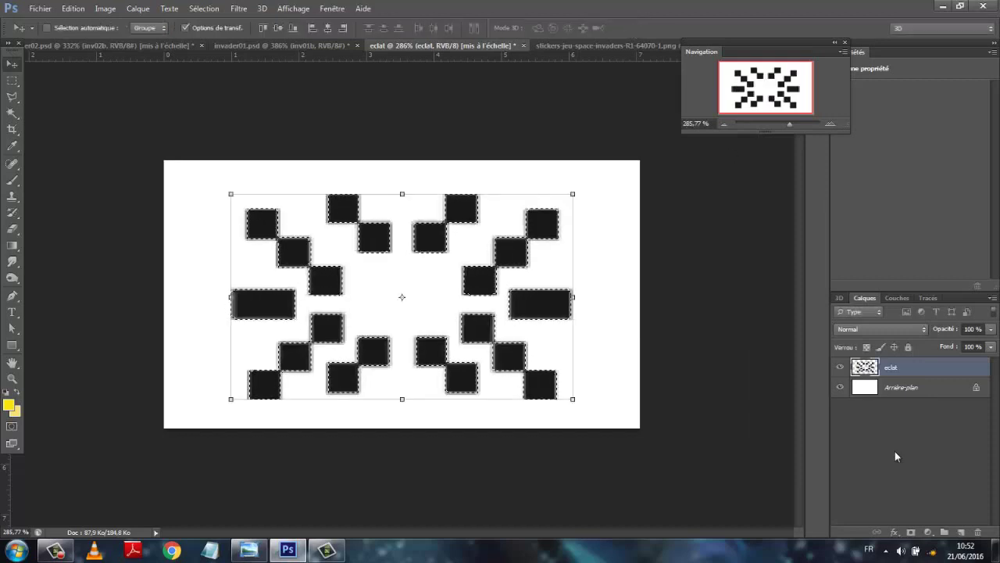
pyautogui.click(204, 8)
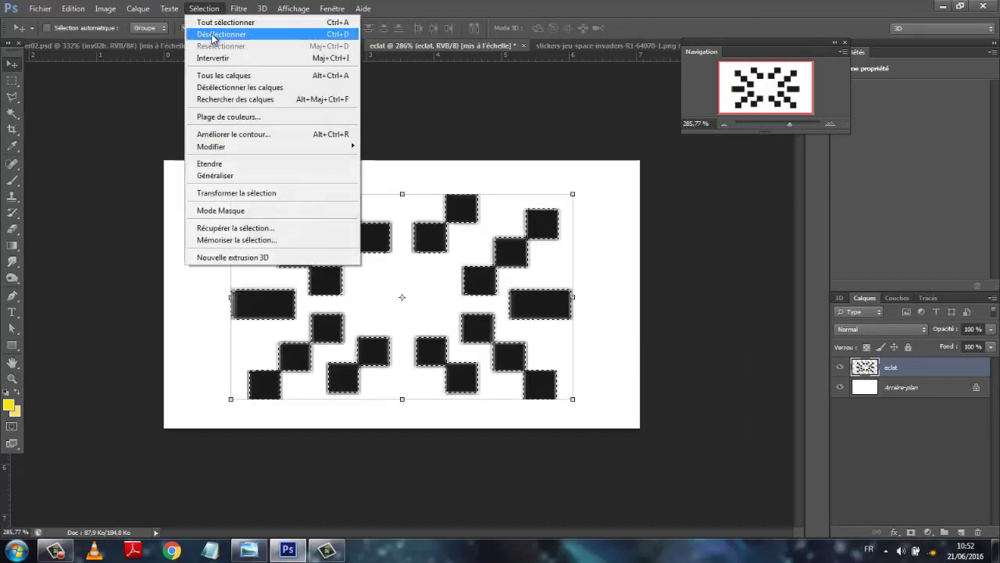
pyautogui.click(226, 31)
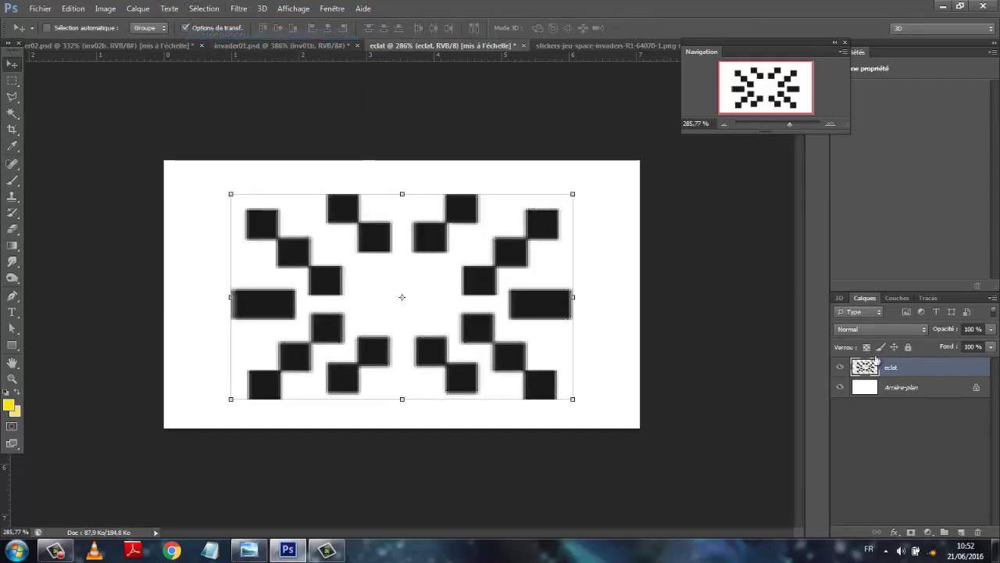
pyautogui.click(923, 476)
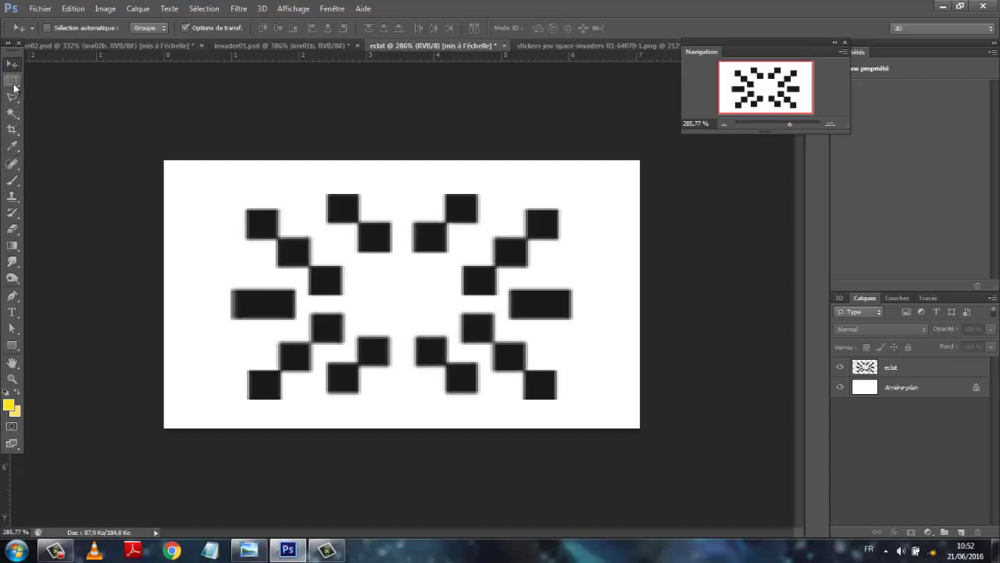
# Step: Select the empty area around the explosion on the eclat layer with the Magic Wand and invert the selection
pyautogui.click(12, 113)
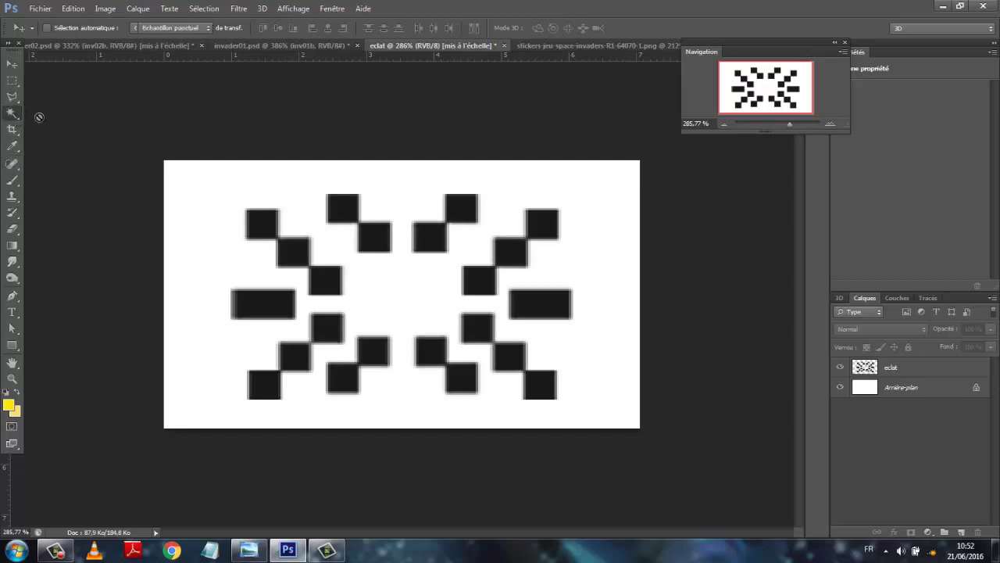
pyautogui.click(930, 368)
pyautogui.click(422, 314)
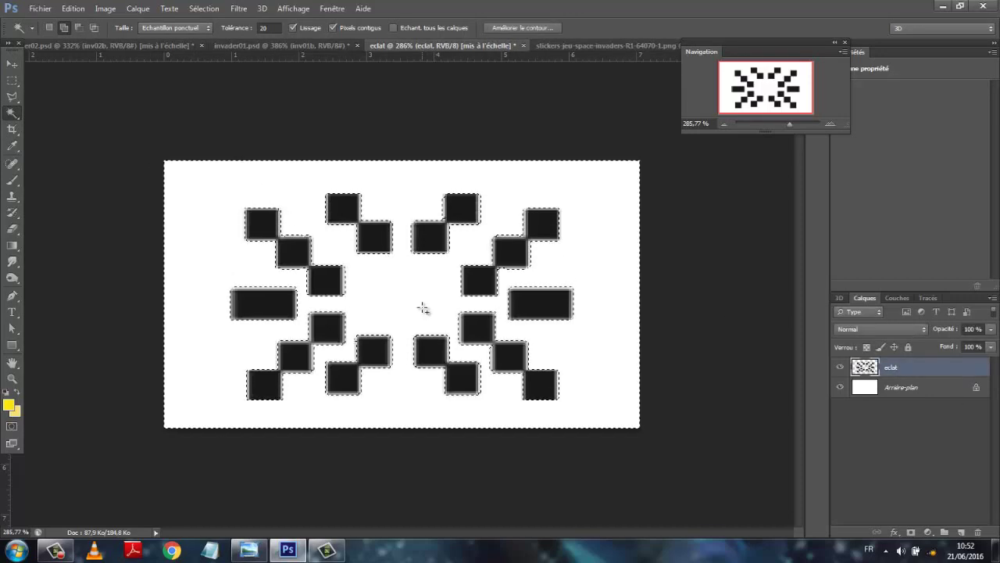
pyautogui.click(204, 9)
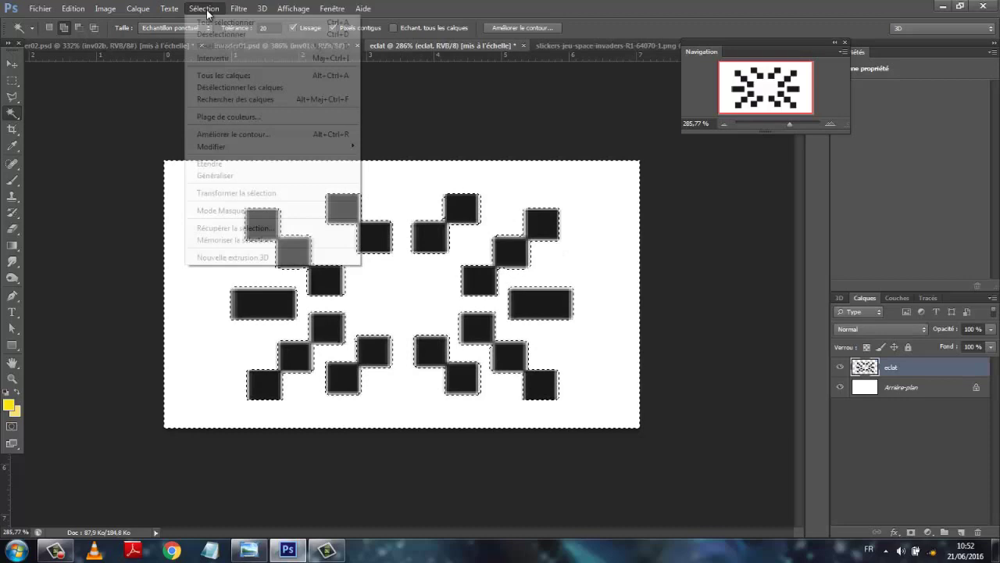
pyautogui.click(207, 59)
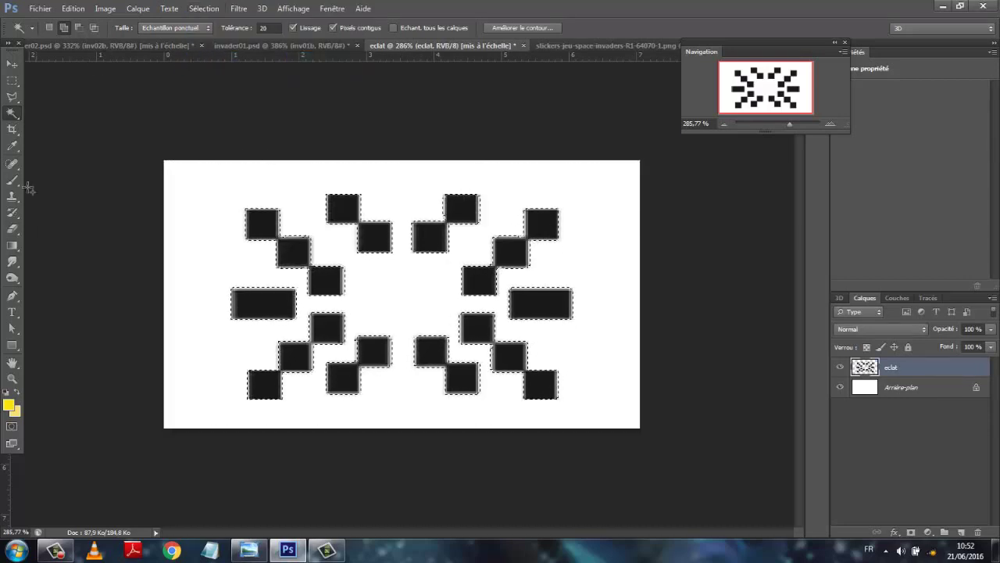
# Step: Fill the selected explosion with the yellow foreground colour f7e40c at 100% opacity, clear the selection and hide the background layer
pyautogui.click(9, 404)
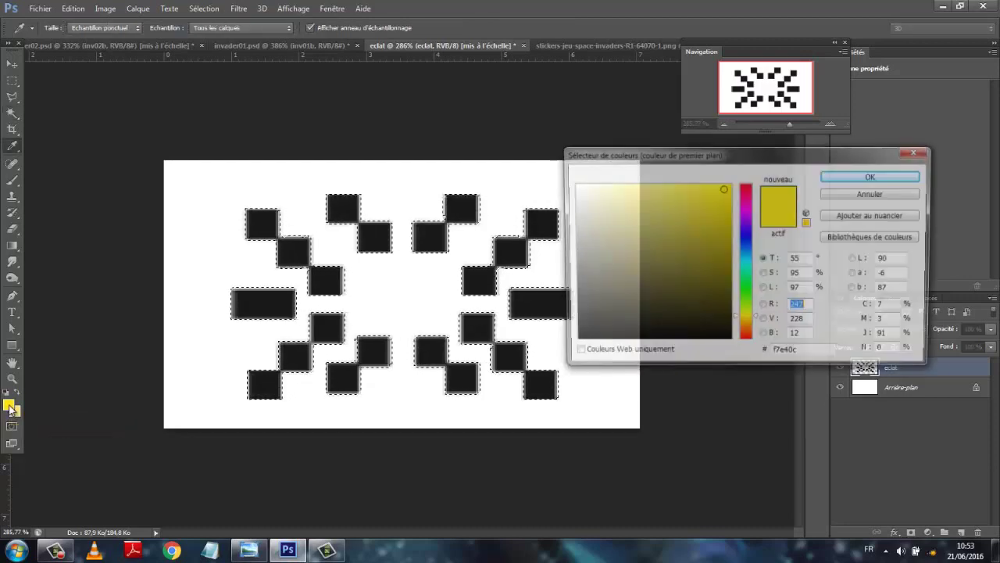
pyautogui.press('Return')
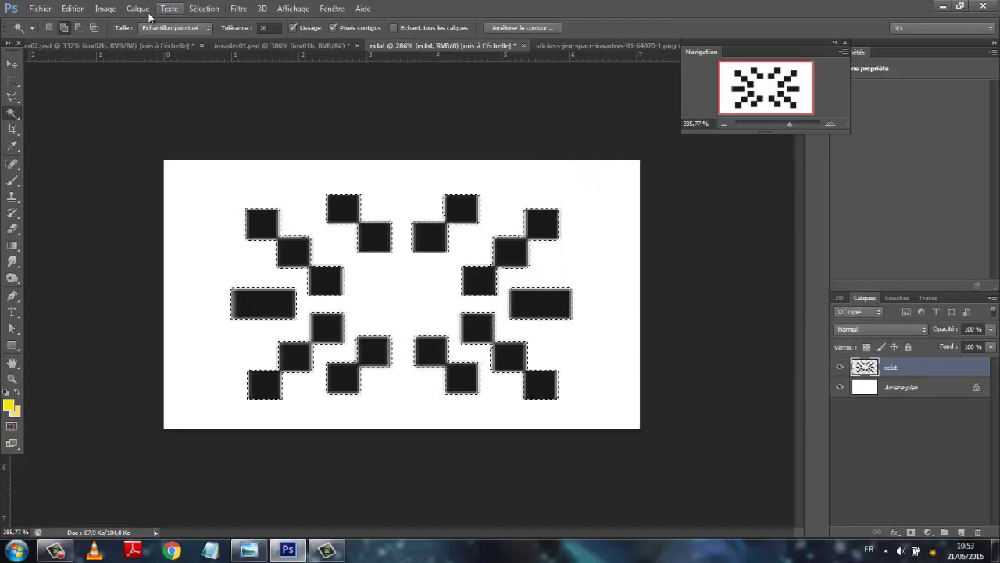
pyautogui.click(73, 9)
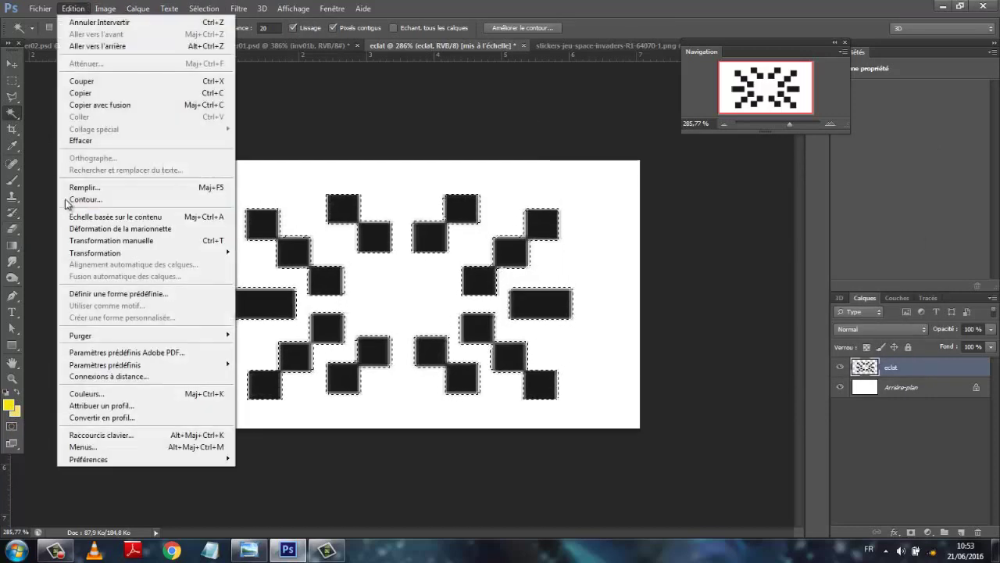
pyautogui.click(86, 188)
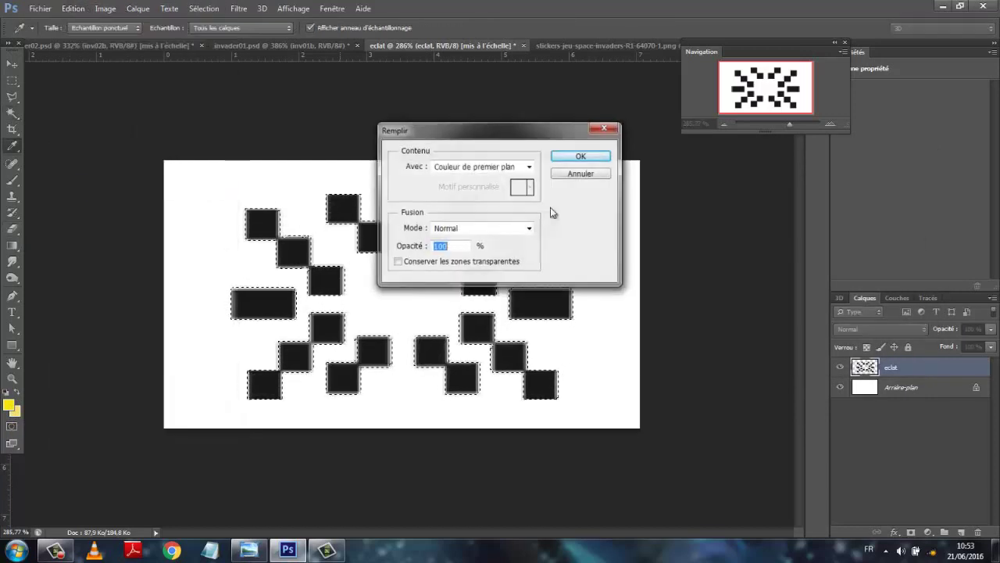
pyautogui.click(581, 156)
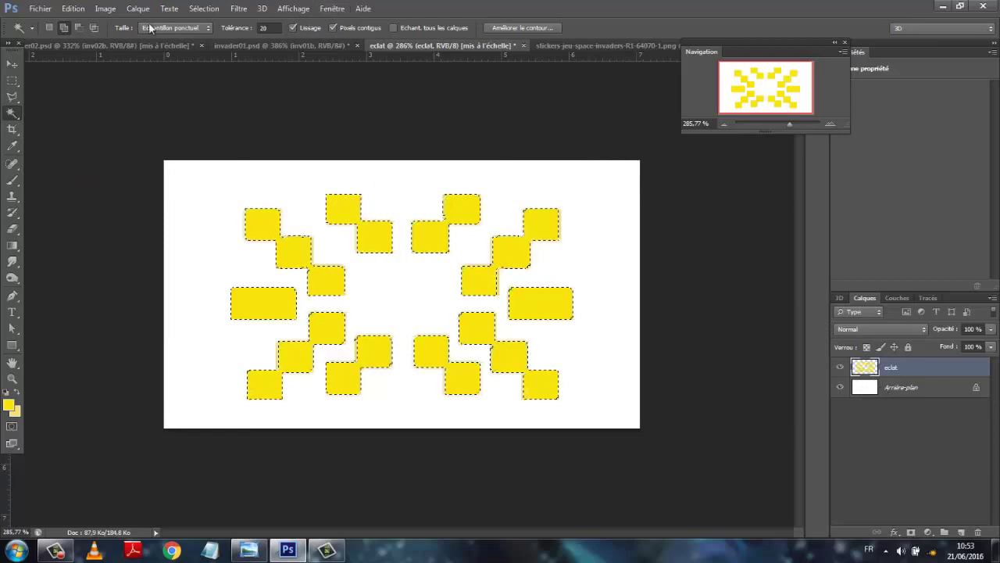
pyautogui.click(204, 9)
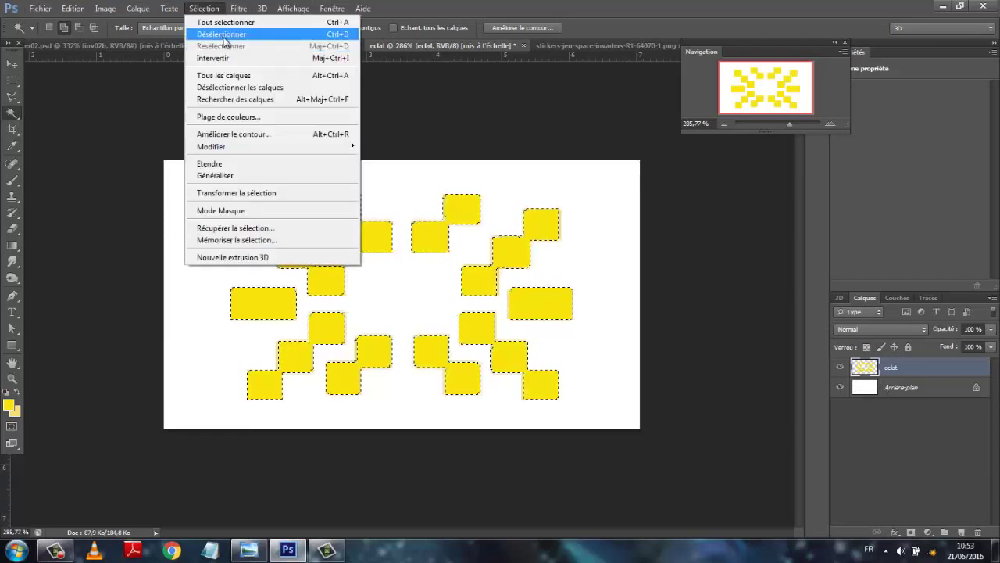
pyautogui.click(222, 35)
pyautogui.click(841, 387)
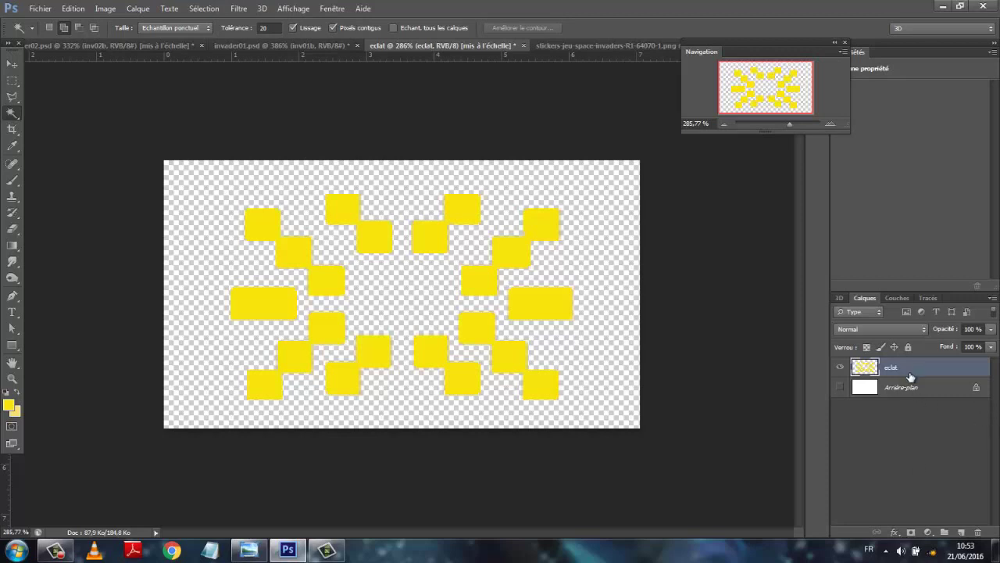
# Step: Duplicate the eclat layer and recolour the copy red with Replace Color, using hue -71 and saturation +41
pyautogui.moveTo(910, 377); pyautogui.dragTo(962, 532)
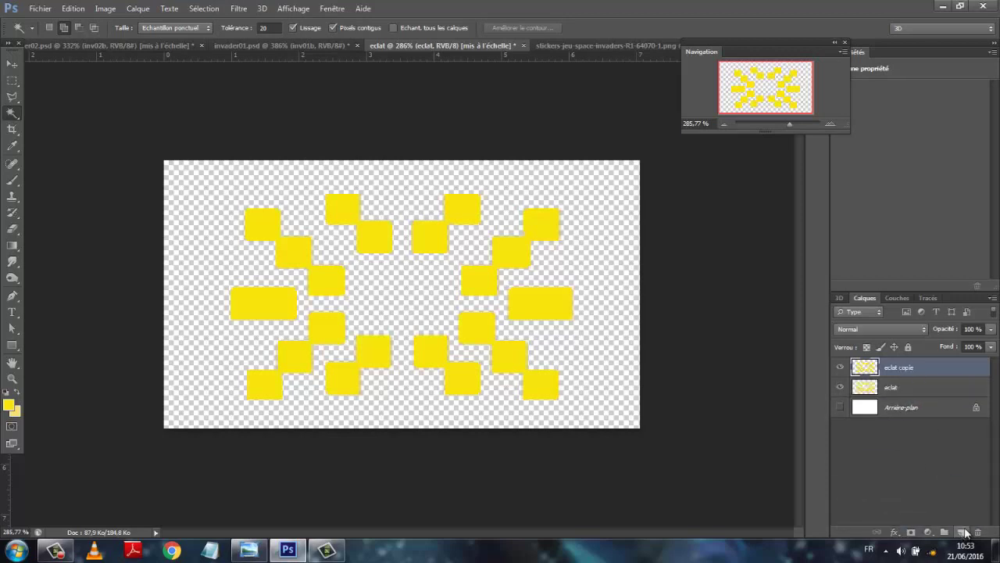
pyautogui.click(109, 10)
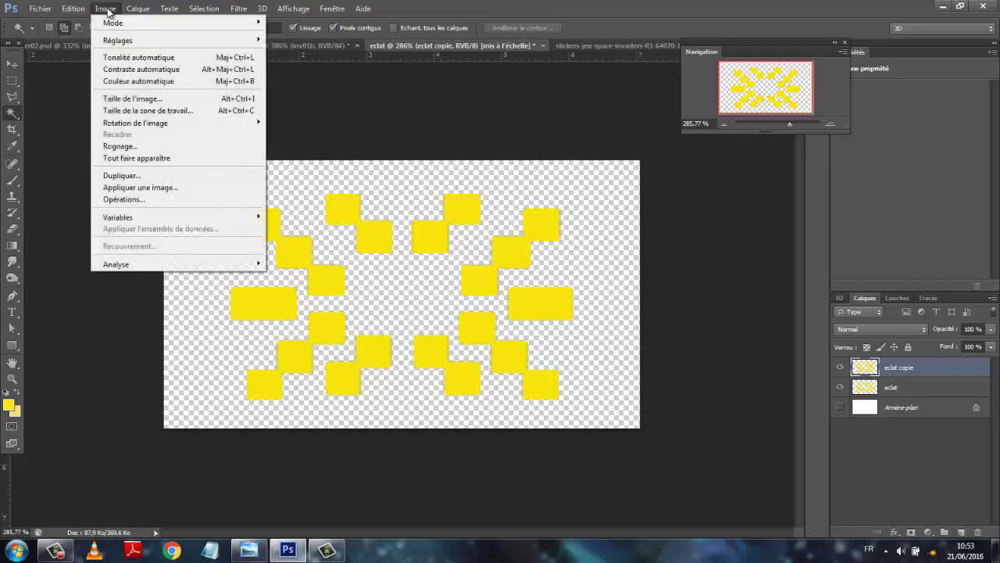
pyautogui.moveTo(117, 40)
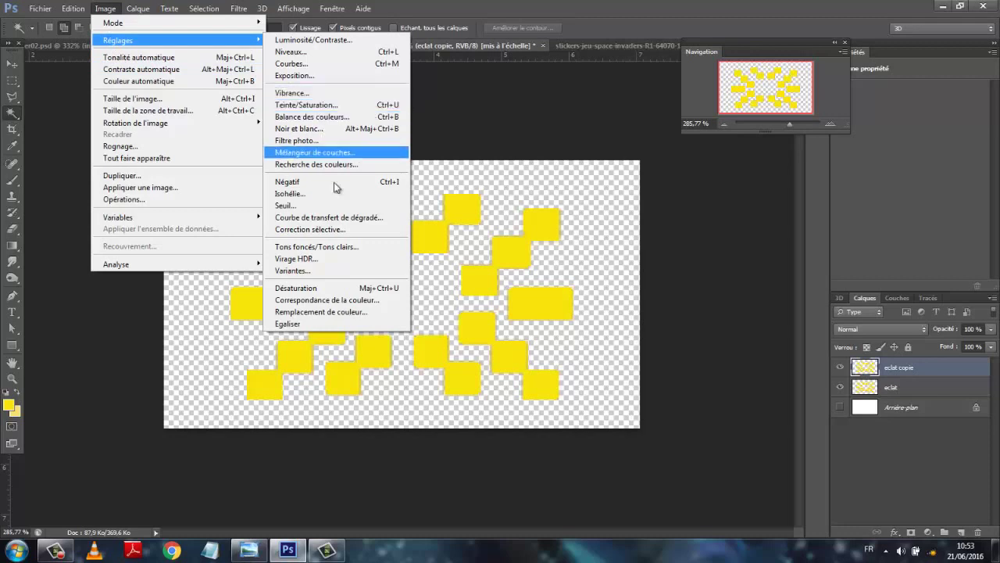
pyautogui.click(342, 311)
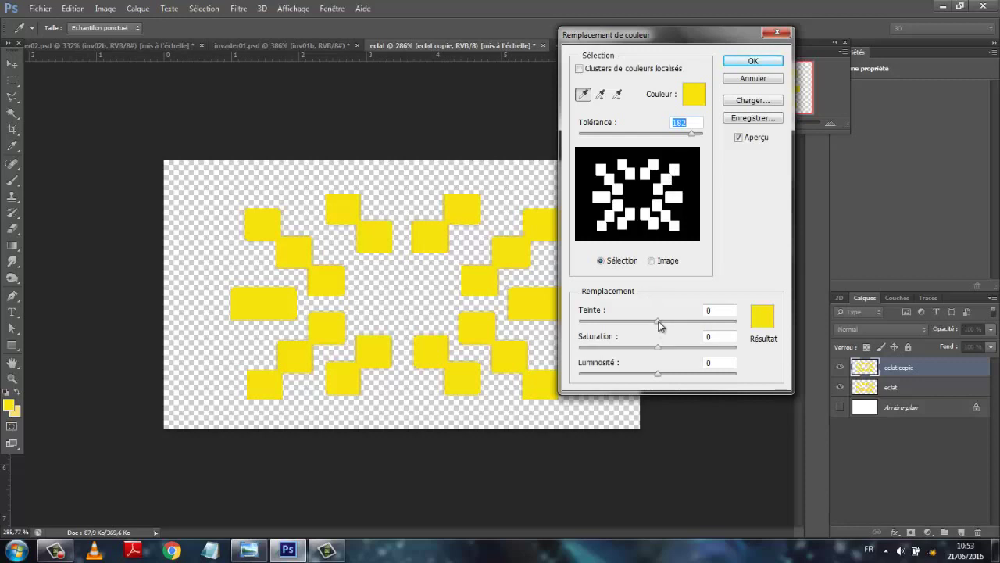
pyautogui.moveTo(660, 325); pyautogui.dragTo(684, 352)
pyautogui.moveTo(617, 326); pyautogui.dragTo(628, 325)
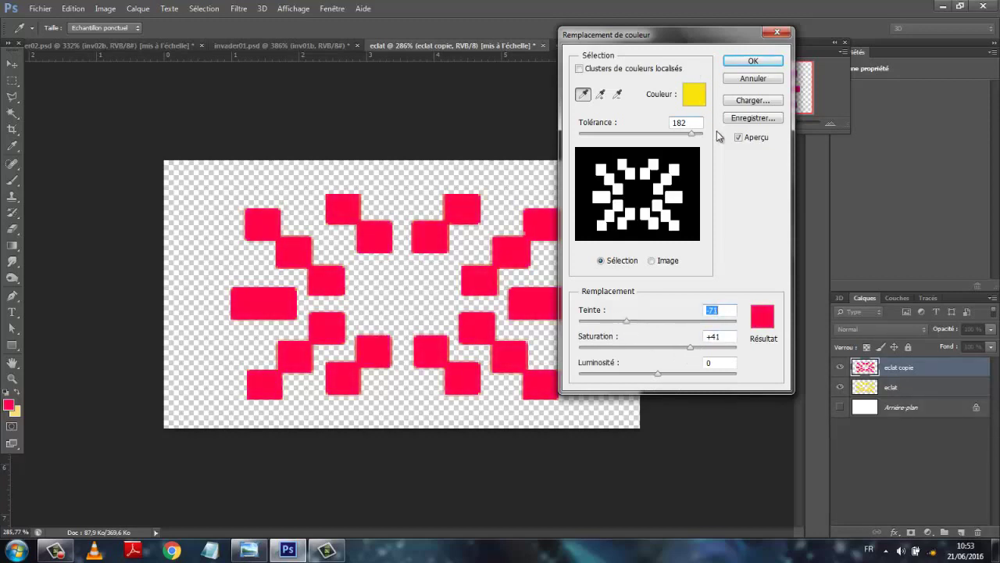
pyautogui.click(748, 63)
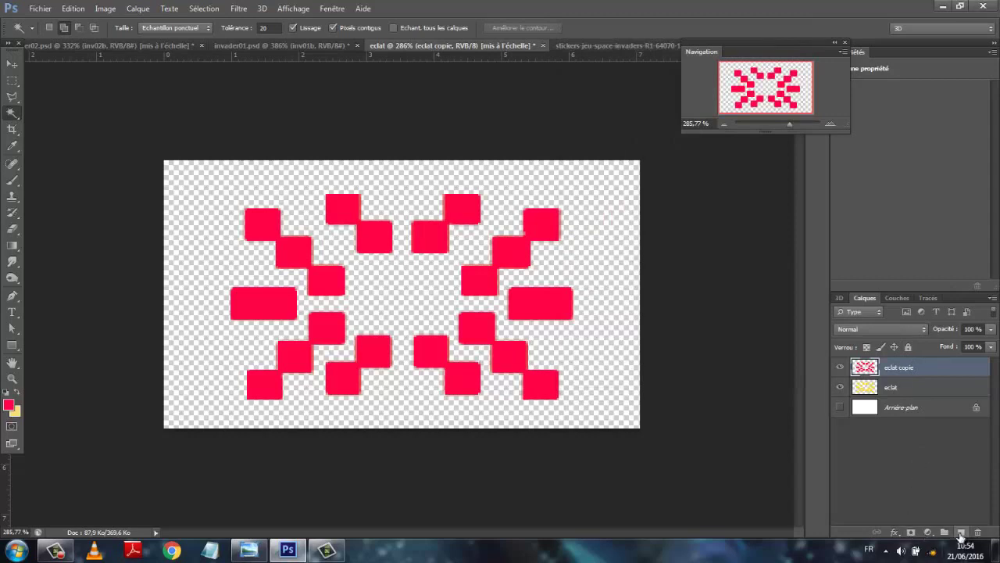
# Step: Duplicate the red explosion layer and recolour the new copy blue with Replace Color, using hue -124 and saturation +2
pyautogui.moveTo(913, 368); pyautogui.dragTo(947, 526)
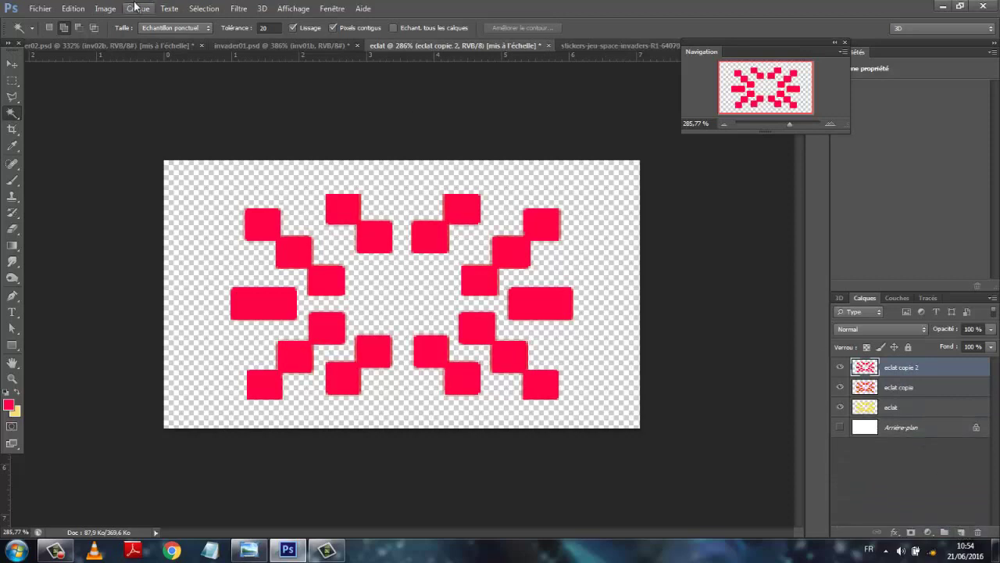
pyautogui.click(73, 10)
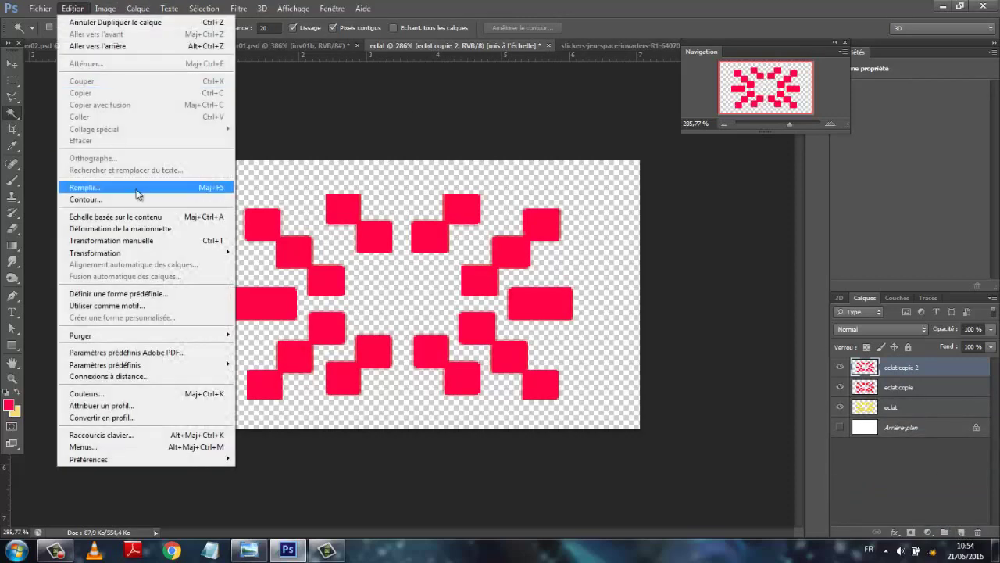
pyautogui.moveTo(105, 9)
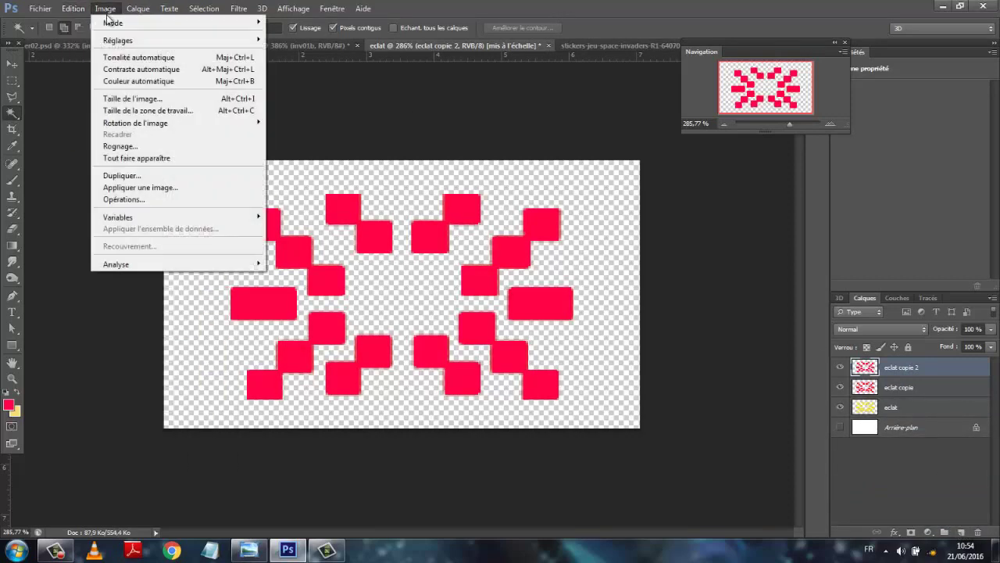
pyautogui.moveTo(117, 40)
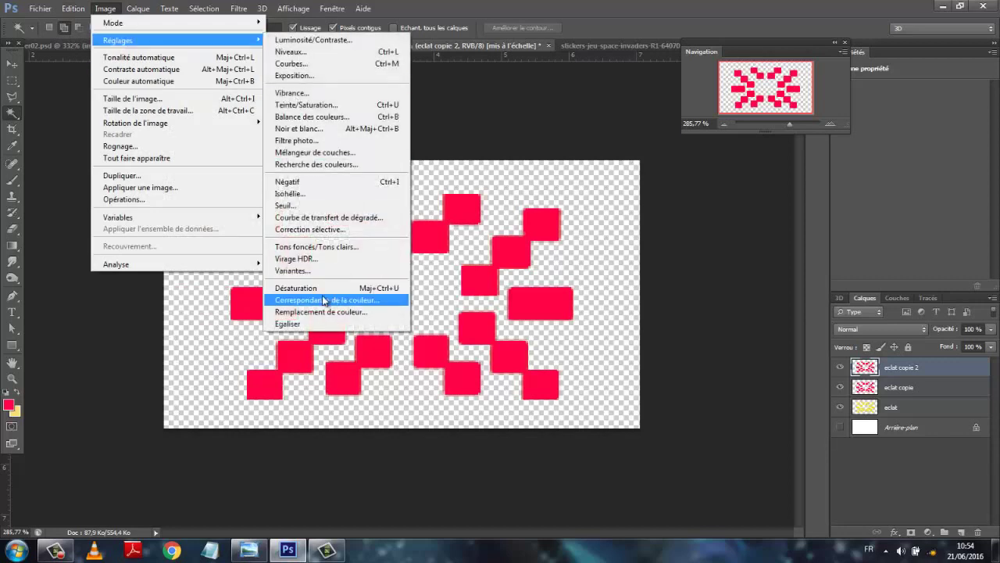
pyautogui.click(312, 311)
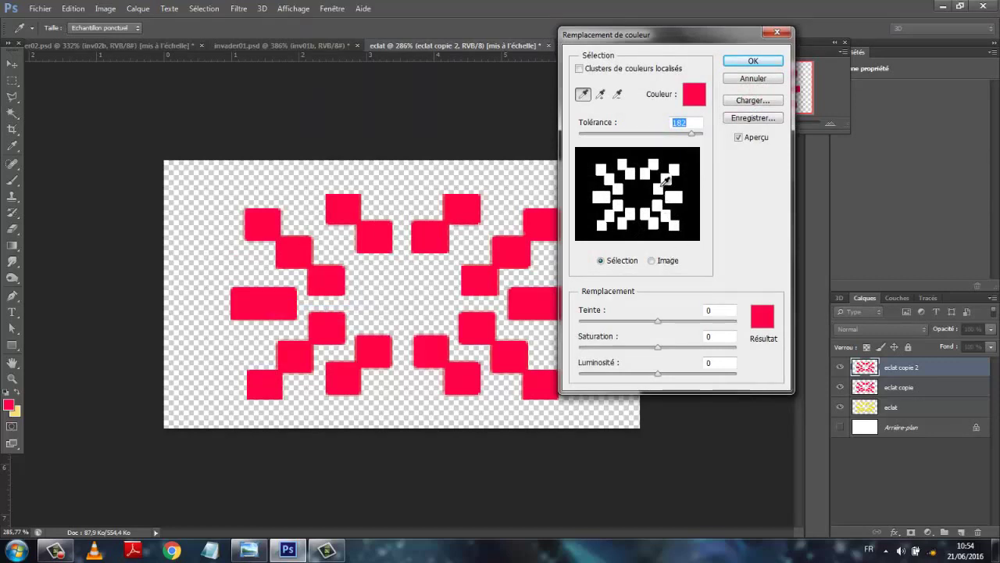
pyautogui.moveTo(658, 322); pyautogui.dragTo(603, 326)
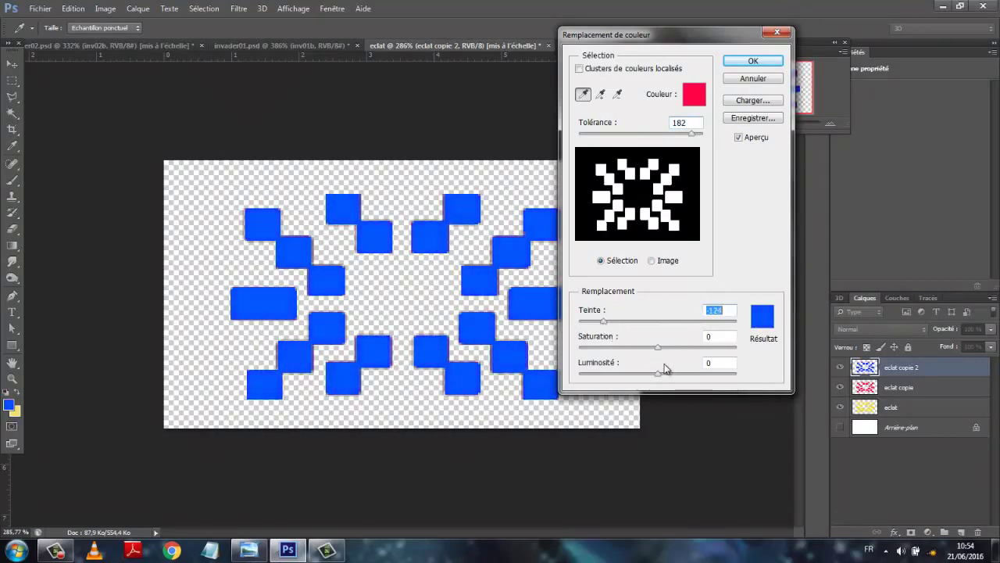
pyautogui.moveTo(657, 347)
pyautogui.mouseDown()
pyautogui.moveTo(634, 343)
pyautogui.moveTo(660, 345)
pyautogui.mouseUp()
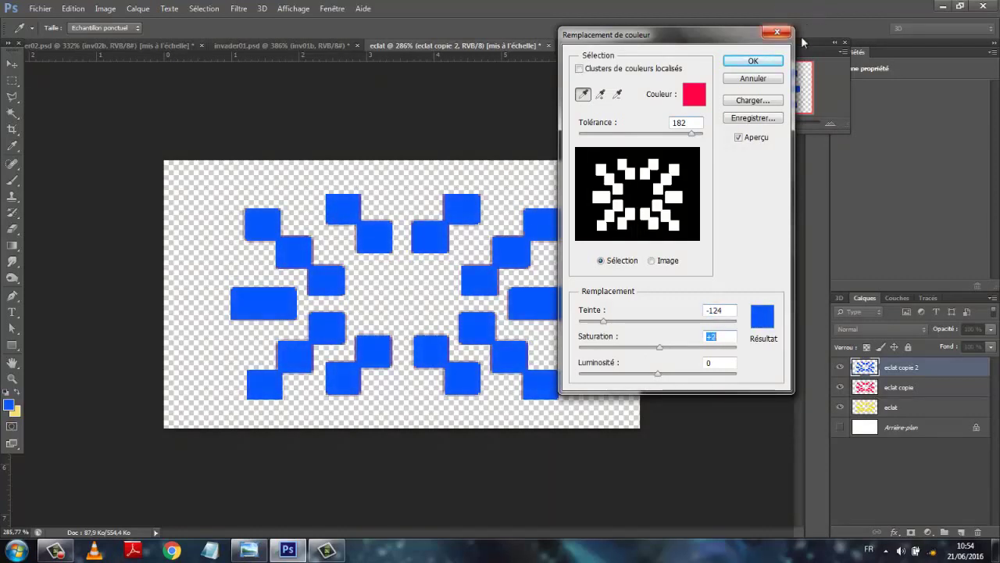
pyautogui.click(753, 61)
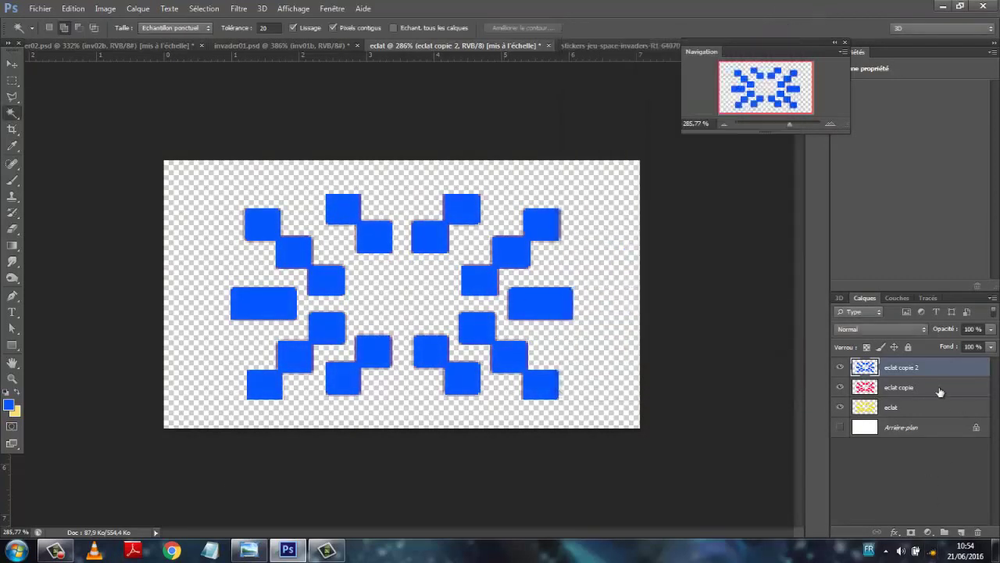
# Step: Rename the yellow, red and blue explosion layers as eclatj, eclatr and eclatb
pyautogui.doubleClick(892, 408)
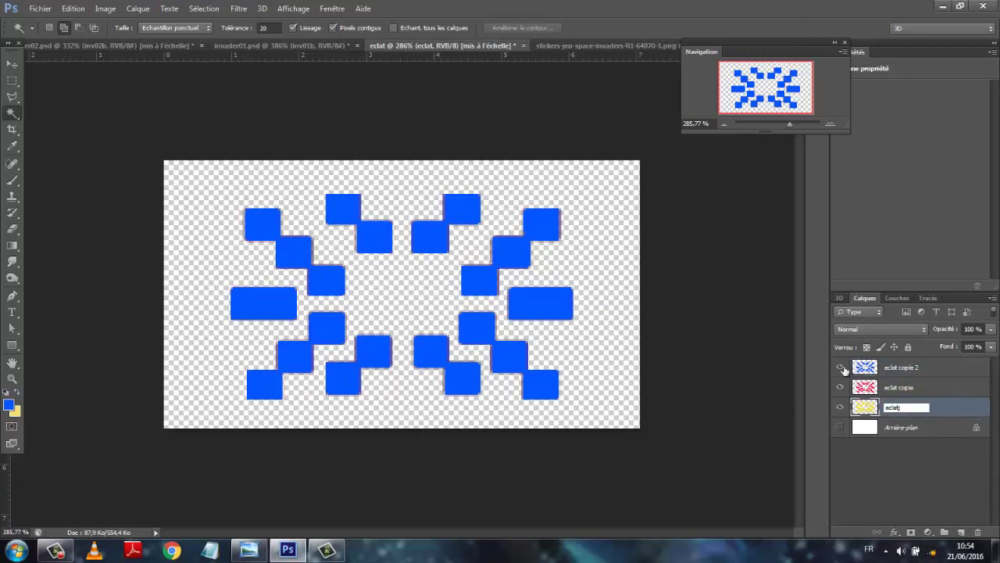
pyautogui.doubleClick(899, 387)
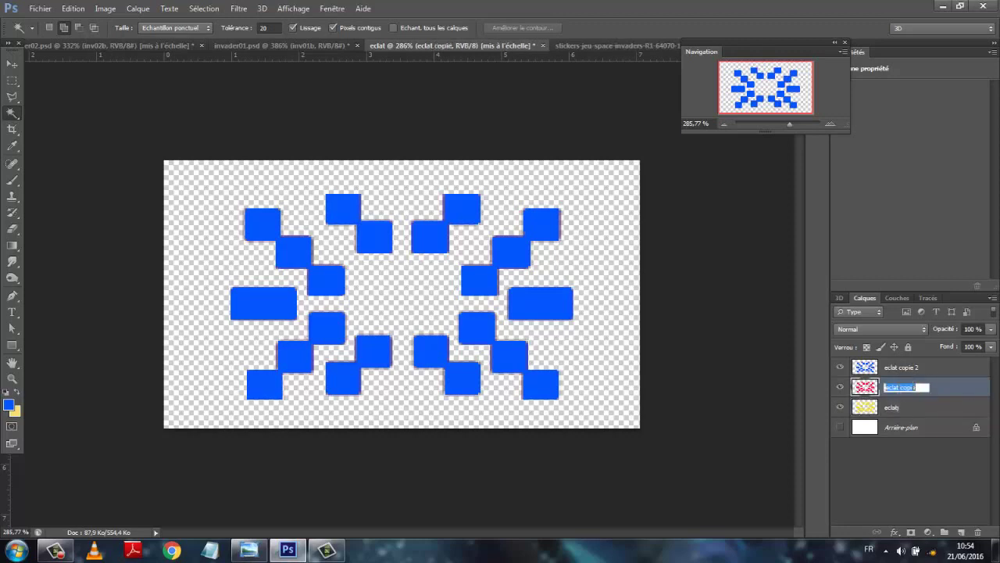
pyautogui.click(922, 387)
pyautogui.doubleClick(898, 368)
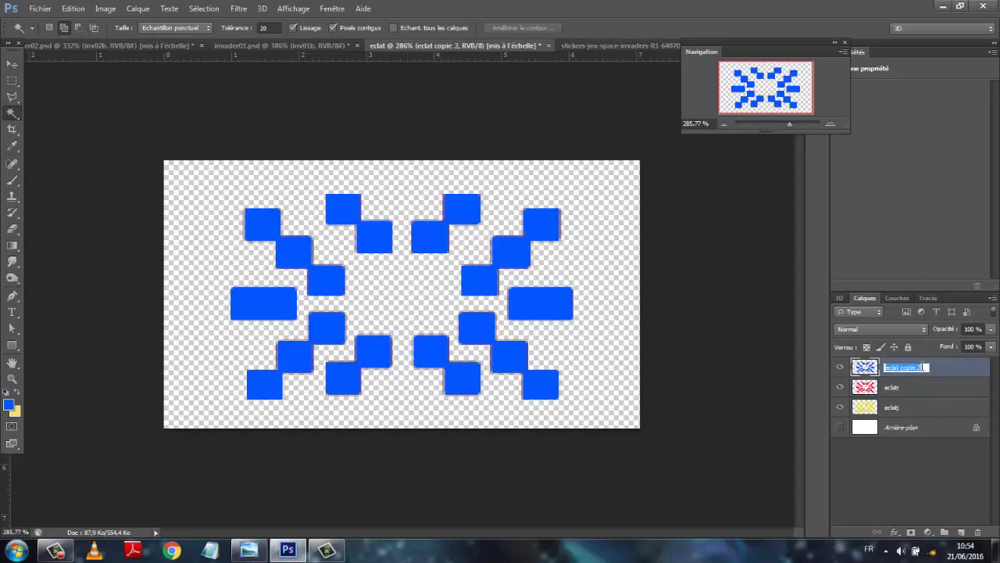
pyautogui.click(922, 368)
pyautogui.write('b')
pyautogui.click(956, 483)
# Step: Delete the background layer and save the document as eclat.psd in the gam folder, with maximised compatibility
pyautogui.click(891, 437)
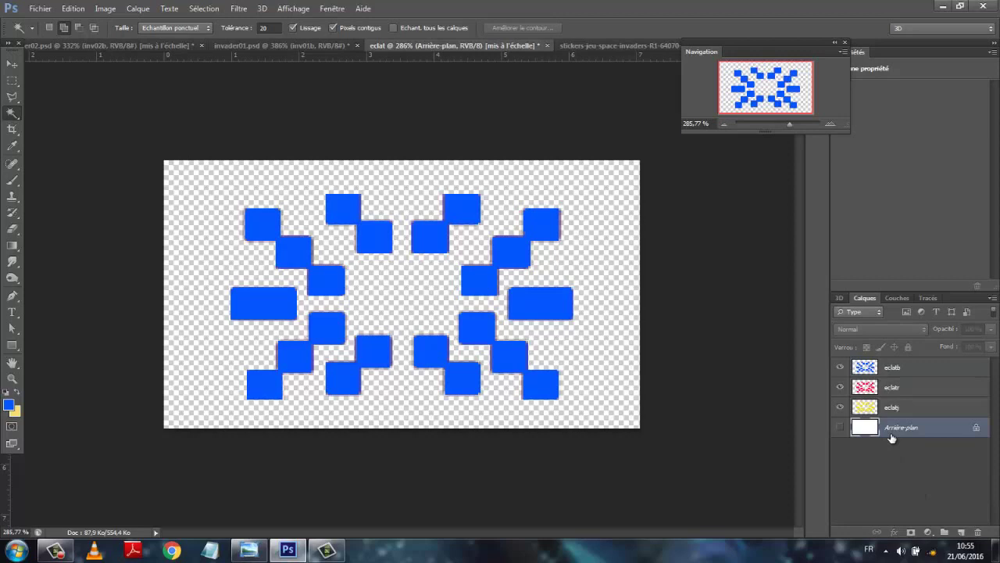
pyautogui.press('Delete')
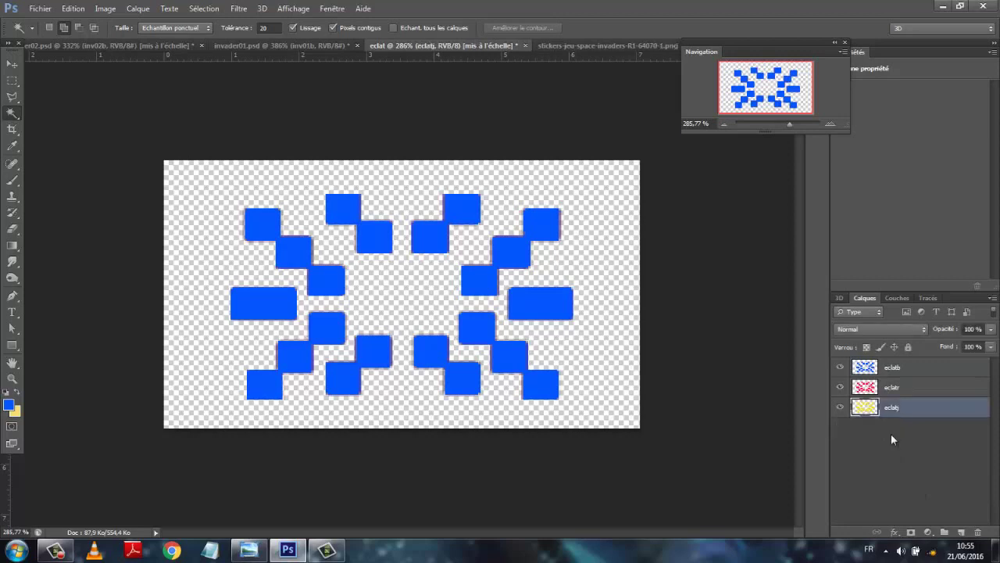
pyautogui.click(40, 11)
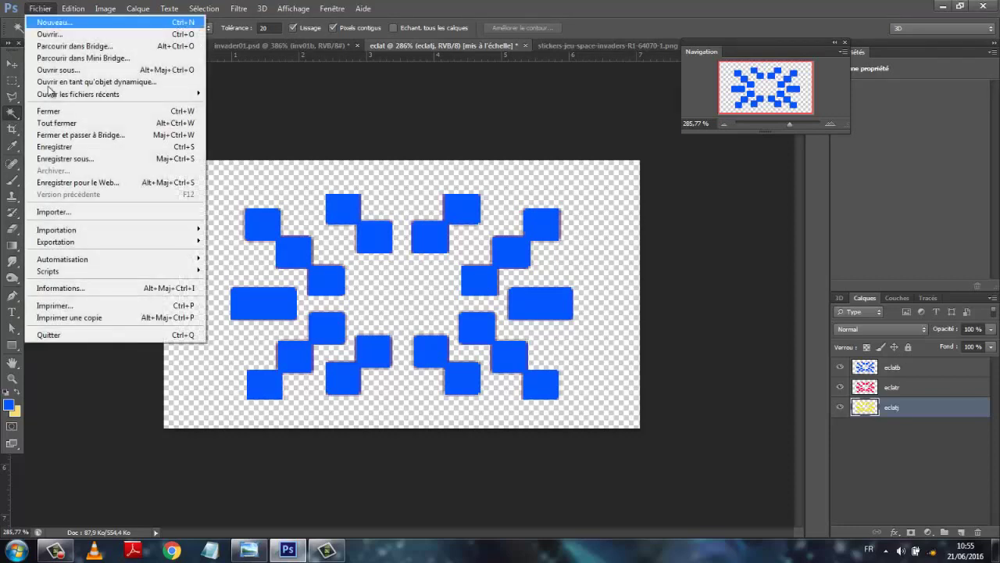
pyautogui.click(65, 161)
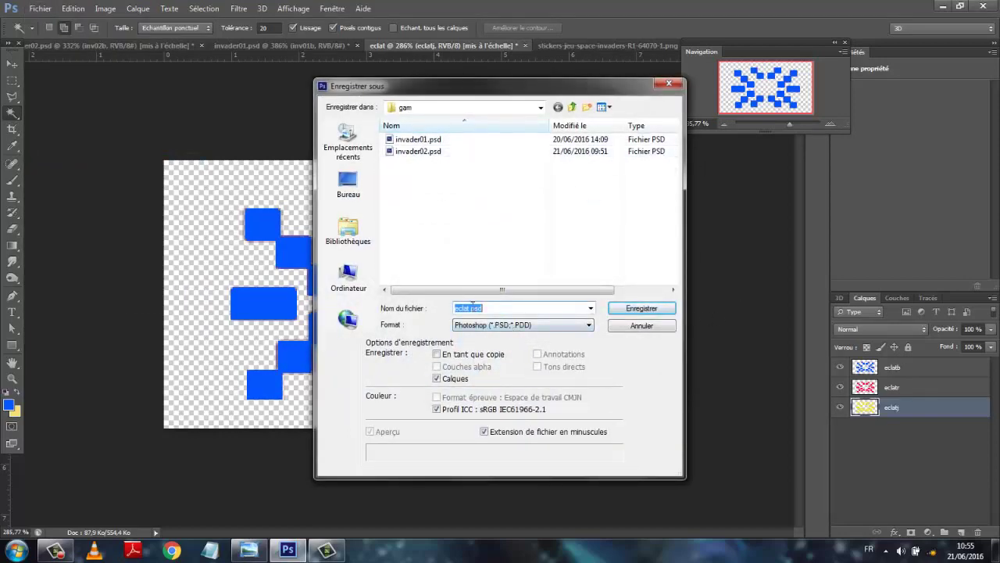
pyautogui.click(639, 310)
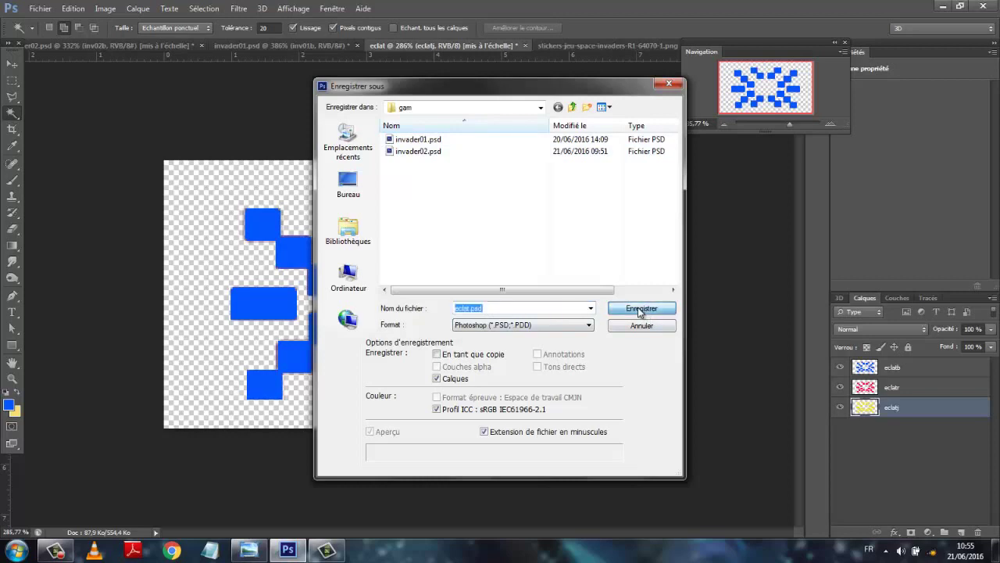
pyautogui.click(640, 309)
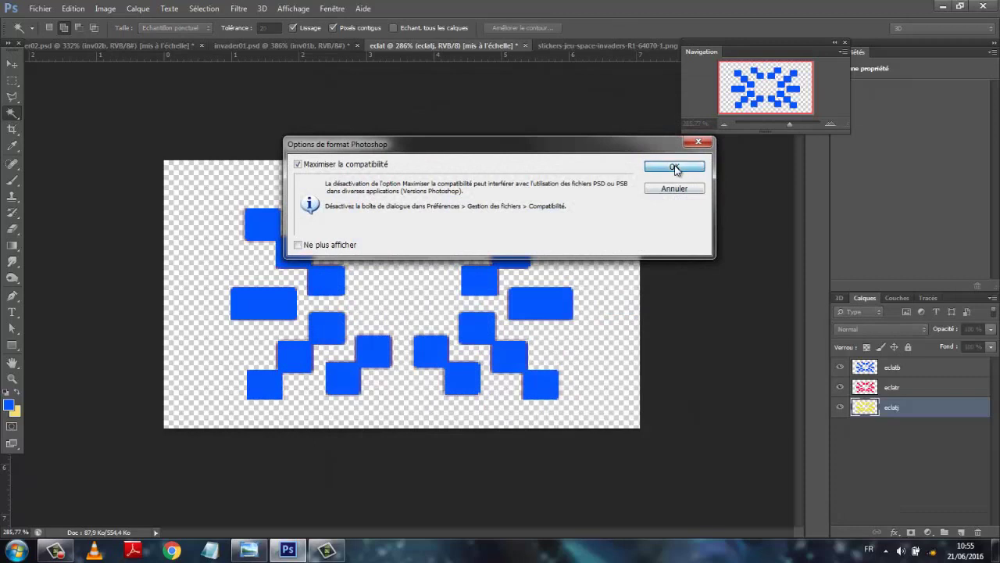
pyautogui.click(674, 167)
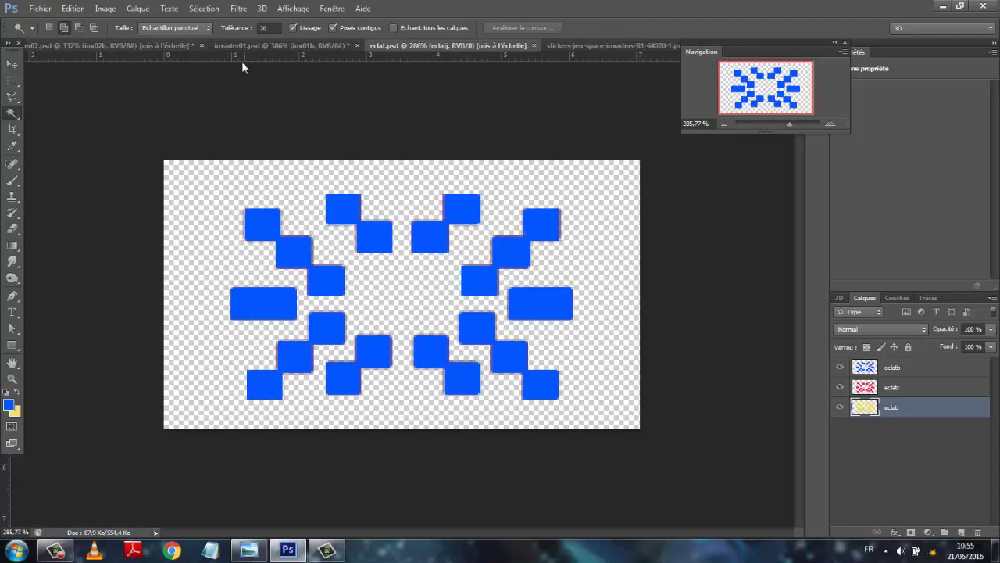
# Step: In the sticker sheet document, clear the selection, then show the Calque 0 layer and hide the eclat layer
pyautogui.click(586, 46)
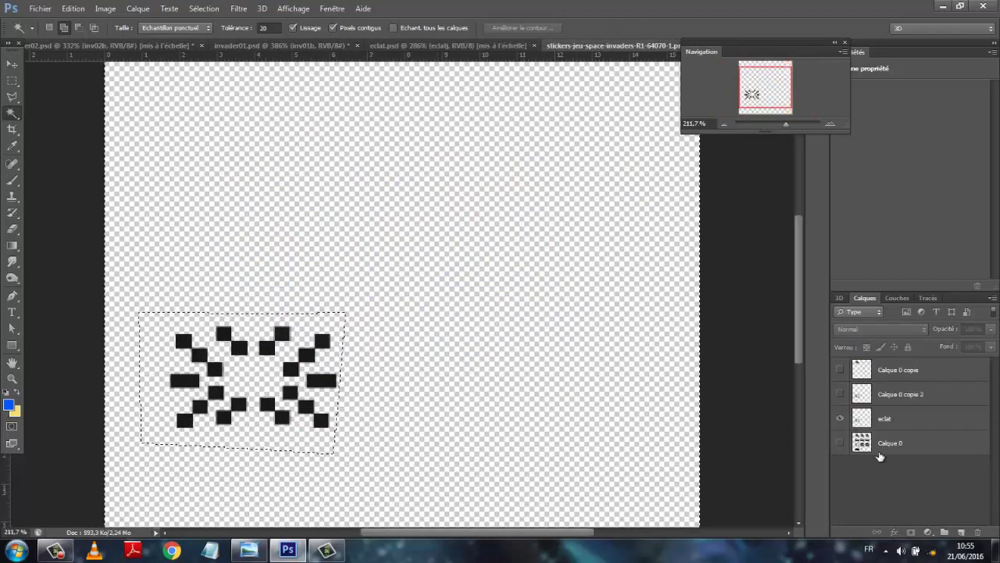
pyautogui.click(204, 8)
pyautogui.click(219, 34)
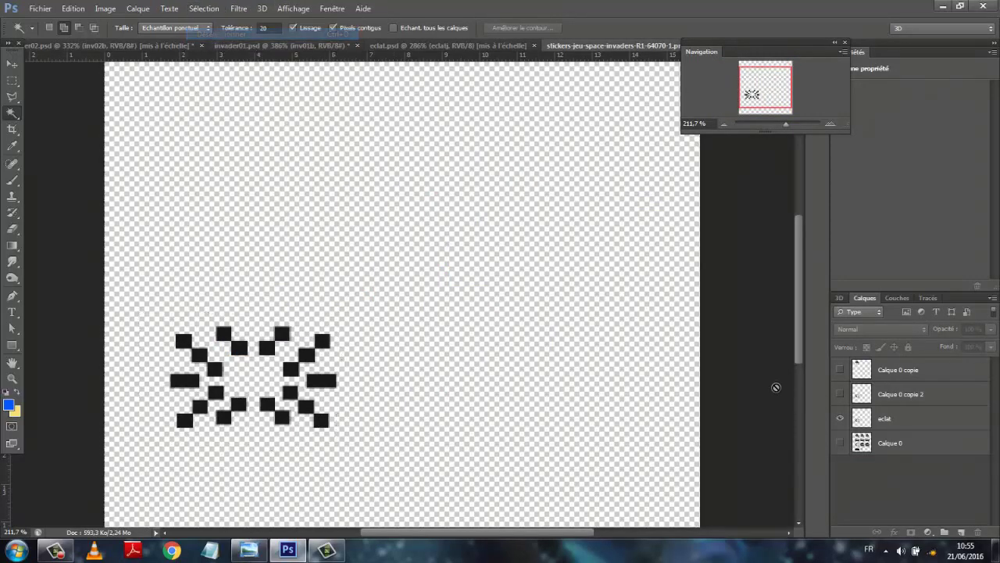
pyautogui.click(840, 443)
pyautogui.click(840, 418)
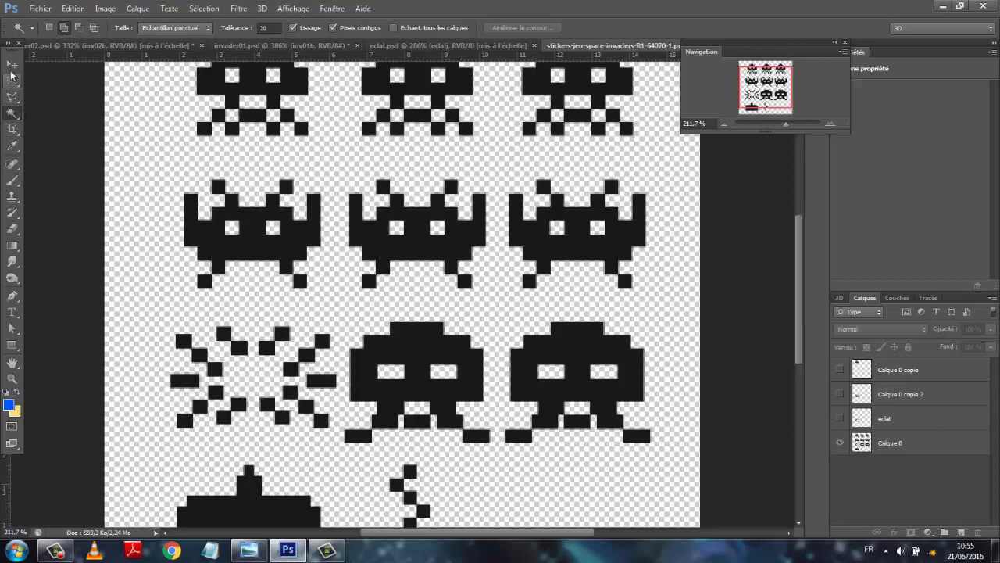
# Step: Outline the leftmost invader with raised arms, directly above the explosion, with a closed Polygonal Lasso selection
pyautogui.click(13, 96)
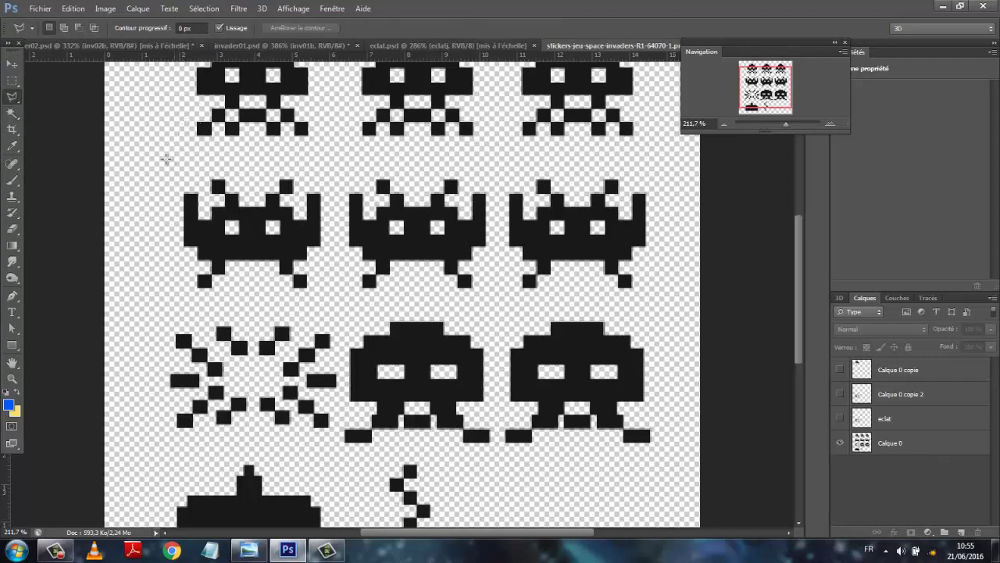
pyautogui.moveTo(159, 162)
pyautogui.mouseDown()
pyautogui.moveTo(347, 165)
pyautogui.moveTo(332, 304)
pyautogui.mouseUp()
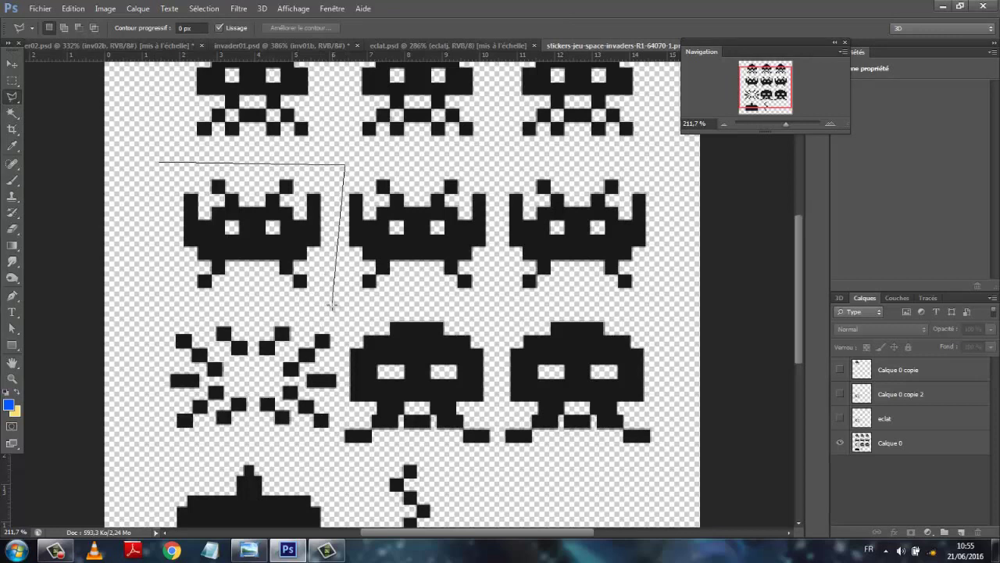
pyautogui.moveTo(332, 305)
pyautogui.mouseDown()
pyautogui.moveTo(219, 288)
pyautogui.moveTo(156, 307)
pyautogui.moveTo(182, 179)
pyautogui.moveTo(159, 163)
pyautogui.mouseUp()
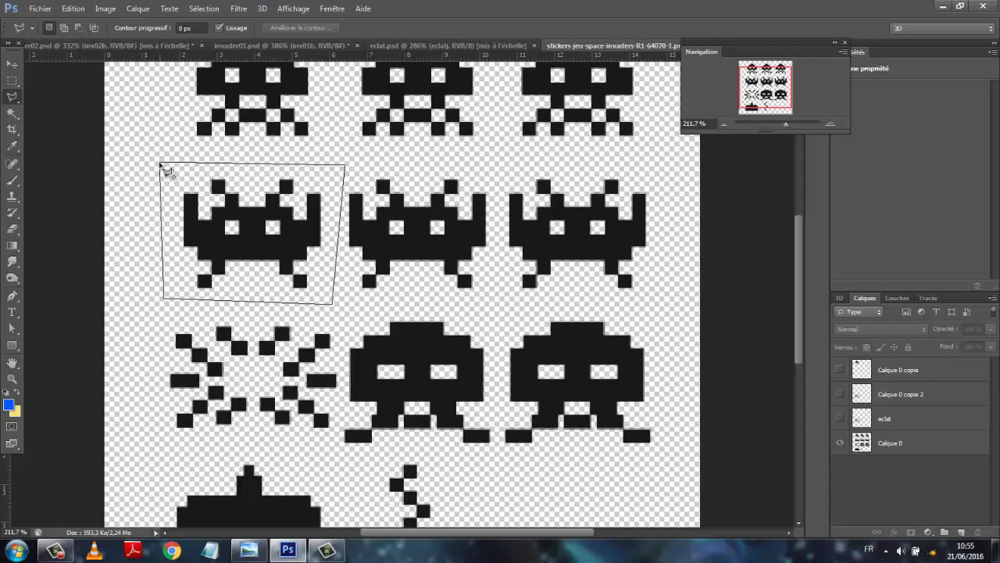
pyautogui.click(160, 164)
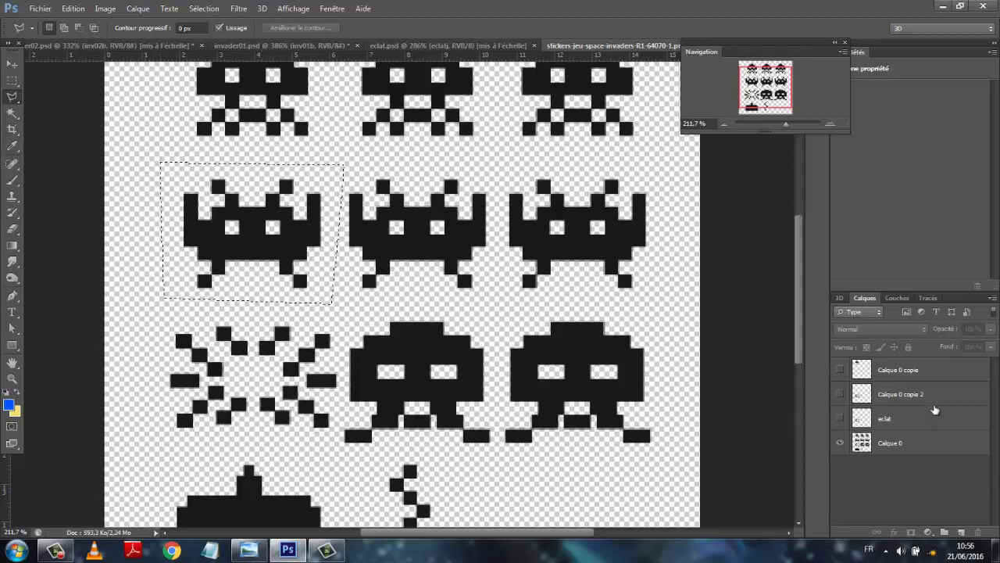
# Step: Duplicate the Calque 0 layer and erase everything outside the outlined invader on the copy by inverting the selection
pyautogui.moveTo(891, 444); pyautogui.dragTo(961, 532)
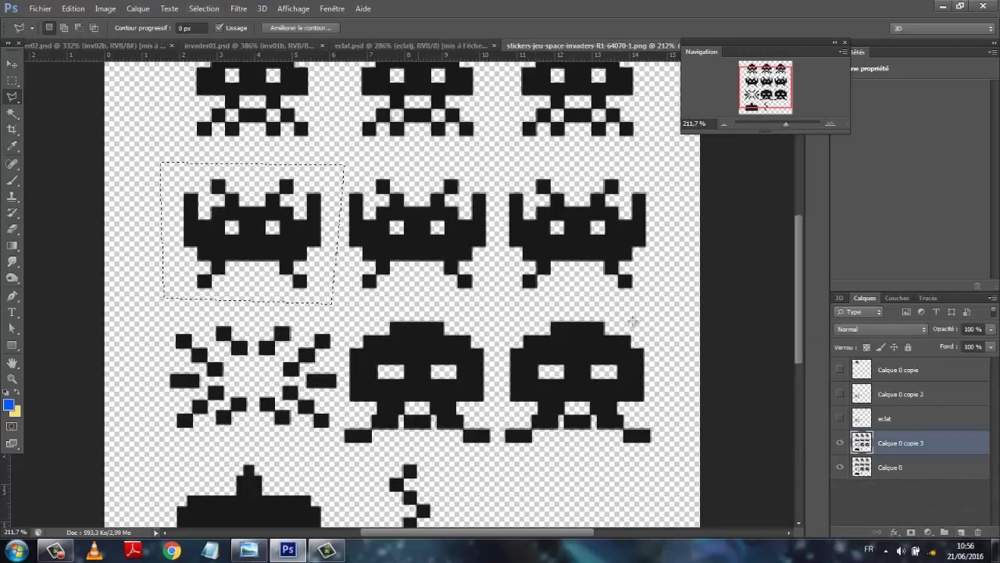
pyautogui.click(203, 8)
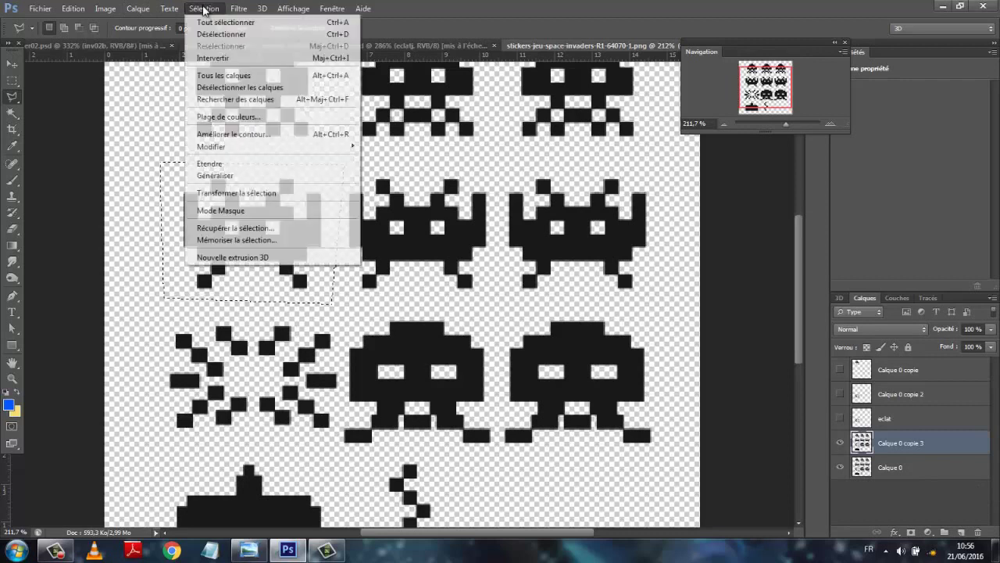
pyautogui.click(216, 61)
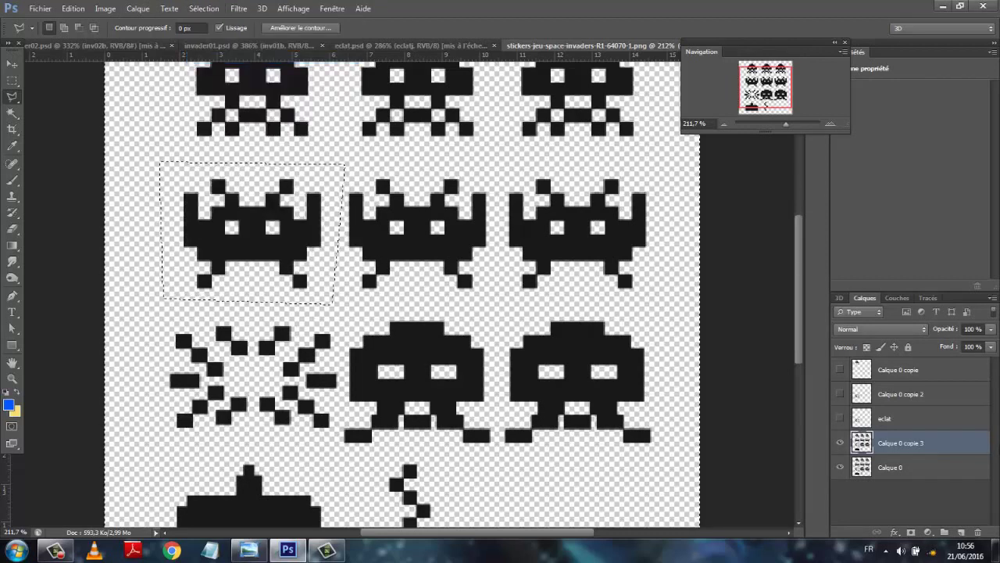
pyautogui.click(72, 9)
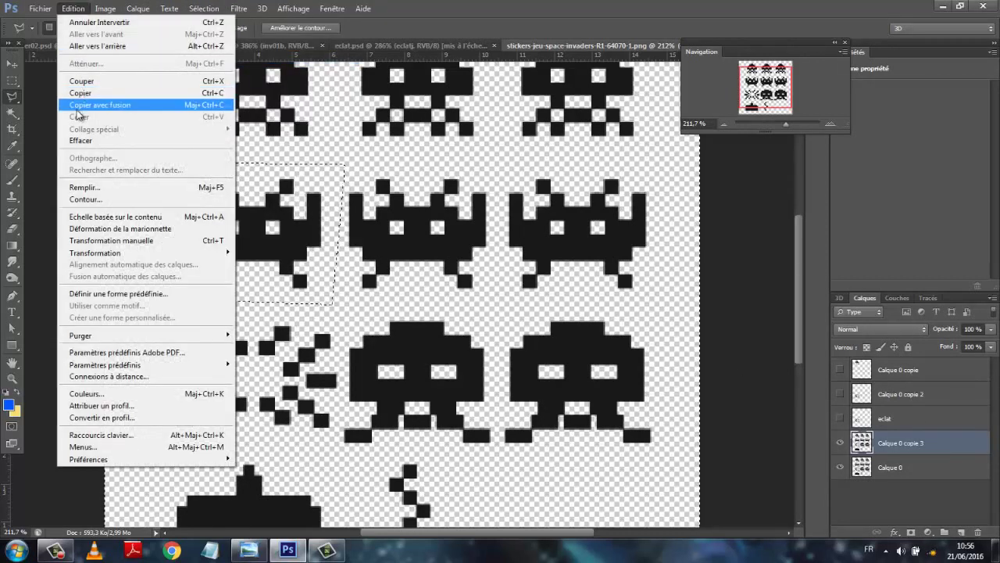
pyautogui.click(129, 141)
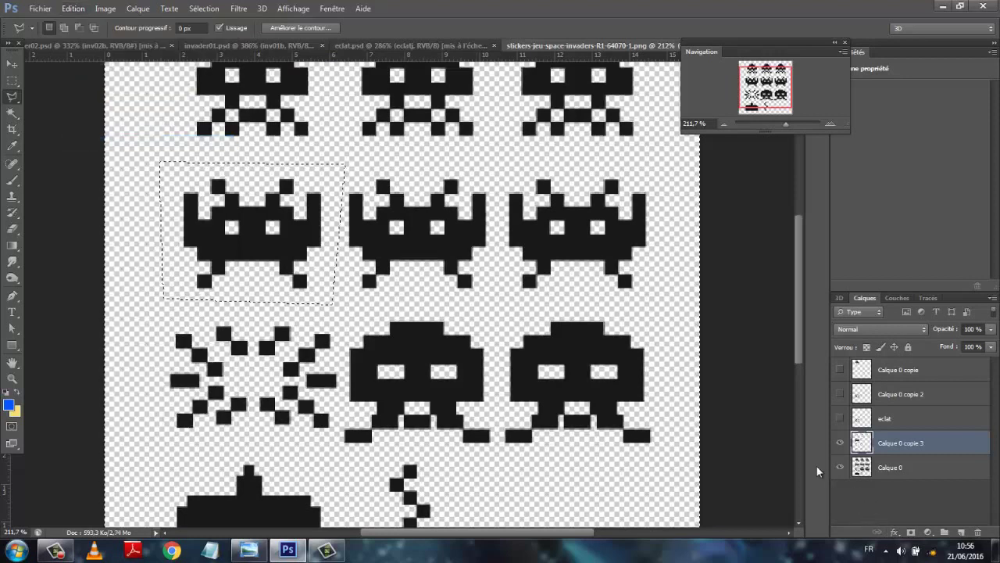
# Step: Hide the Calque 0 layer and rename the isolated invader's layer as invader03
pyautogui.click(840, 467)
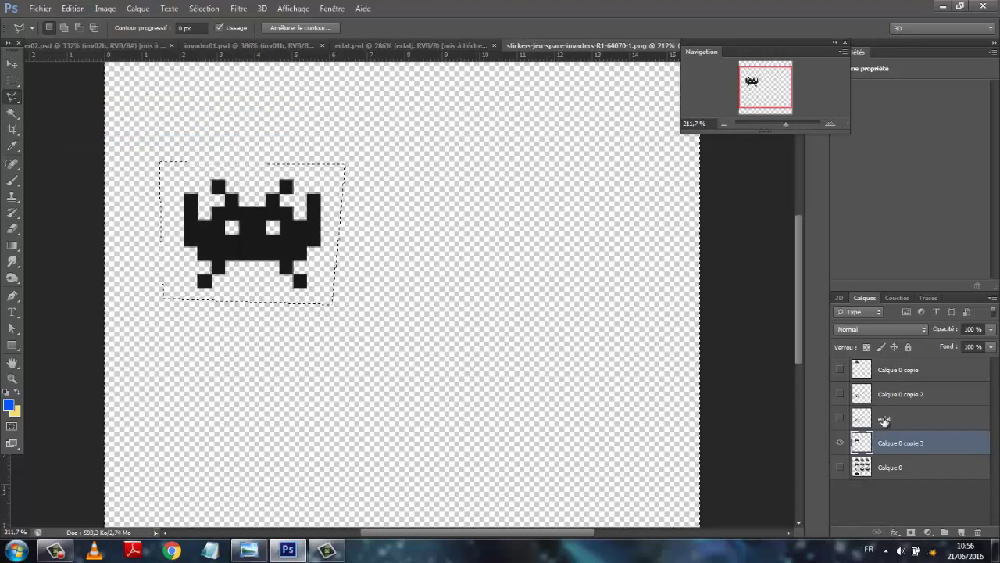
pyautogui.doubleClick(899, 443)
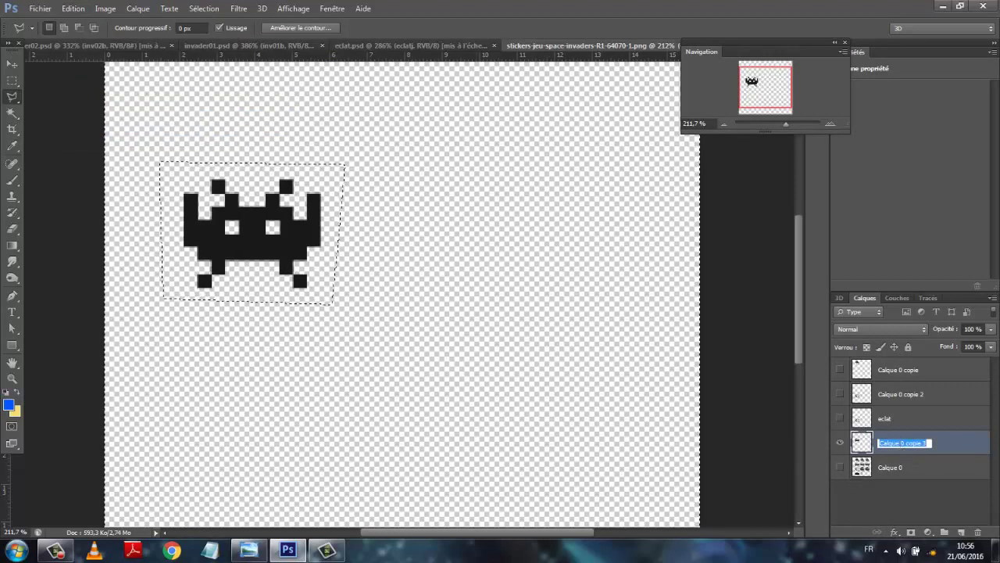
pyautogui.press('BackSpace')
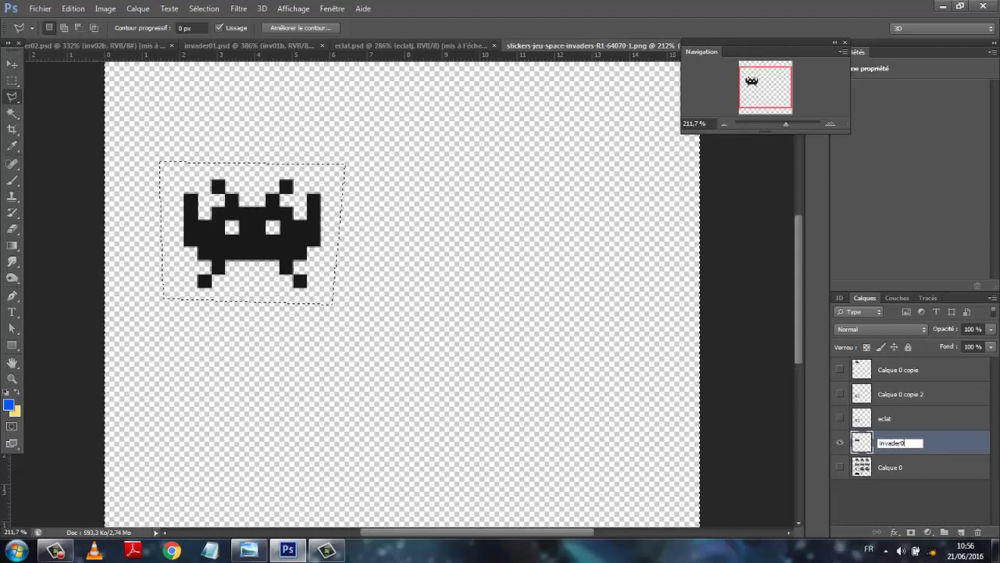
pyautogui.write('invader03')
pyautogui.press('Return')
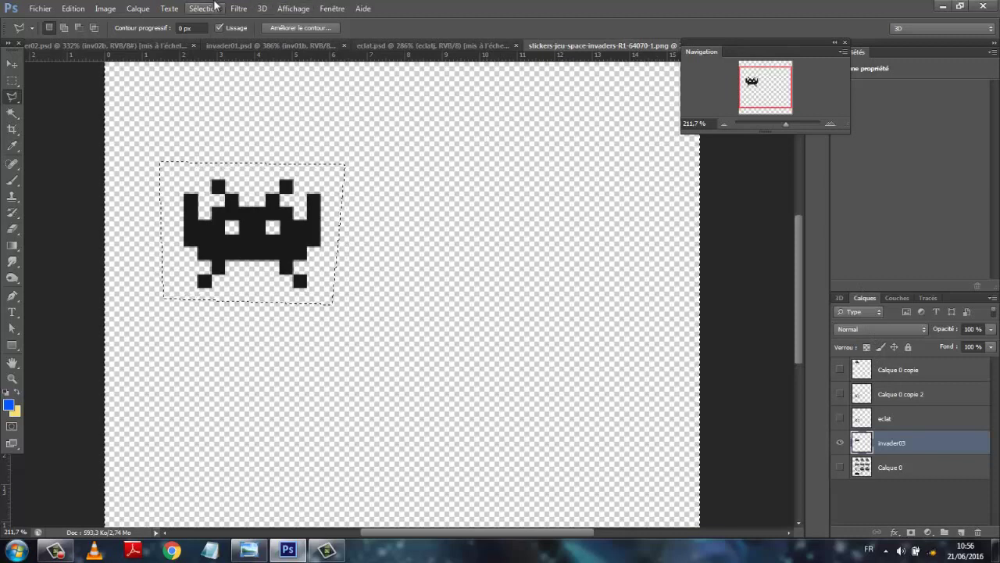
# Step: Create a new 200 × 150 pixel RGB document at 72 pixels per inch with a white background
pyautogui.click(39, 8)
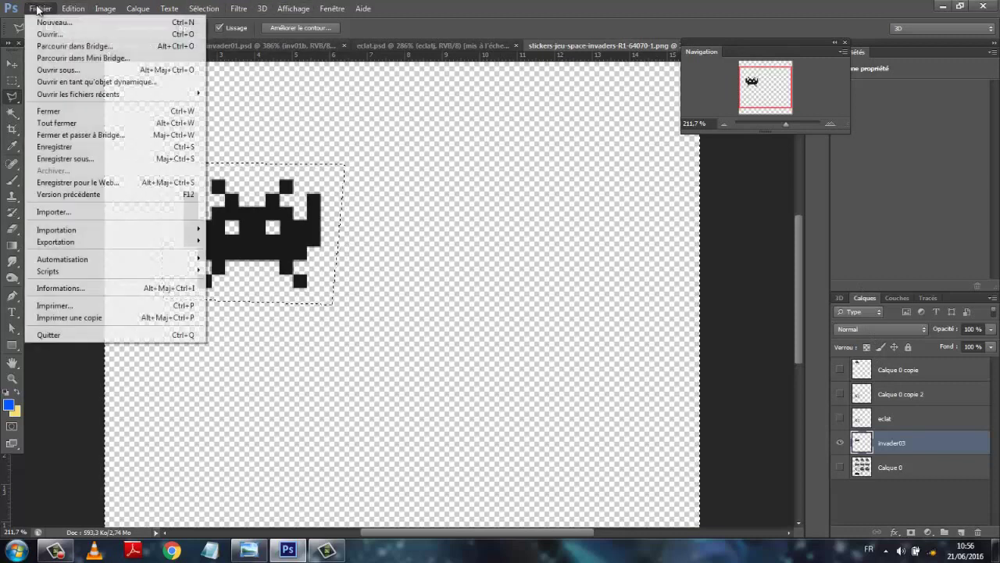
pyautogui.click(45, 23)
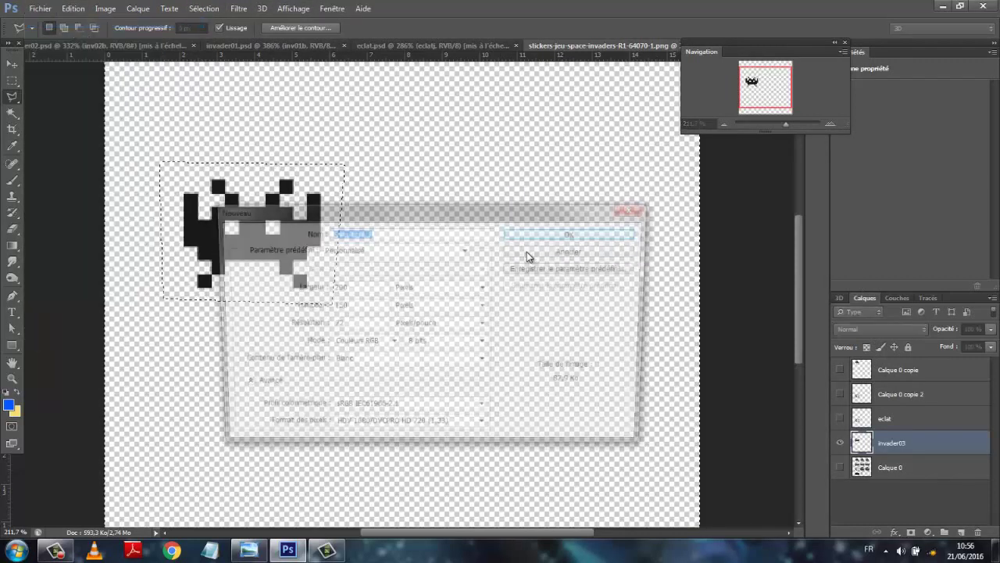
pyautogui.click(578, 235)
pyautogui.click(500, 215)
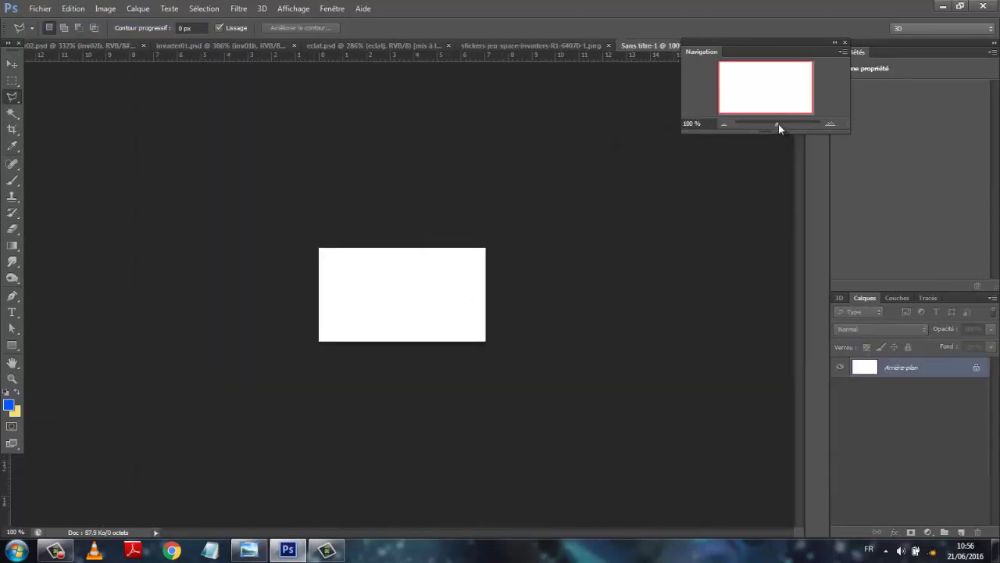
pyautogui.moveTo(779, 125); pyautogui.dragTo(789, 123)
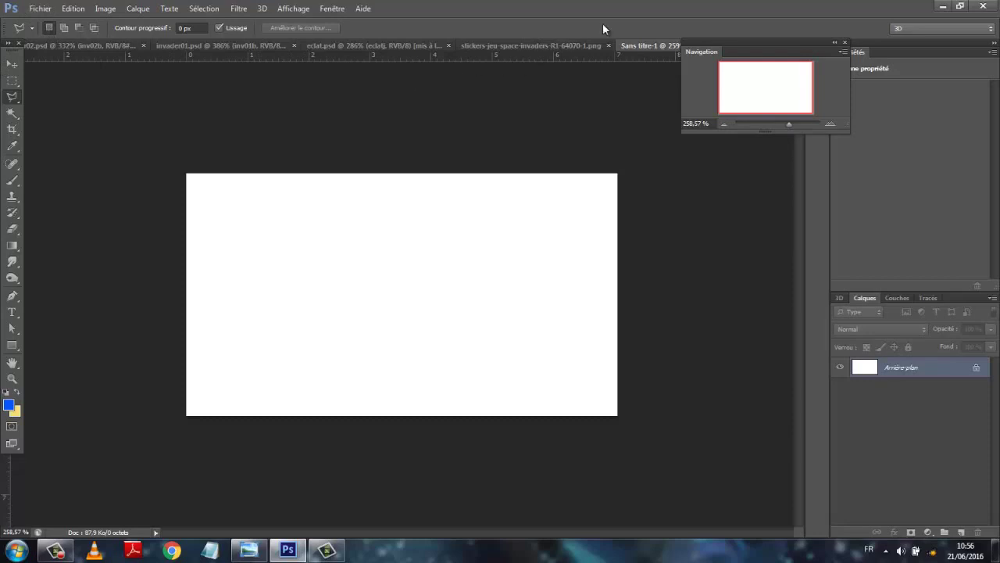
# Step: Copy the invader03 layer from the sticker sheet into the new document and dock the sheet back among the open documents
pyautogui.moveTo(504, 48); pyautogui.dragTo(557, 162)
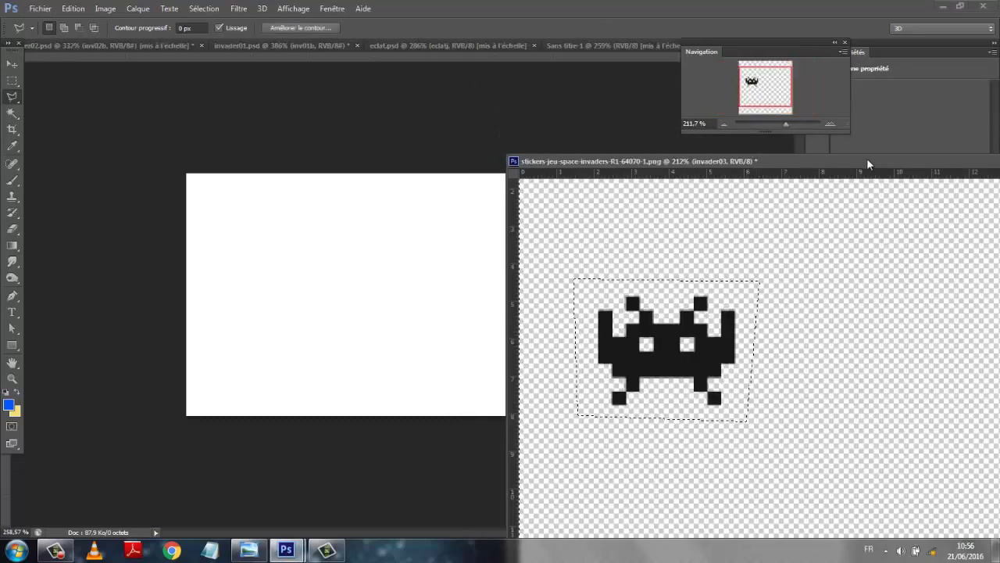
pyautogui.moveTo(867, 158); pyautogui.dragTo(276, 202)
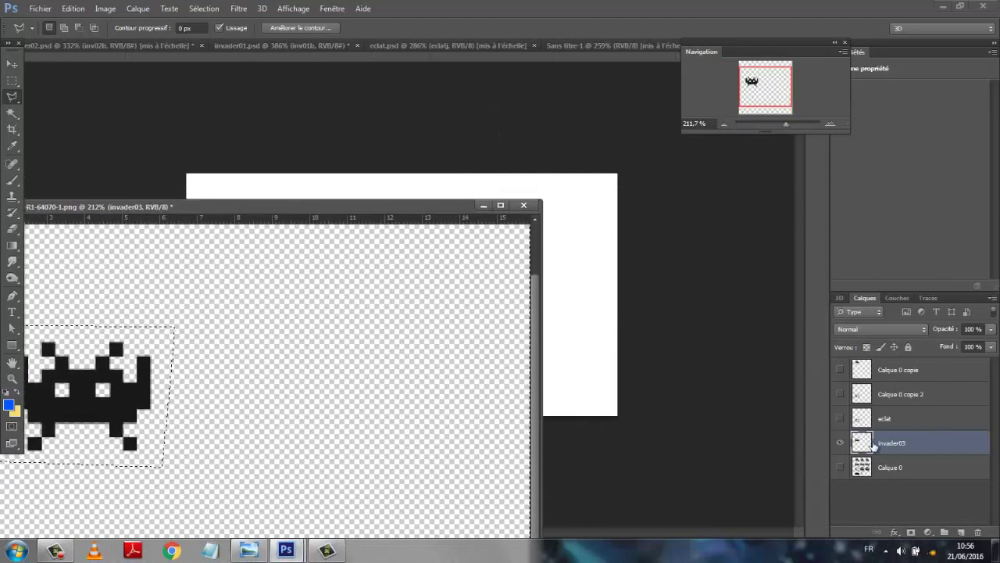
pyautogui.moveTo(867, 443); pyautogui.dragTo(590, 265)
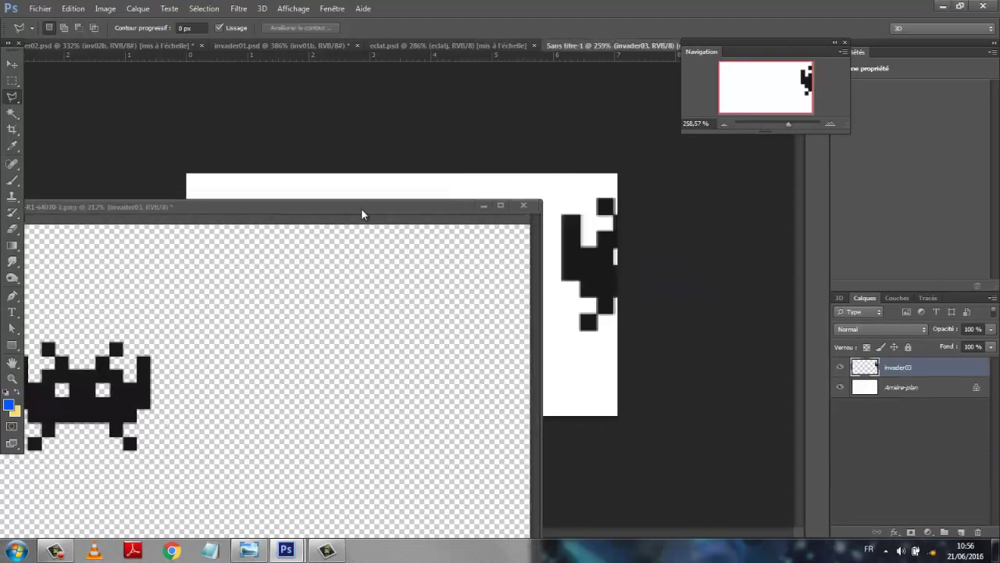
pyautogui.moveTo(361, 207); pyautogui.dragTo(535, 45)
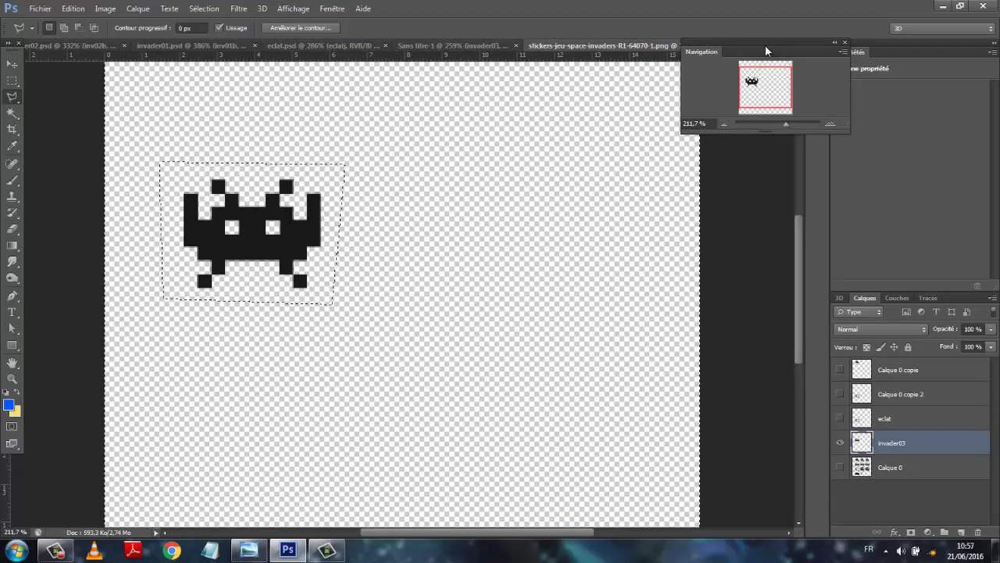
# Step: Clear the Navigation panel off the document tabs and move the invader to the middle of the new document's canvas
pyautogui.moveTo(766, 47); pyautogui.dragTo(871, 103)
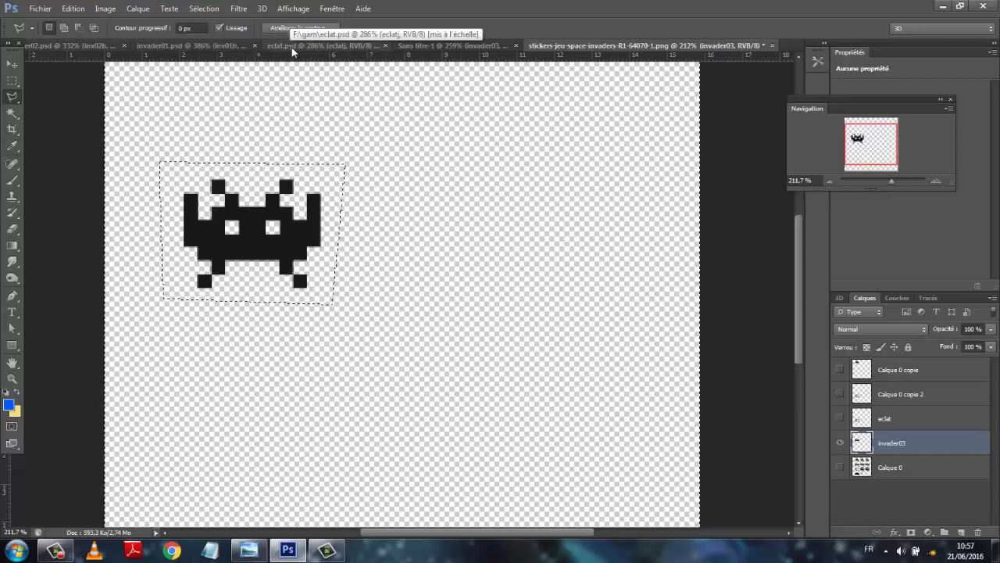
pyautogui.click(426, 46)
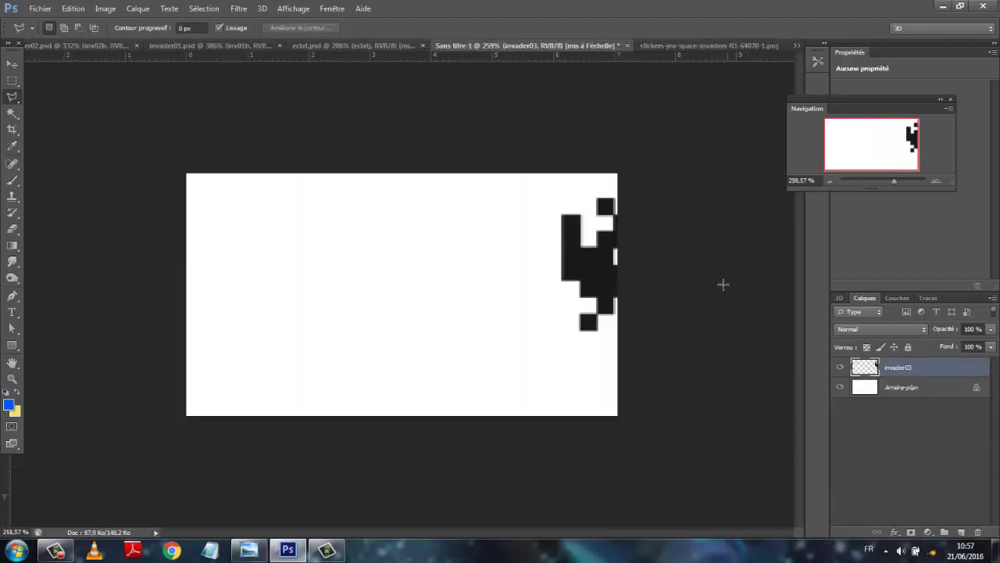
pyautogui.click(12, 63)
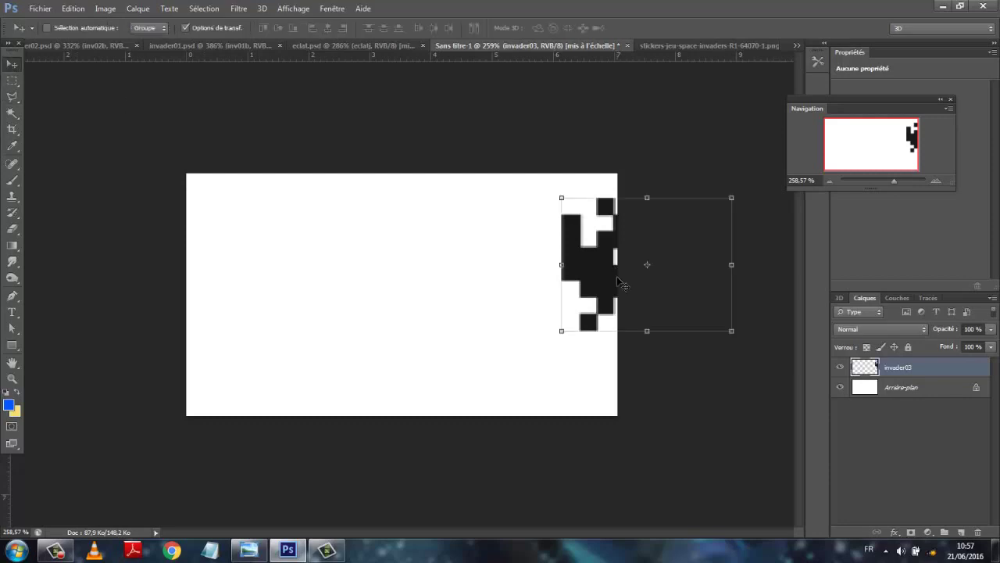
pyautogui.moveTo(600, 274); pyautogui.dragTo(357, 302)
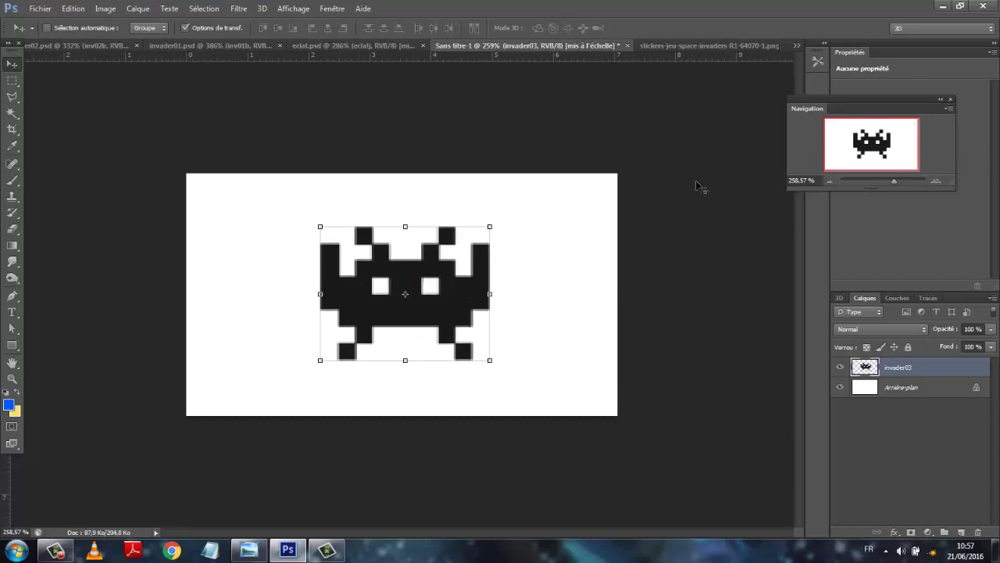
# Step: Enlarge the invader to about 185% width and 173% height so it nearly fills the canvas height
pyautogui.moveTo(489, 227); pyautogui.dragTo(532, 188)
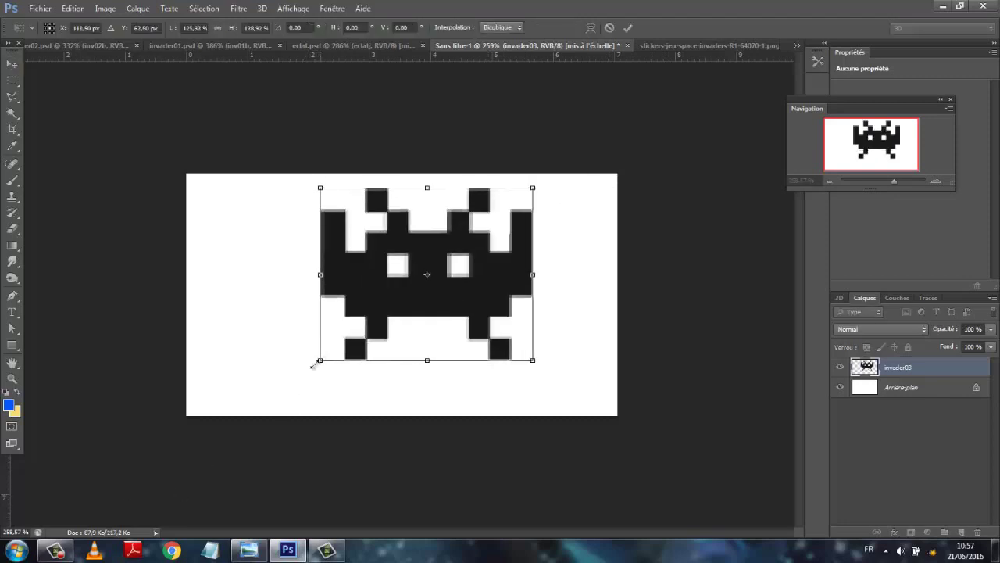
pyautogui.moveTo(321, 359); pyautogui.dragTo(239, 415)
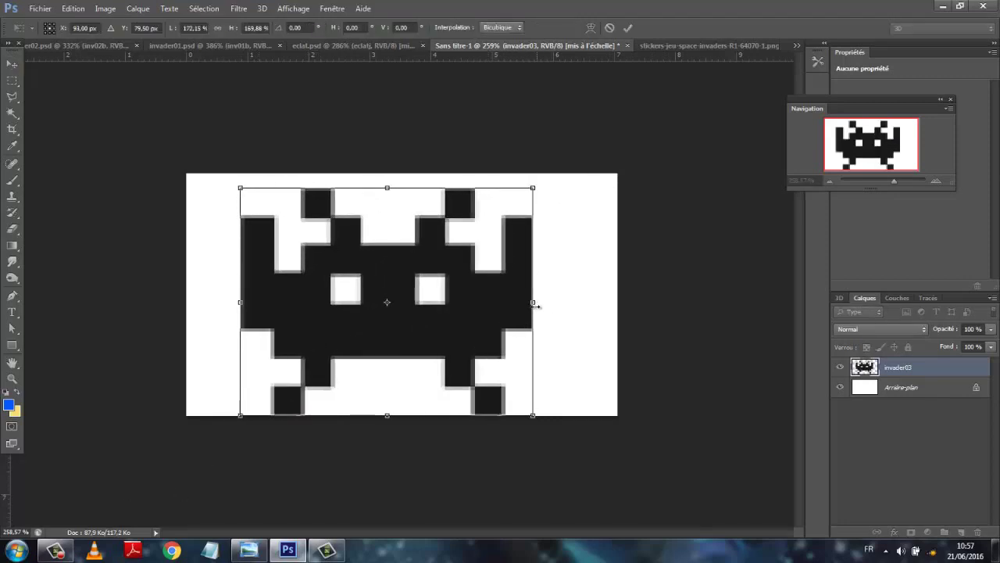
pyautogui.moveTo(536, 301); pyautogui.dragTo(557, 301)
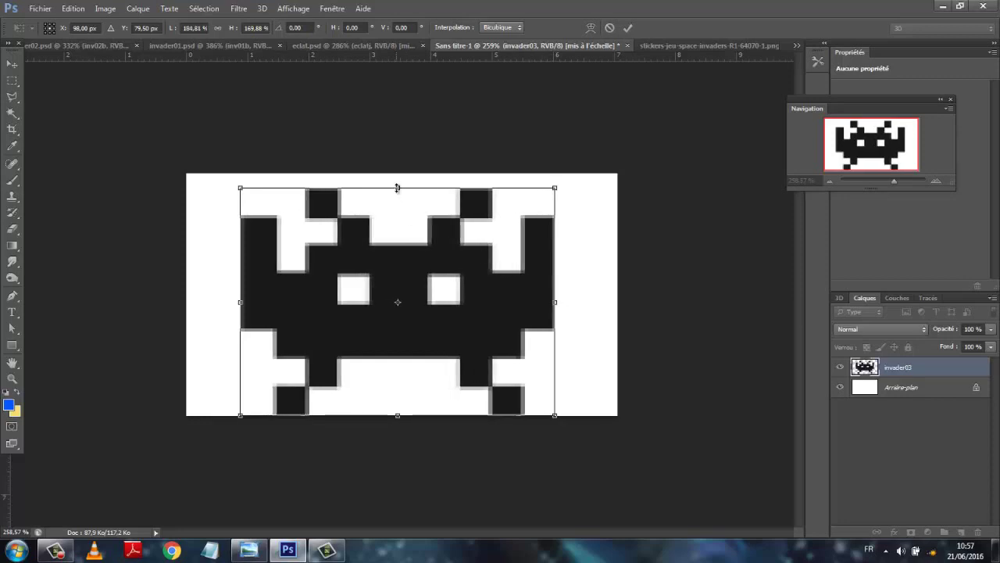
pyautogui.moveTo(398, 188)
pyautogui.mouseDown()
pyautogui.moveTo(396, 174)
pyautogui.moveTo(398, 183)
pyautogui.mouseUp()
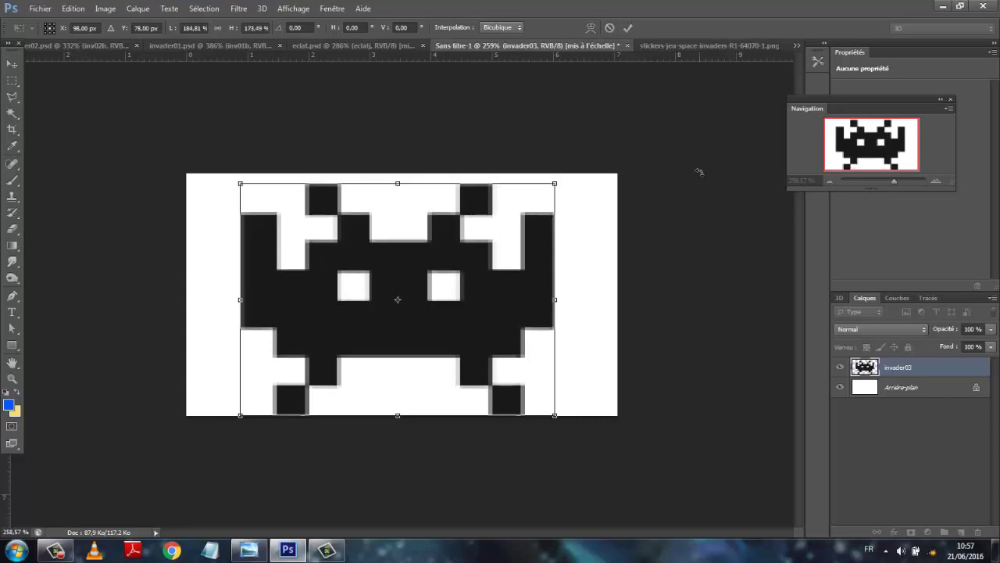
pyautogui.click(628, 28)
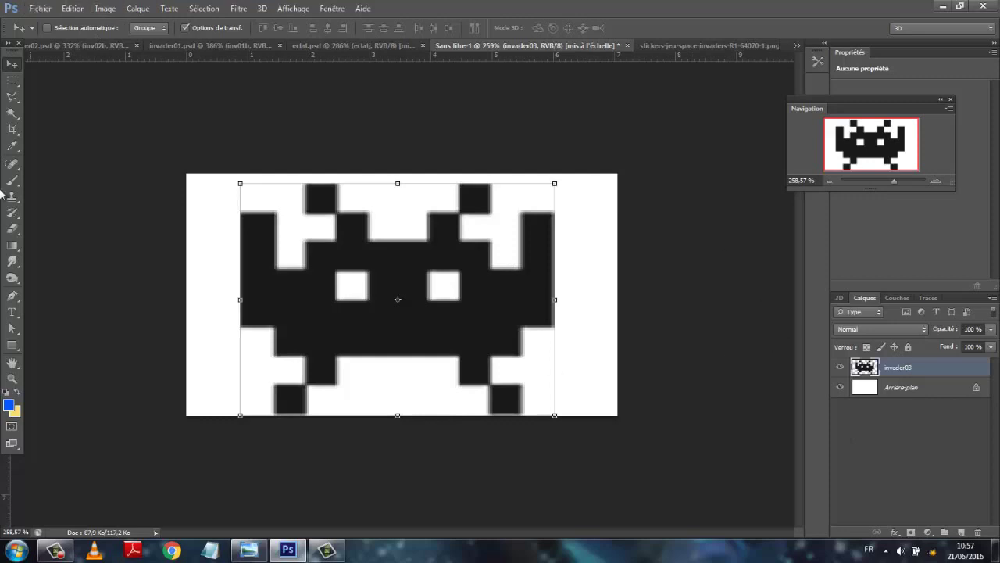
# Step: Select the invader's shape by picking the surrounding area, both eyes and the gap between its legs with the Magic Wand, then inverting the selection
pyautogui.click(12, 113)
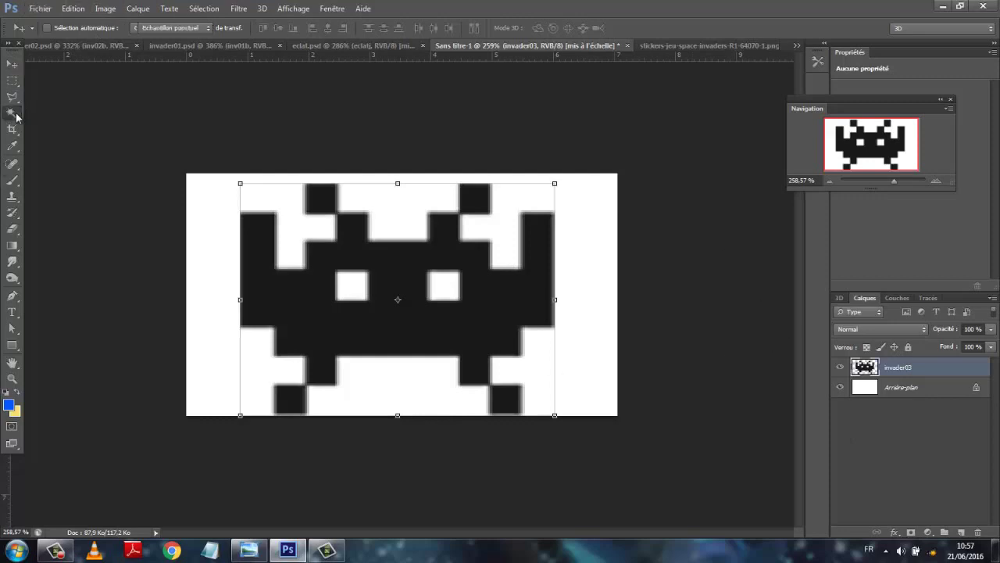
pyautogui.click(297, 227)
pyautogui.keyDown('shift'); pyautogui.click(351, 284); pyautogui.keyUp('shift')
pyautogui.keyDown('shift'); pyautogui.click(441, 288); pyautogui.keyUp('shift')
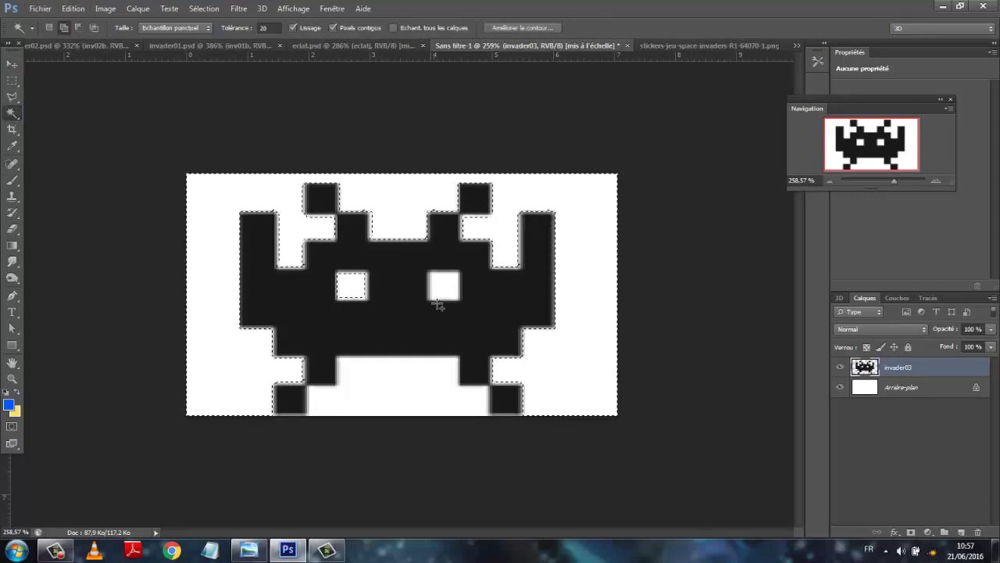
pyautogui.keyDown('shift'); pyautogui.click(411, 398); pyautogui.keyUp('shift')
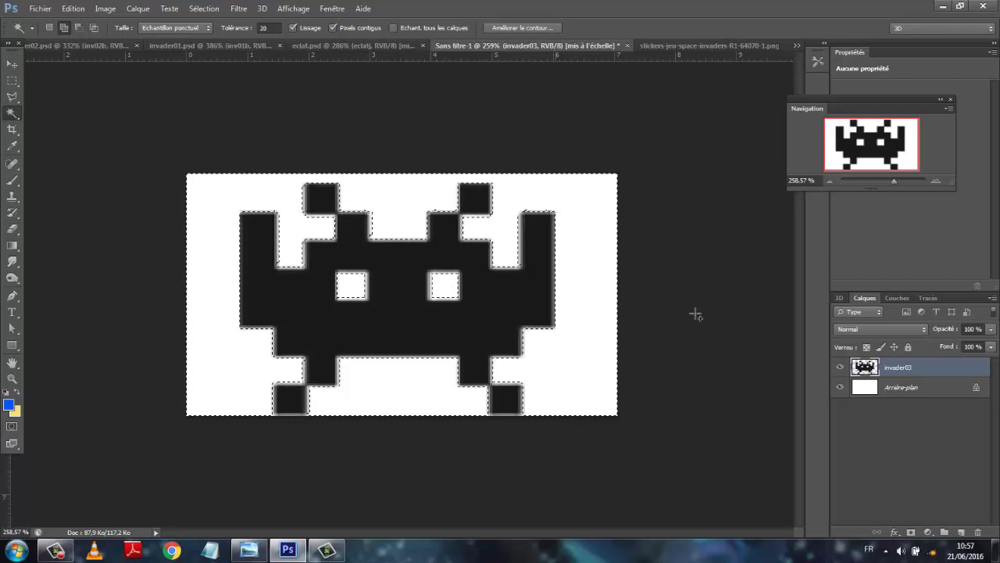
pyautogui.click(203, 9)
pyautogui.click(218, 58)
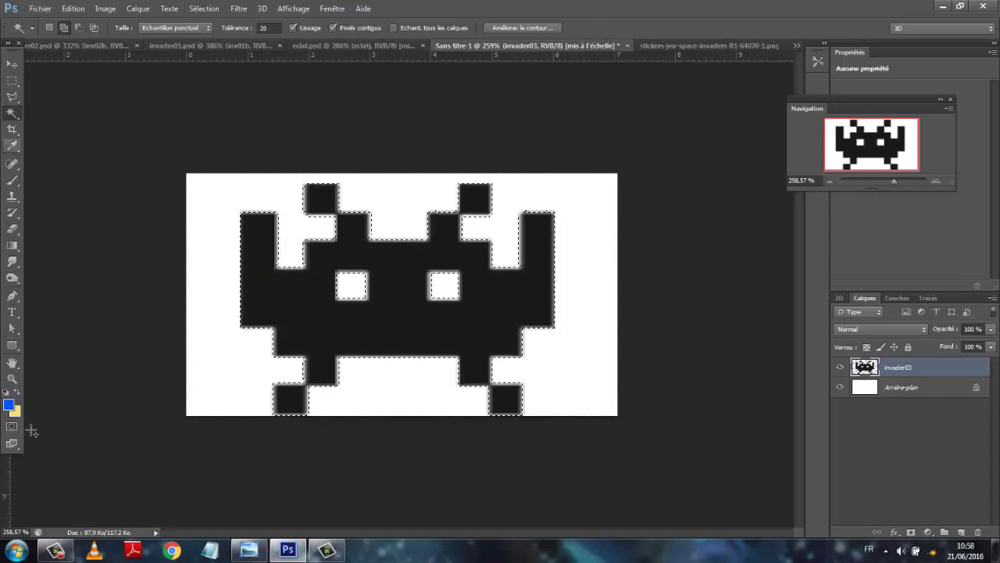
# Step: Fill the selected invader shape with the blue foreground colour and clear the selection
pyautogui.click(73, 9)
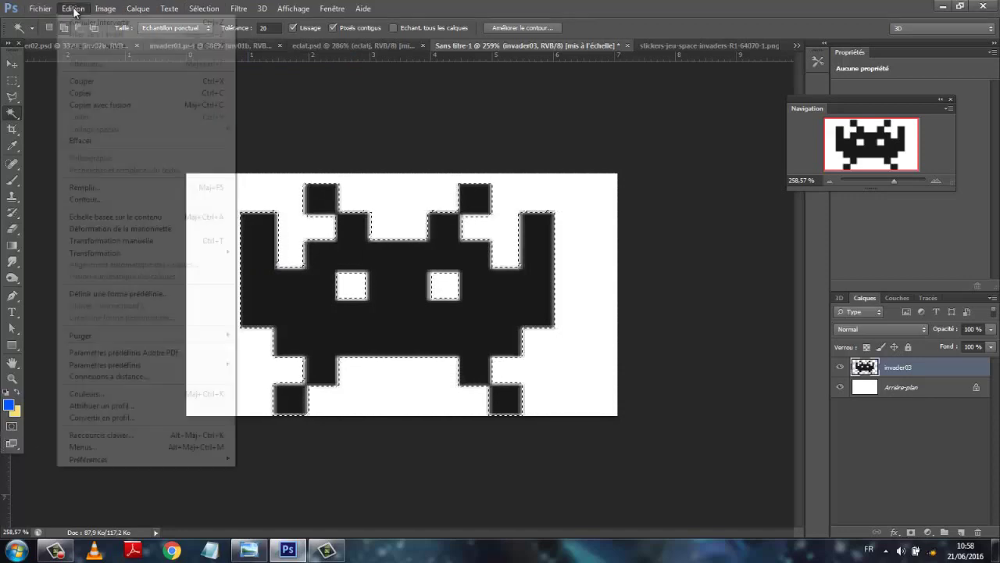
pyautogui.click(83, 187)
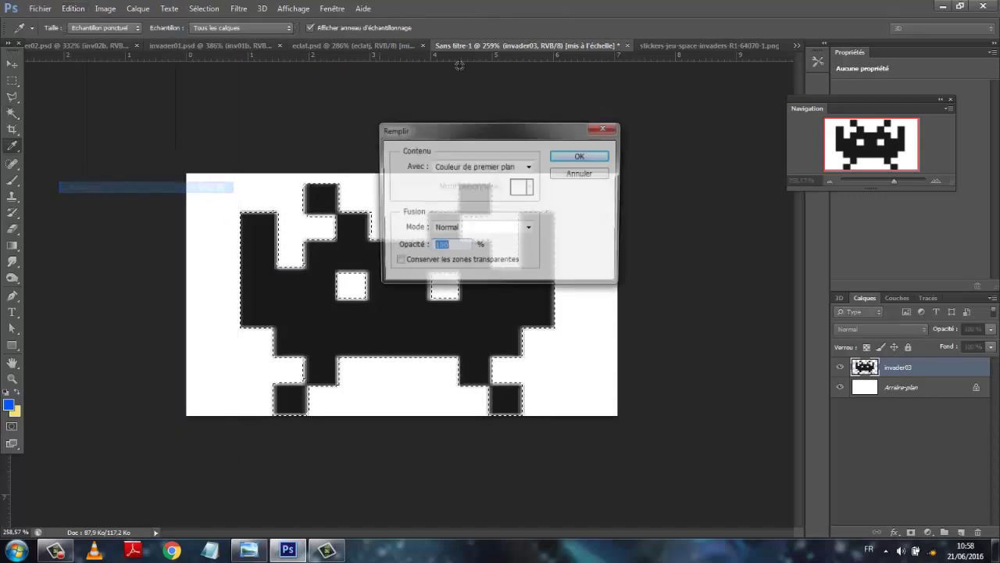
pyautogui.click(581, 156)
pyautogui.press('w')
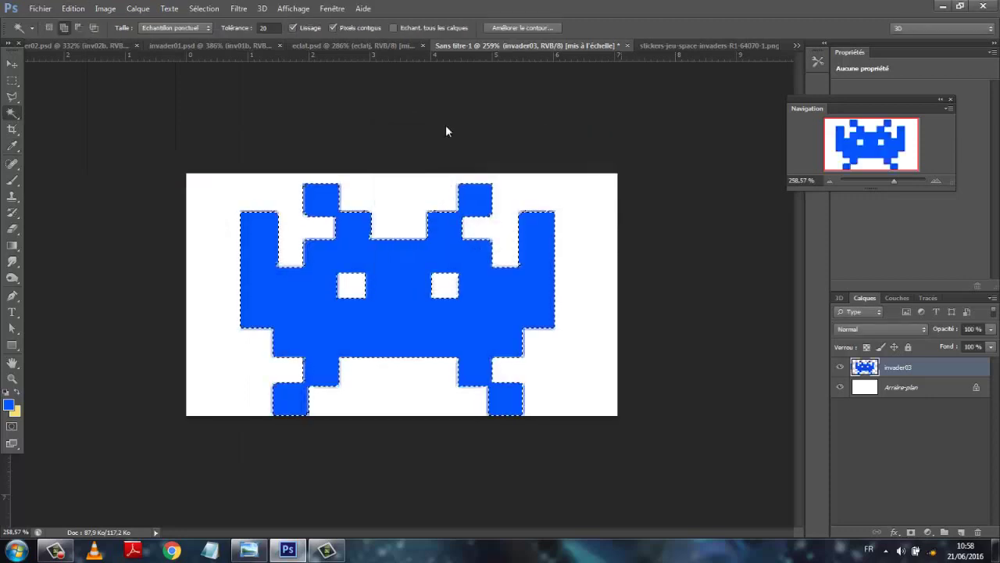
pyautogui.click(195, 8)
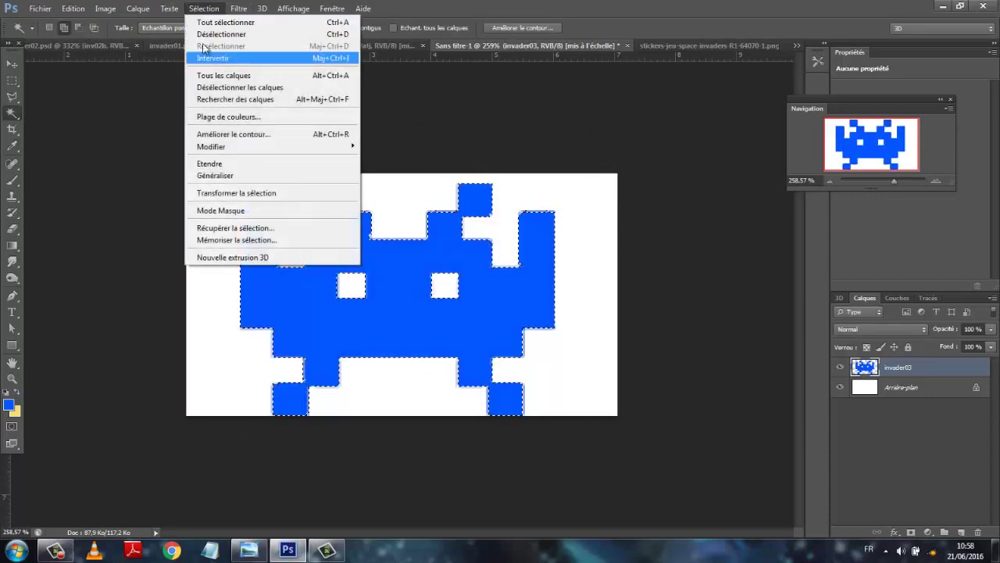
pyautogui.click(207, 35)
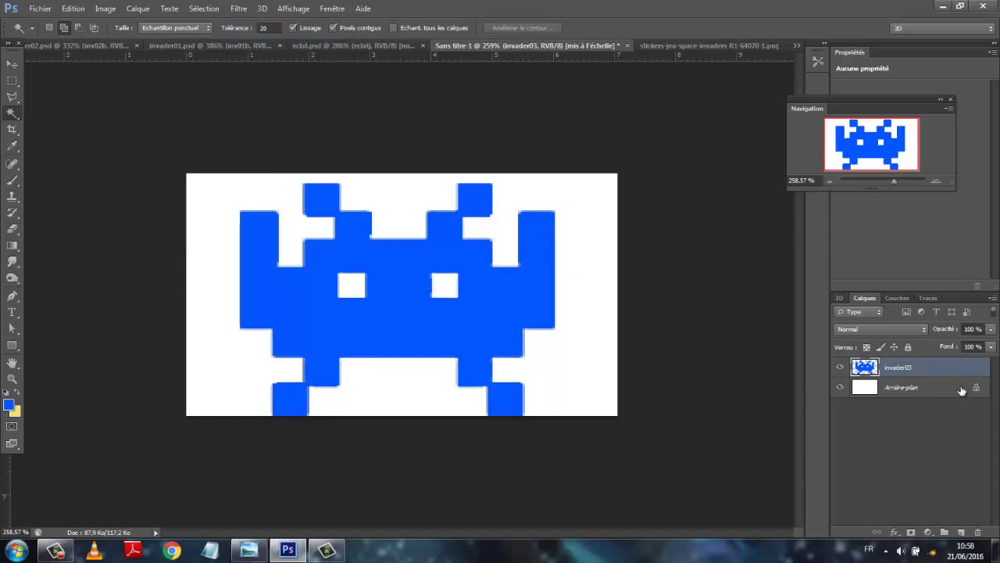
# Step: On a duplicate of the invader03 layer, with the original hidden, erase both raised arms and clear the selection
pyautogui.moveTo(919, 373); pyautogui.dragTo(961, 532)
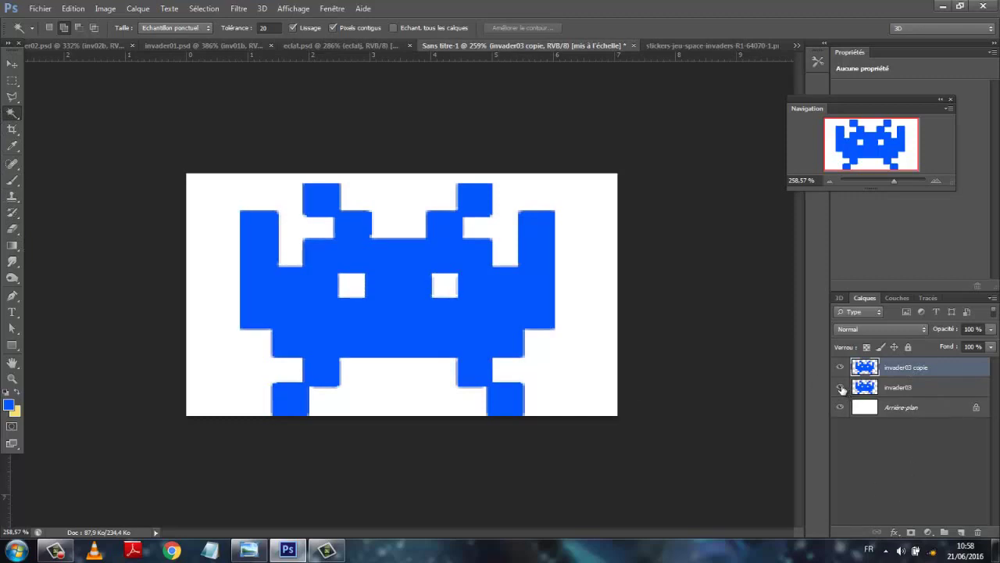
pyautogui.click(841, 388)
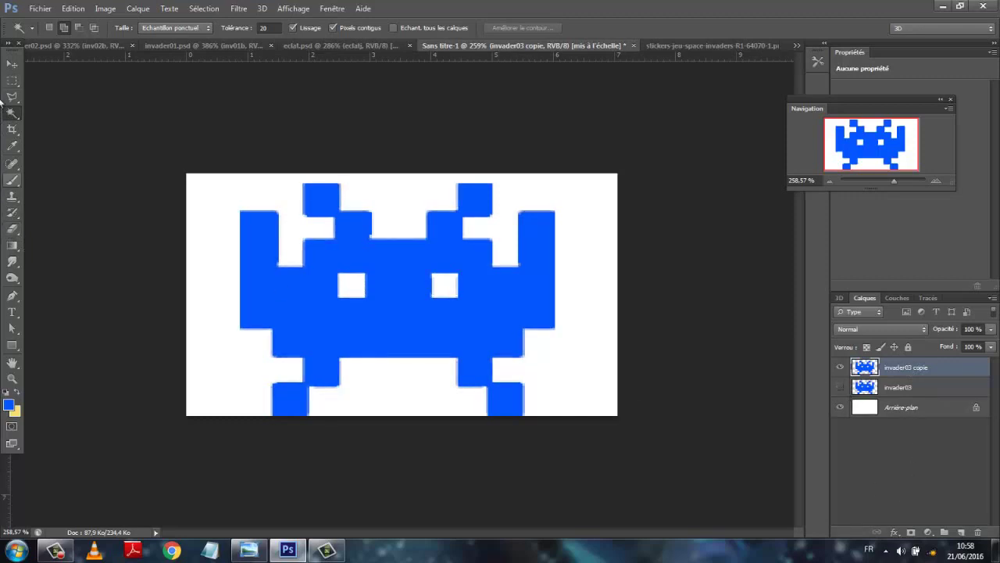
pyautogui.click(12, 80)
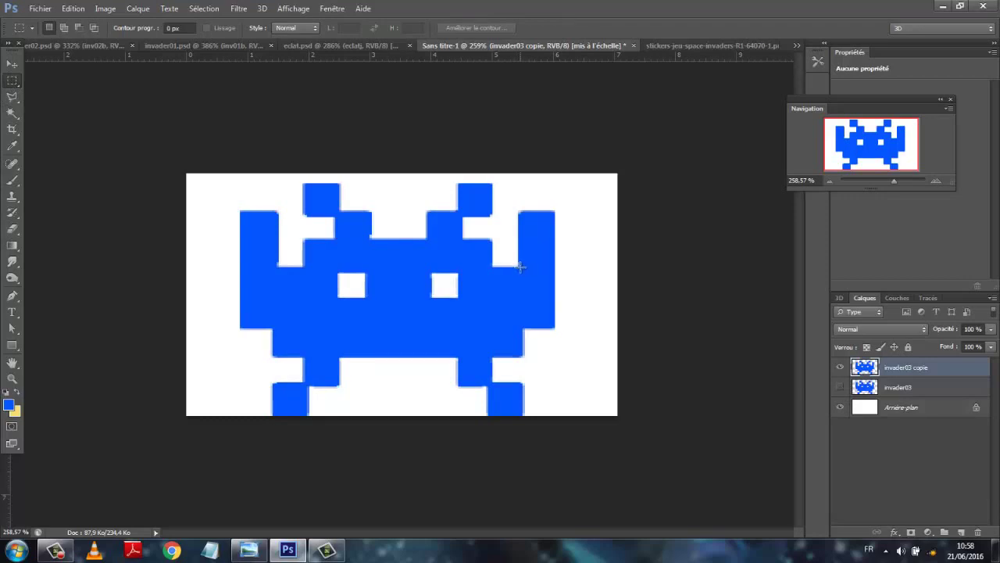
pyautogui.moveTo(520, 267); pyautogui.dragTo(558, 186)
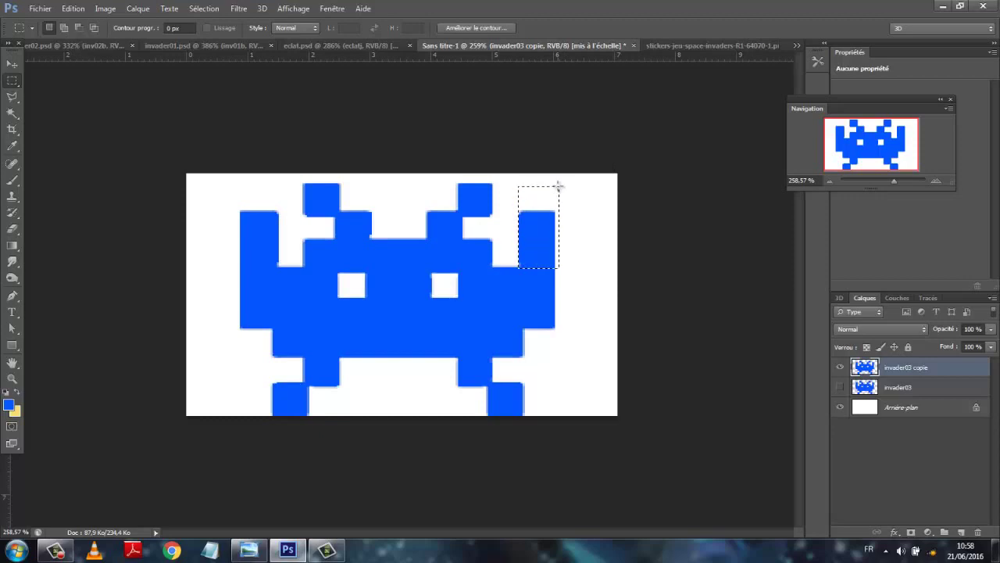
pyautogui.press('Delete')
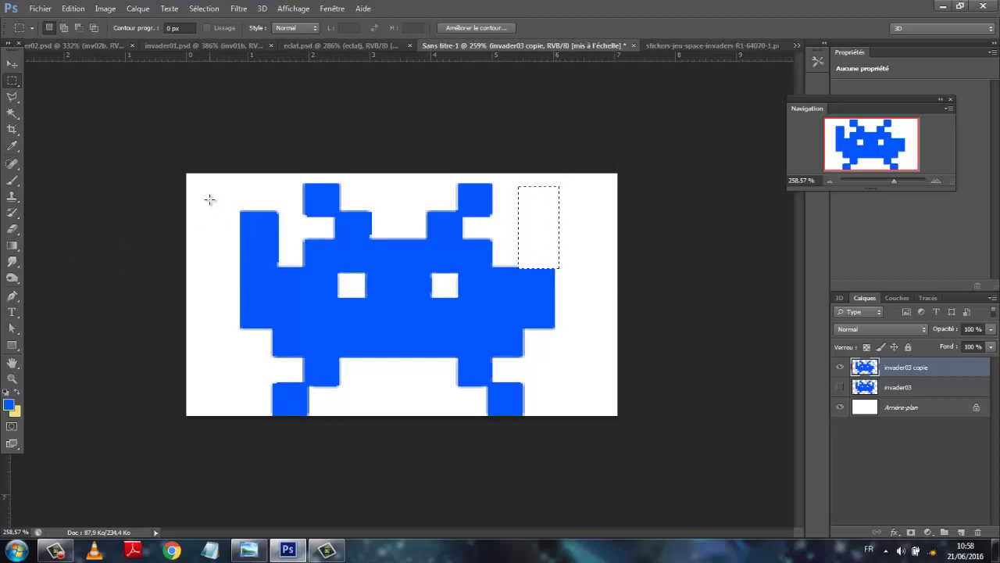
pyautogui.moveTo(208, 199); pyautogui.dragTo(289, 266)
pyautogui.press('Delete')
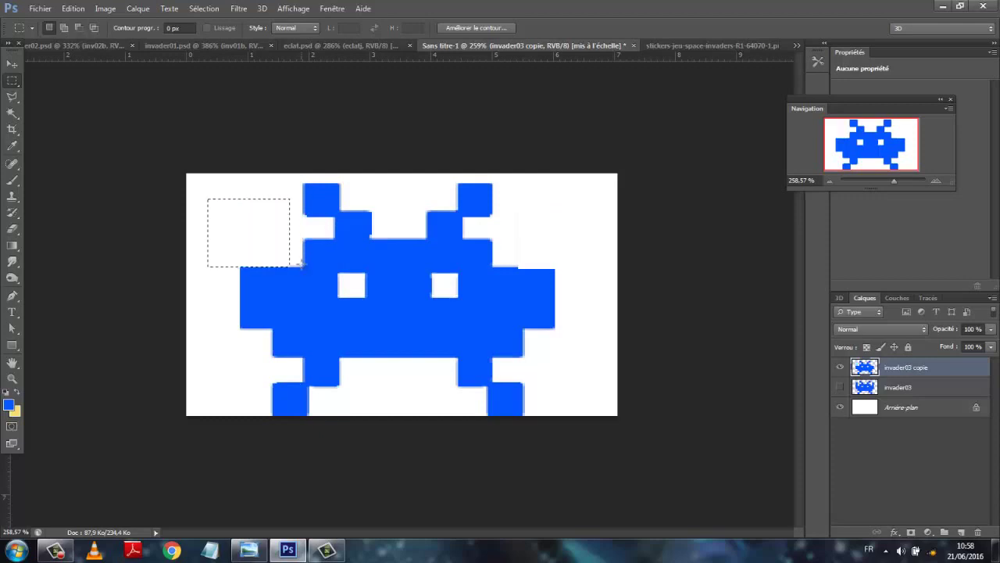
pyautogui.click(204, 8)
pyautogui.click(223, 34)
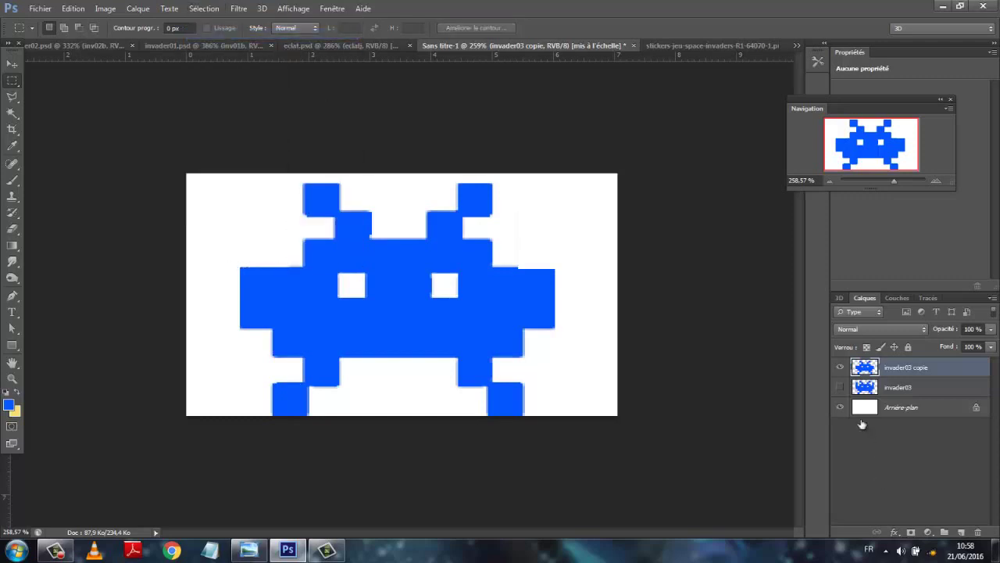
# Step: Hide both invader layers and delete the white Arrière-plan background layer
pyautogui.click(841, 389)
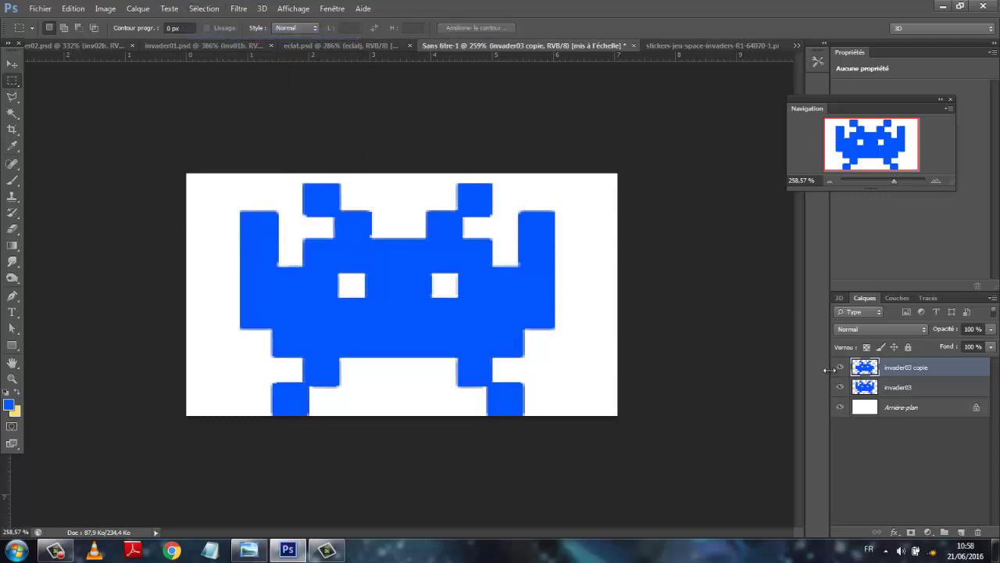
pyautogui.click(839, 369)
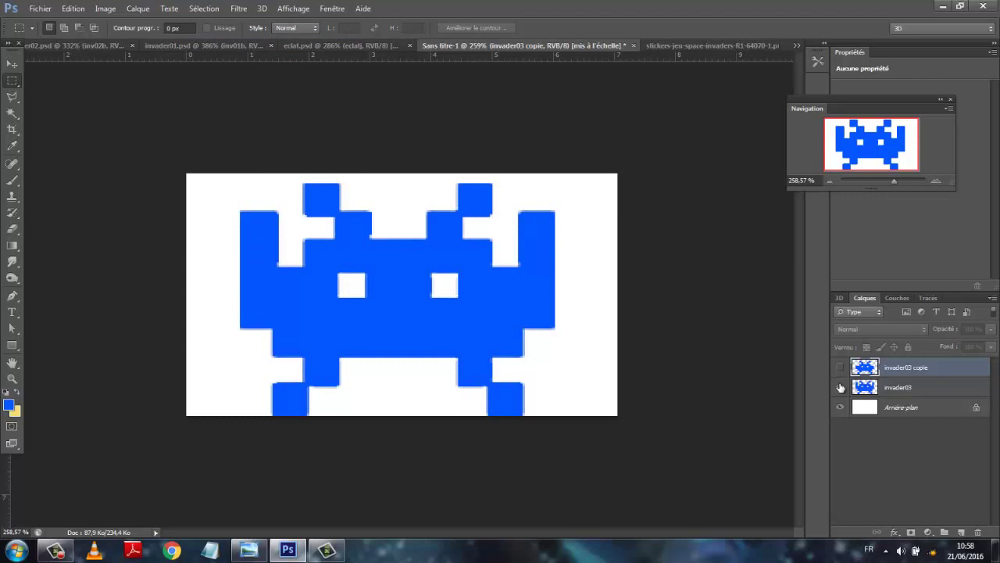
pyautogui.click(839, 390)
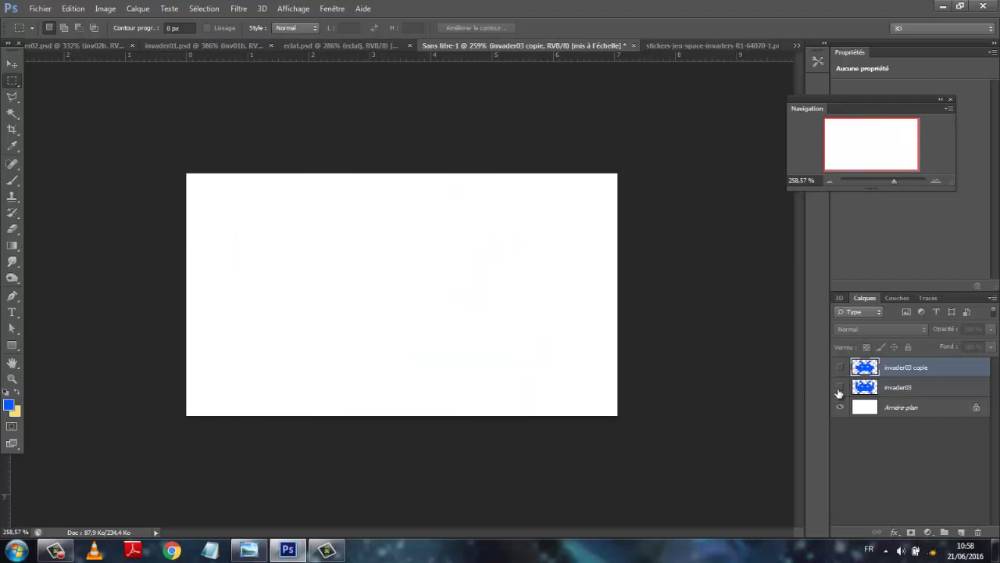
pyautogui.click(910, 408)
pyautogui.press('Delete')
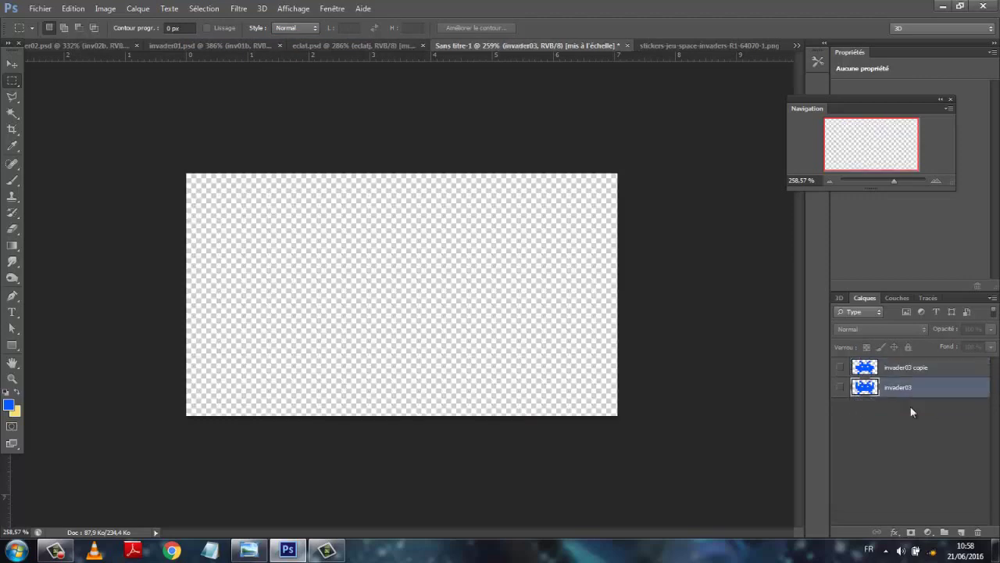
# Step: Compare the two invader poses by switching layer visibility, leaving both layers shown
pyautogui.click(840, 389)
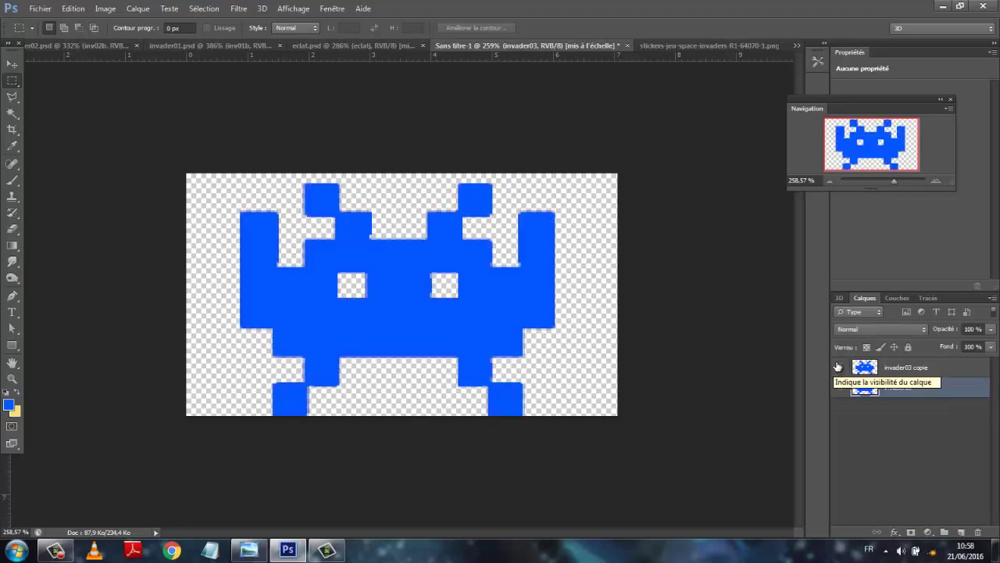
pyautogui.click(839, 368)
pyautogui.click(841, 389)
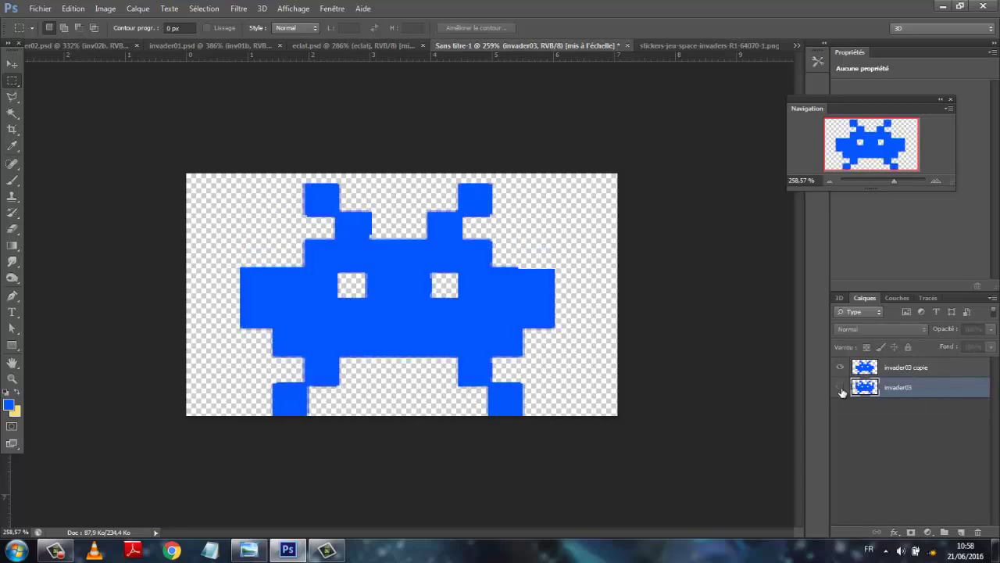
pyautogui.click(840, 389)
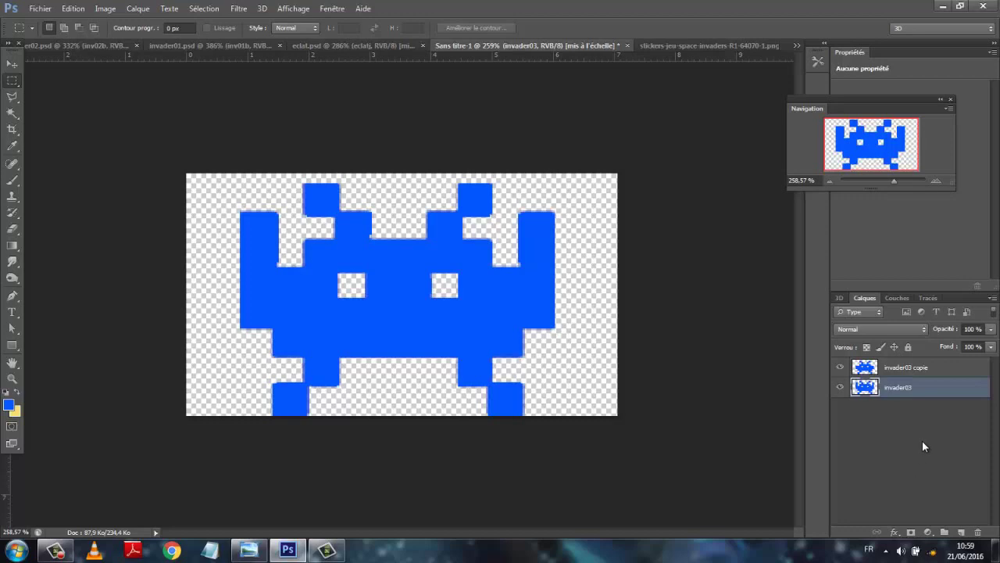
# Step: Rename the duplicated invader layer as invader03b
pyautogui.doubleClick(903, 368)
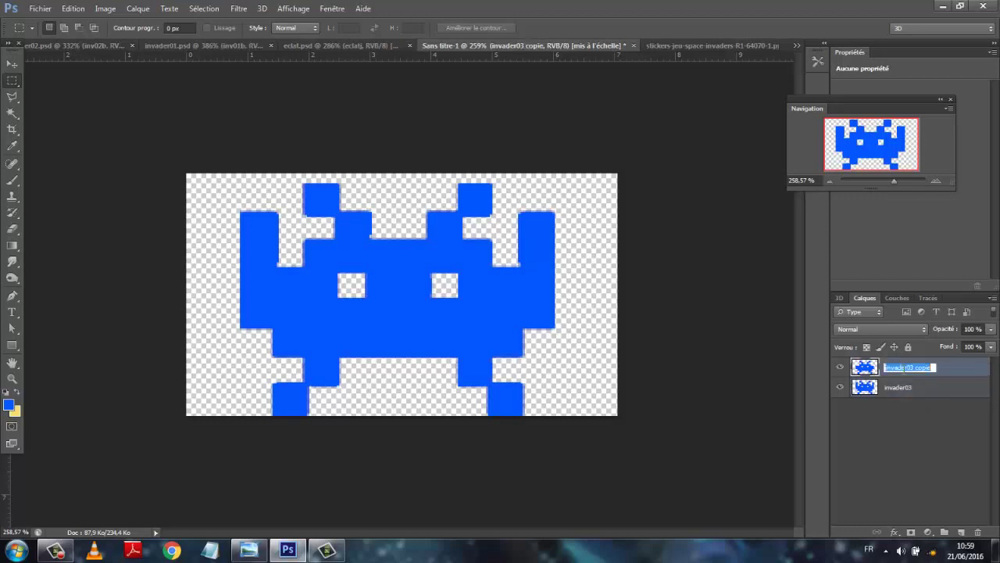
pyautogui.click(934, 367)
pyautogui.press('Return')
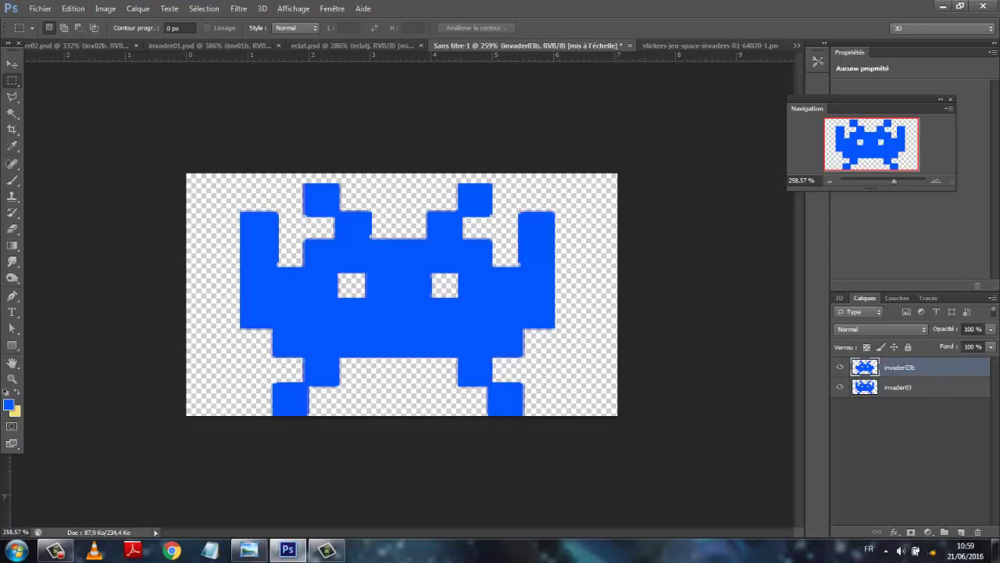
# Step: Save the document in the gam folder as invader03 in Photoshop format with maximum compatibility
pyautogui.click(43, 10)
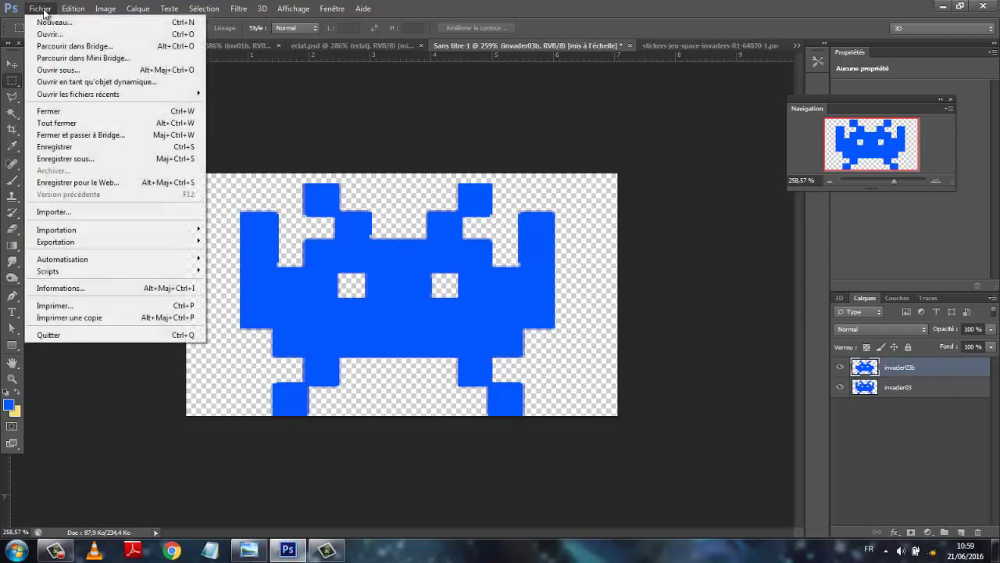
pyautogui.click(65, 158)
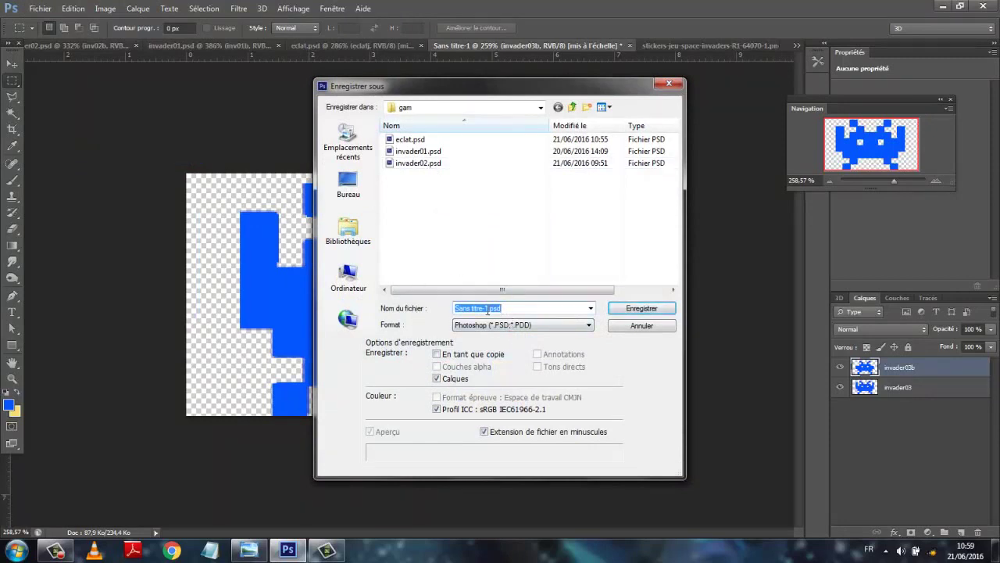
pyautogui.moveTo(487, 311); pyautogui.dragTo(427, 311)
pyautogui.write('invader03')
pyautogui.click(642, 310)
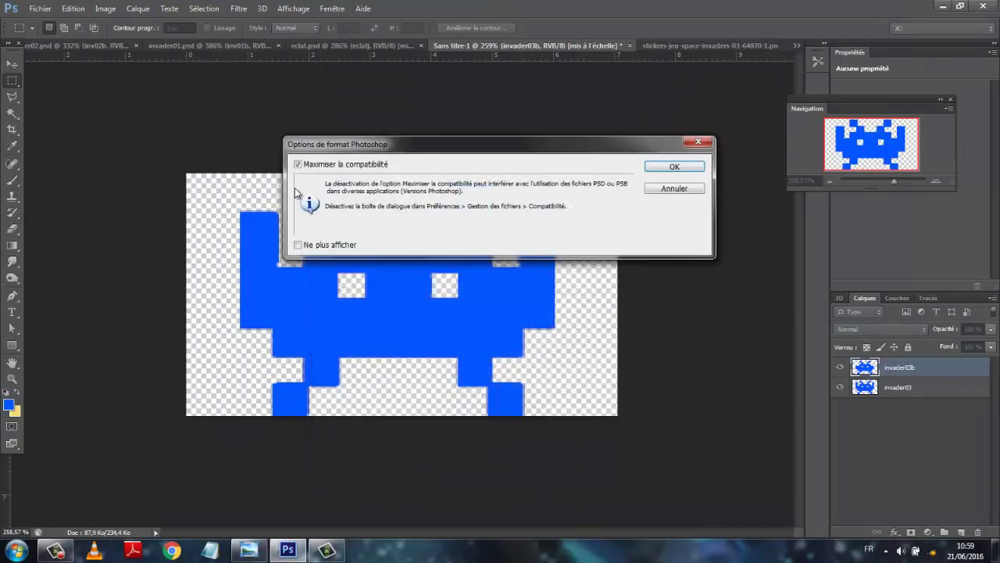
pyautogui.click(673, 169)
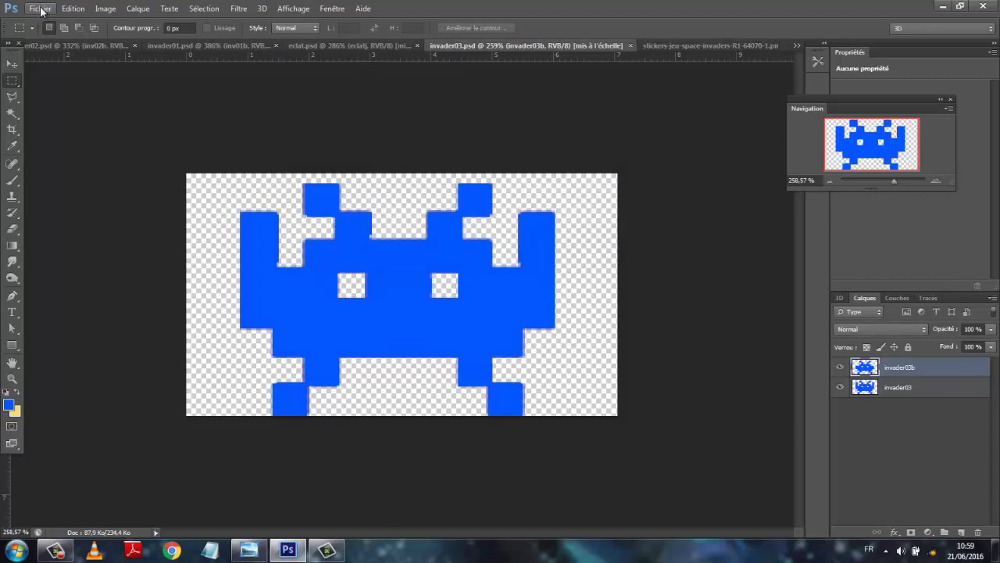
# Step: In the sticker sheet document, show Calque 0 instead of the invader03 layer and clear the old selection
pyautogui.click(687, 49)
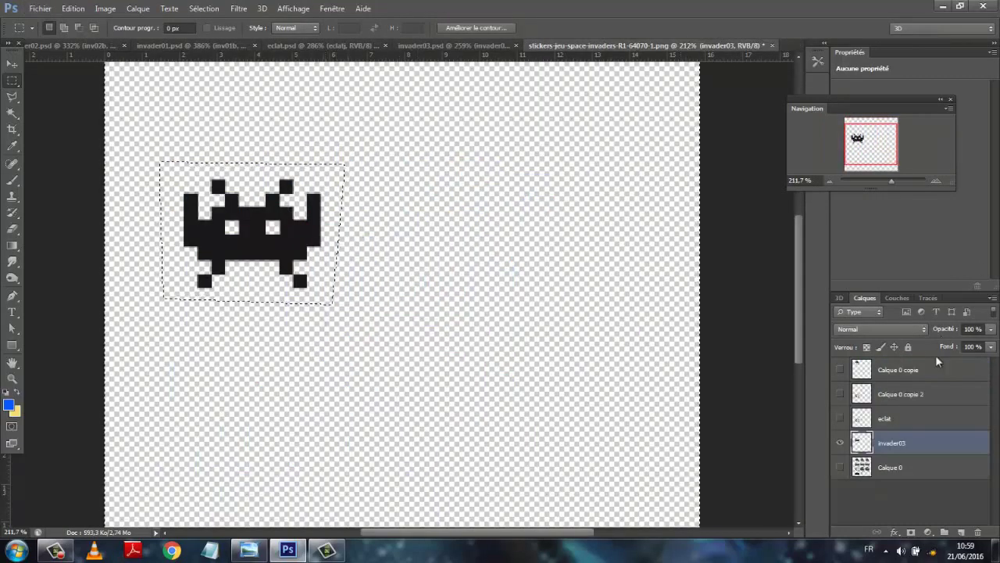
pyautogui.click(840, 467)
pyautogui.click(839, 442)
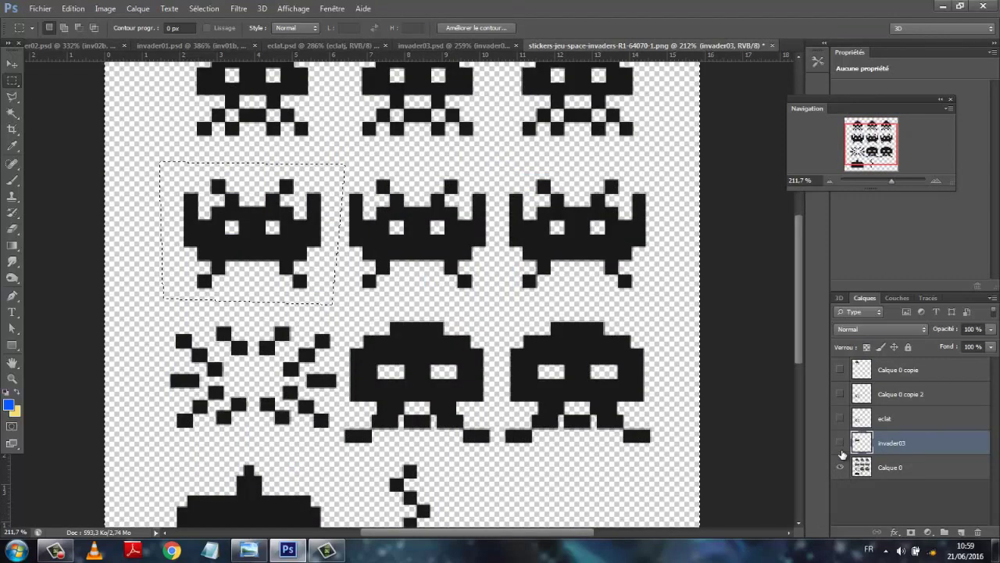
pyautogui.scroll(-1, 511, 484)
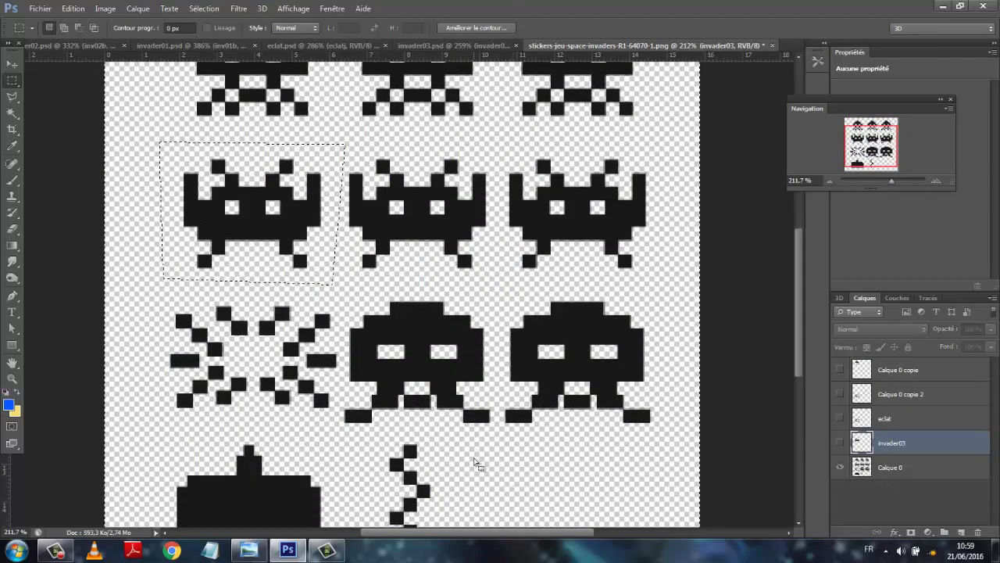
pyautogui.scroll(-2, 476, 463)
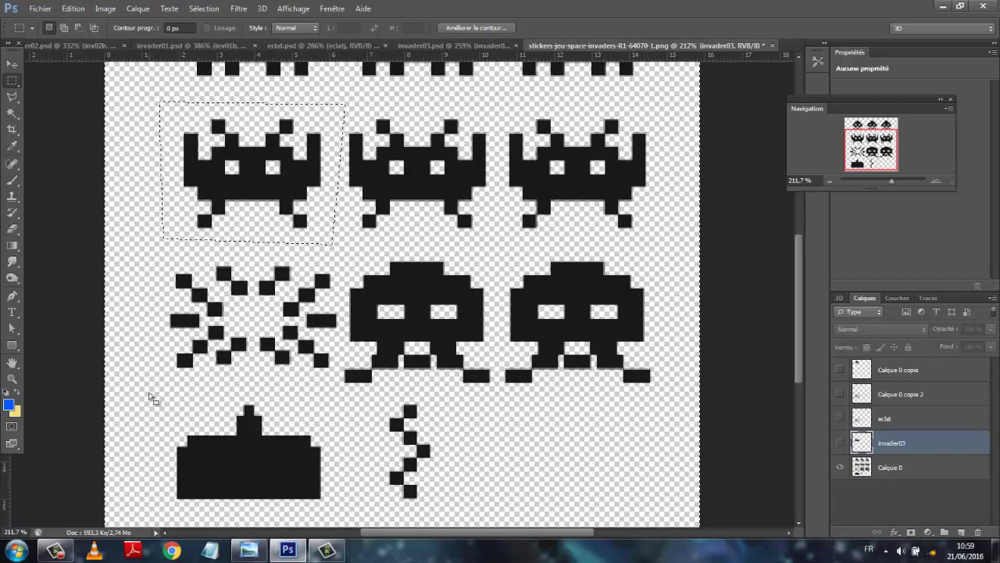
pyautogui.click(205, 8)
pyautogui.click(219, 33)
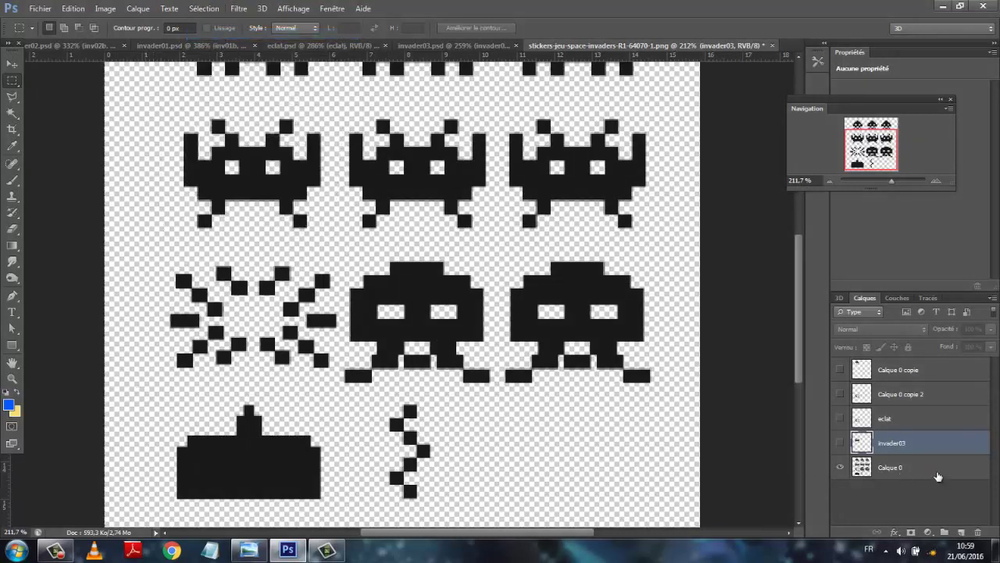
# Step: On a duplicate of Calque 0, with the original hidden, erase everything except the cannon below the burst sprite
pyautogui.moveTo(935, 475); pyautogui.dragTo(960, 533)
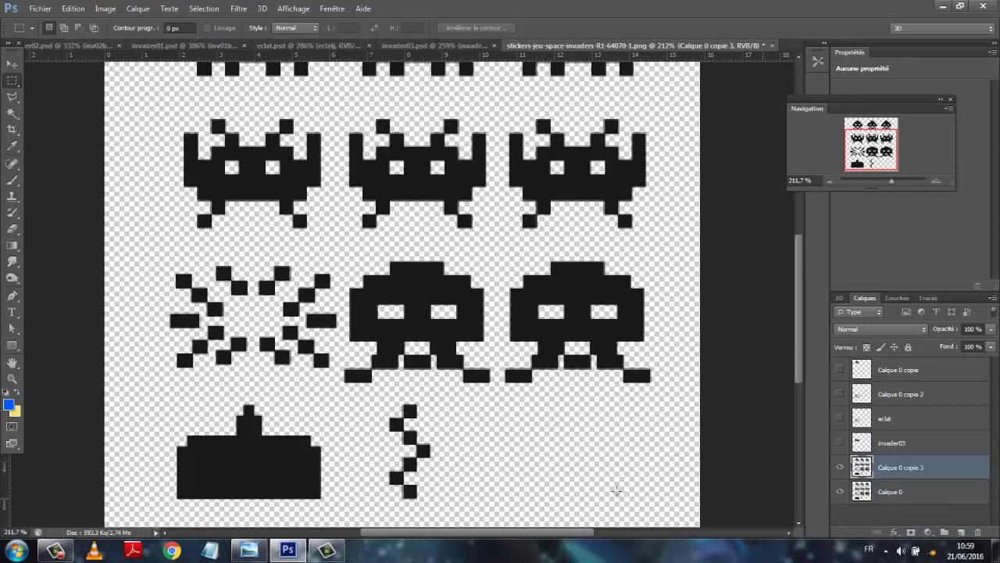
pyautogui.click(839, 491)
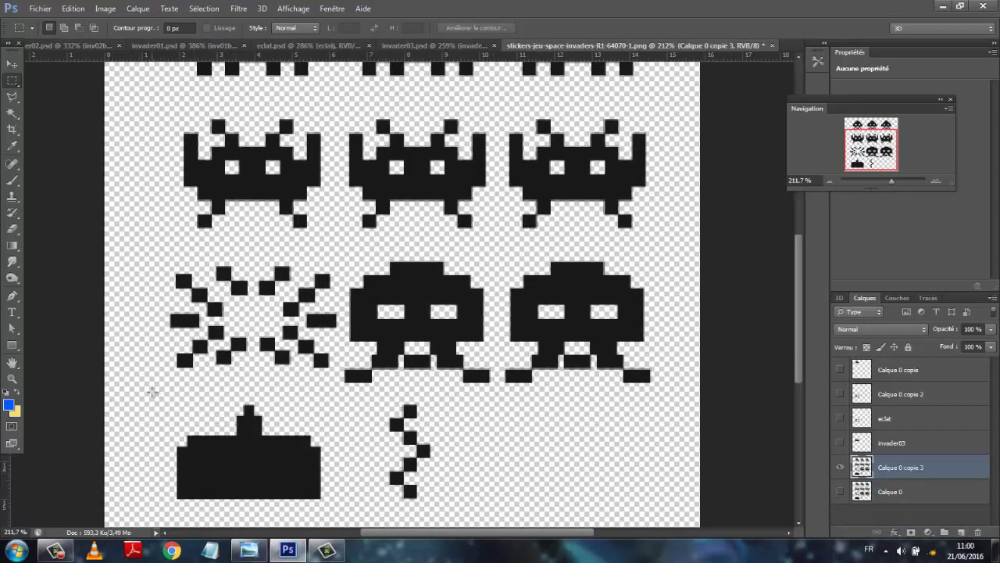
pyautogui.moveTo(151, 390); pyautogui.dragTo(333, 518)
pyautogui.click(202, 10)
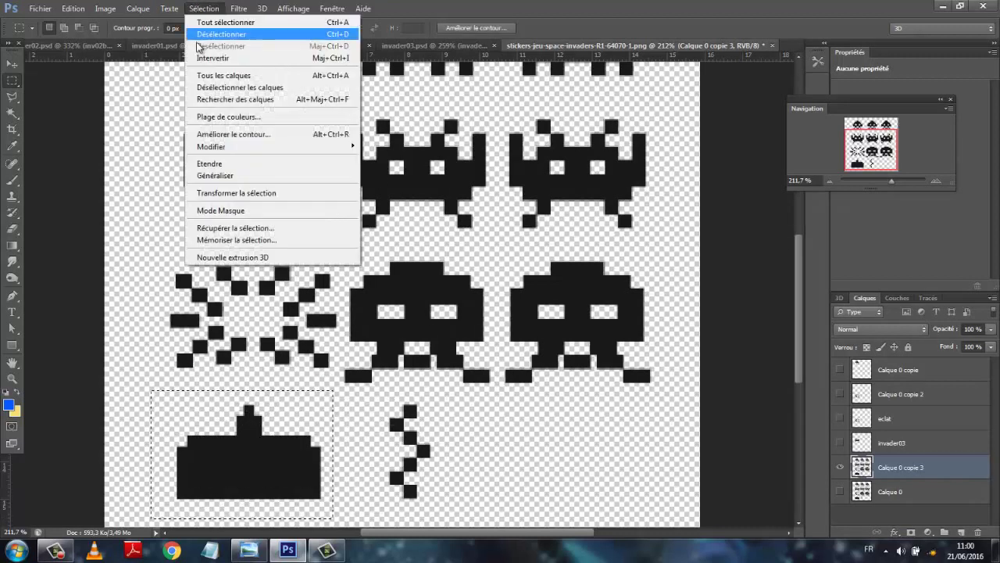
pyautogui.click(205, 58)
pyautogui.click(73, 8)
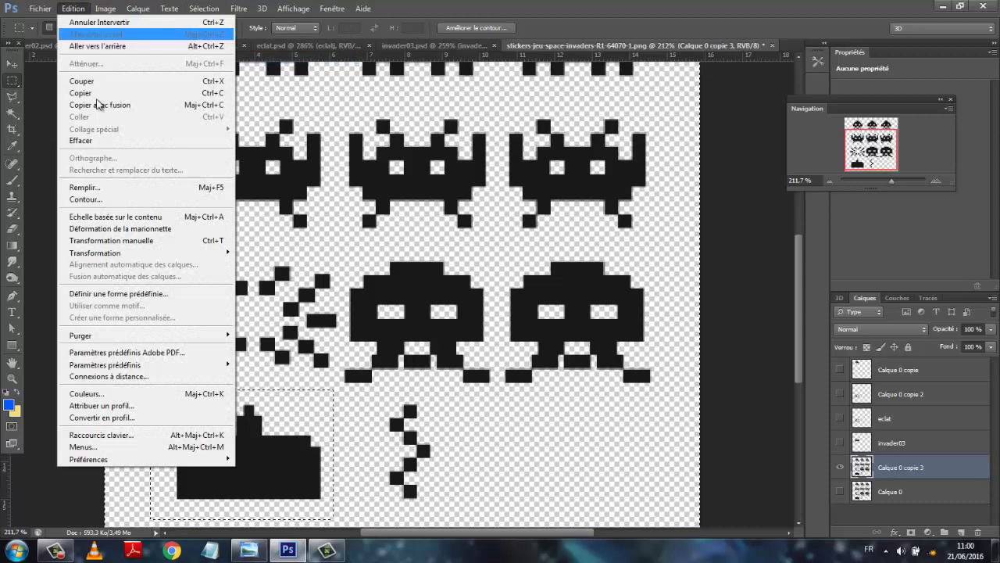
pyautogui.click(99, 141)
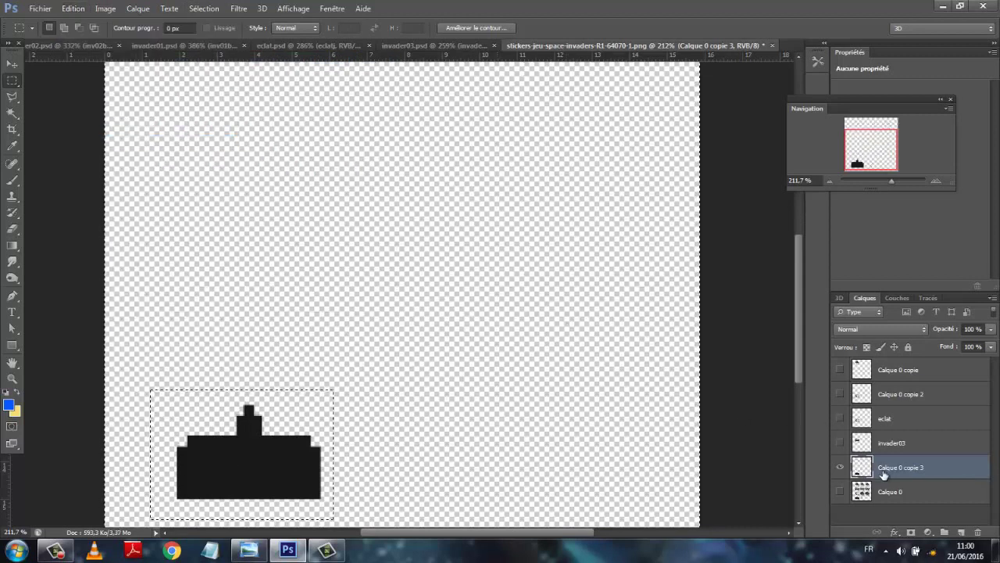
# Step: Rename the isolated cannon layer as vaisseau
pyautogui.doubleClick(882, 469)
pyautogui.write('vaisse')
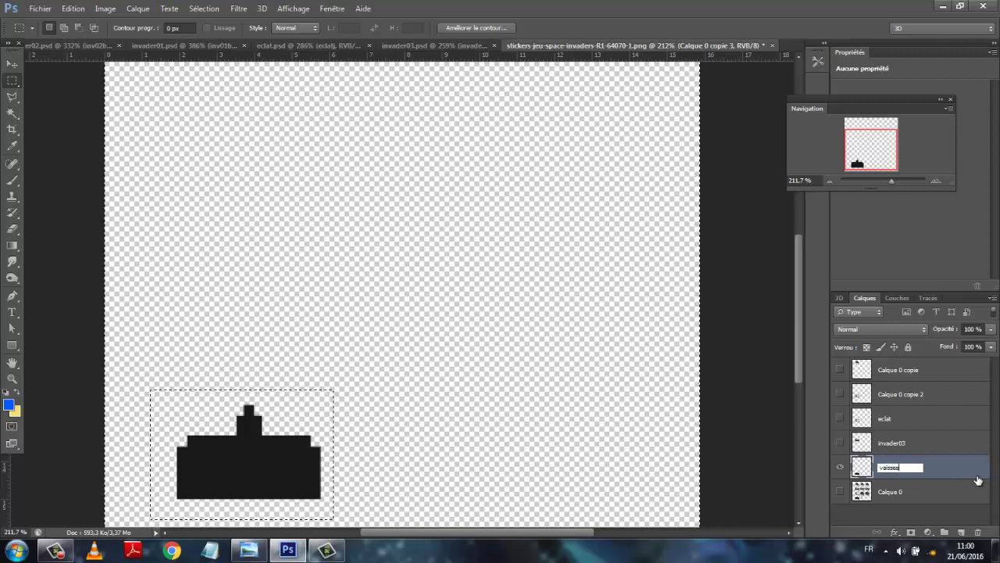
pyautogui.write('au')
pyautogui.press('Return')
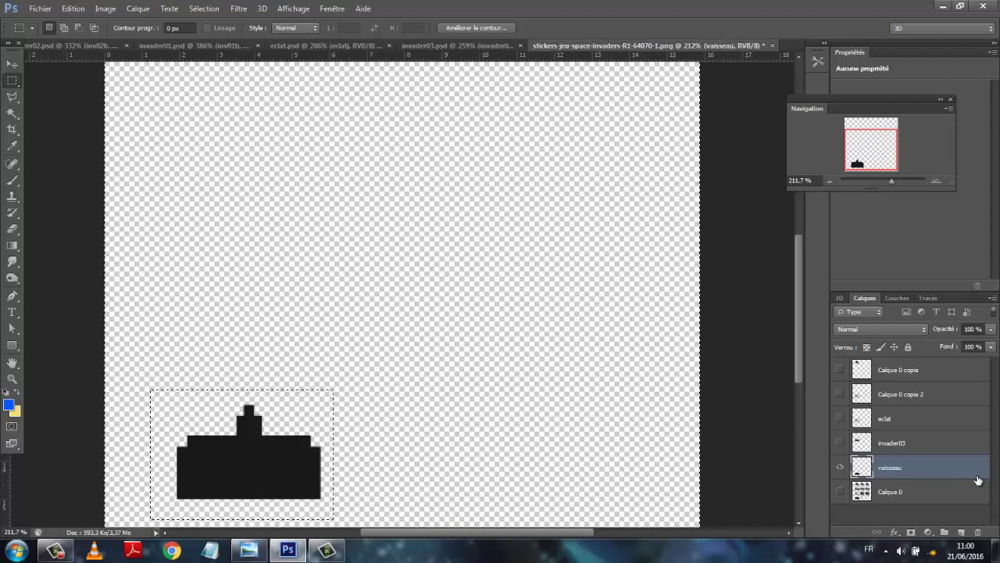
# Step: Create a new 200 × 150 pixel RGB document named vaisseau at 72 pixels/inch with a white background
pyautogui.click(34, 11)
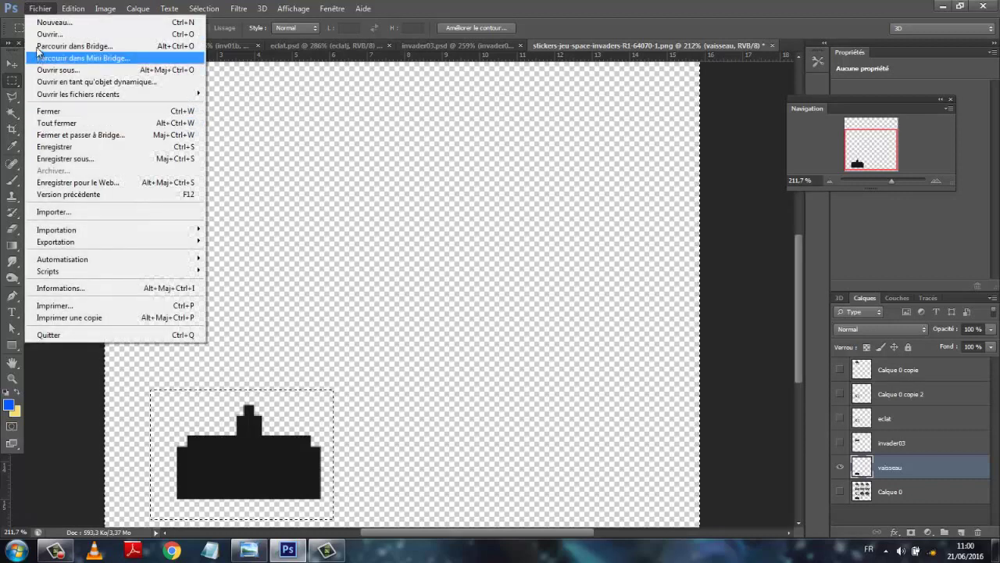
pyautogui.click(43, 24)
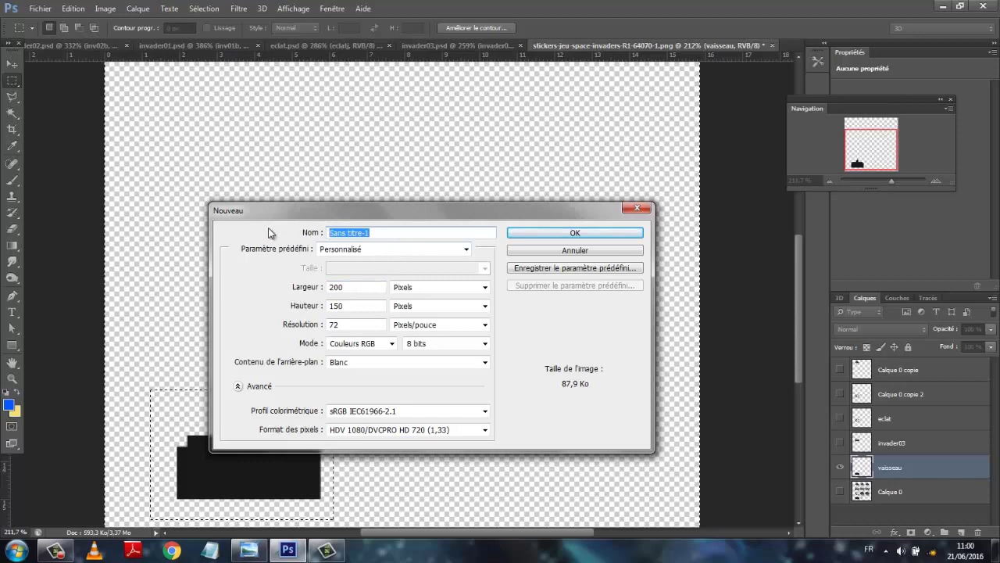
pyautogui.write('vaisseau')
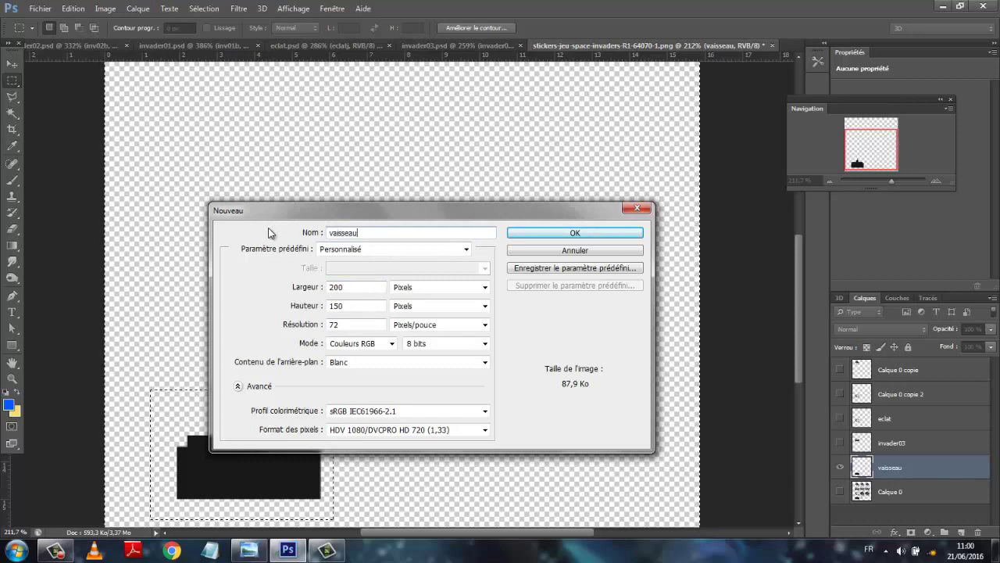
pyautogui.click(560, 234)
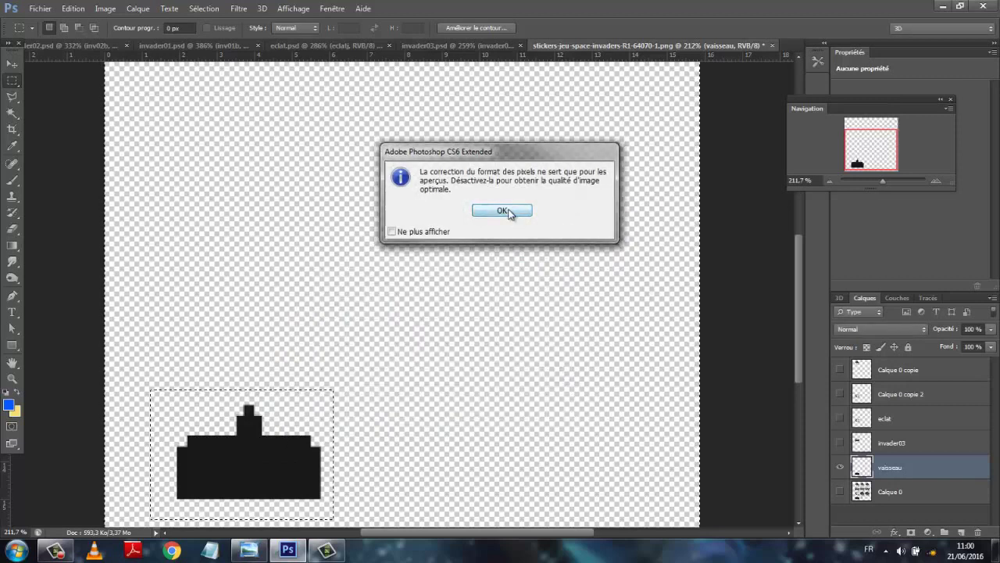
pyautogui.click(511, 211)
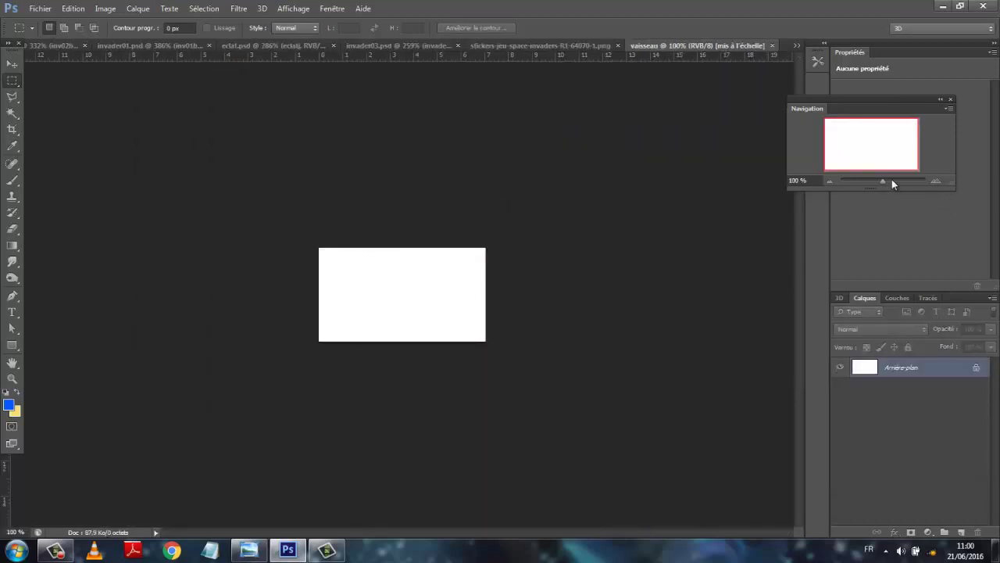
# Step: Copy the vaisseau layer from the sticker sheet into the new document, and close the sticker sheet without saving
pyautogui.moveTo(885, 181); pyautogui.dragTo(893, 182)
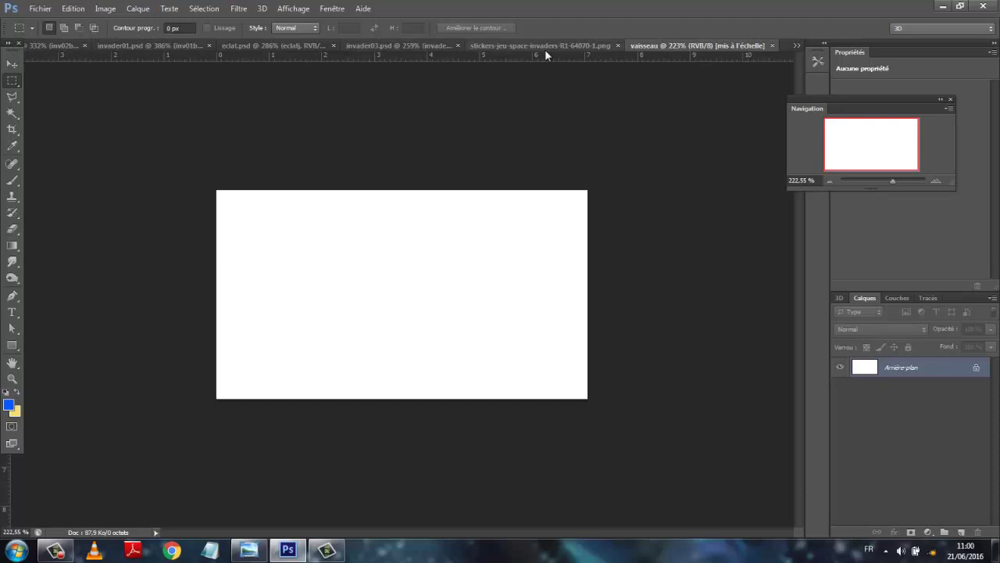
pyautogui.moveTo(520, 47); pyautogui.dragTo(517, 140)
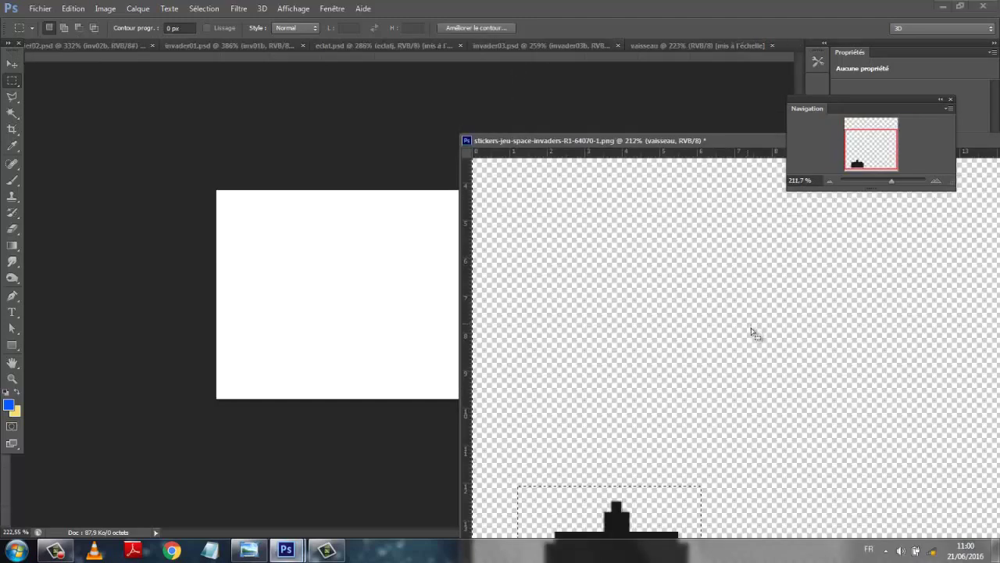
pyautogui.moveTo(645, 135); pyautogui.dragTo(104, 144)
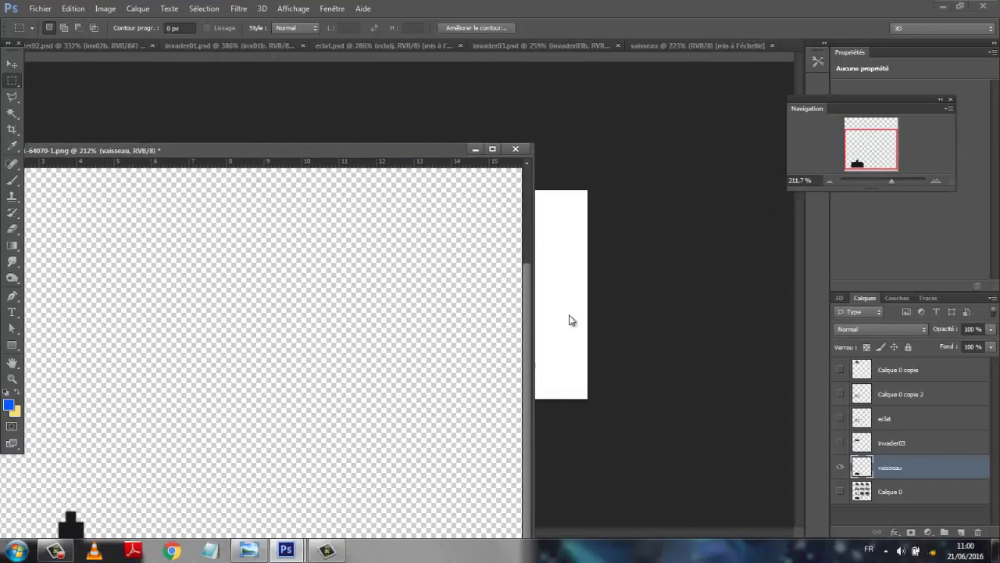
pyautogui.moveTo(958, 476); pyautogui.dragTo(620, 206)
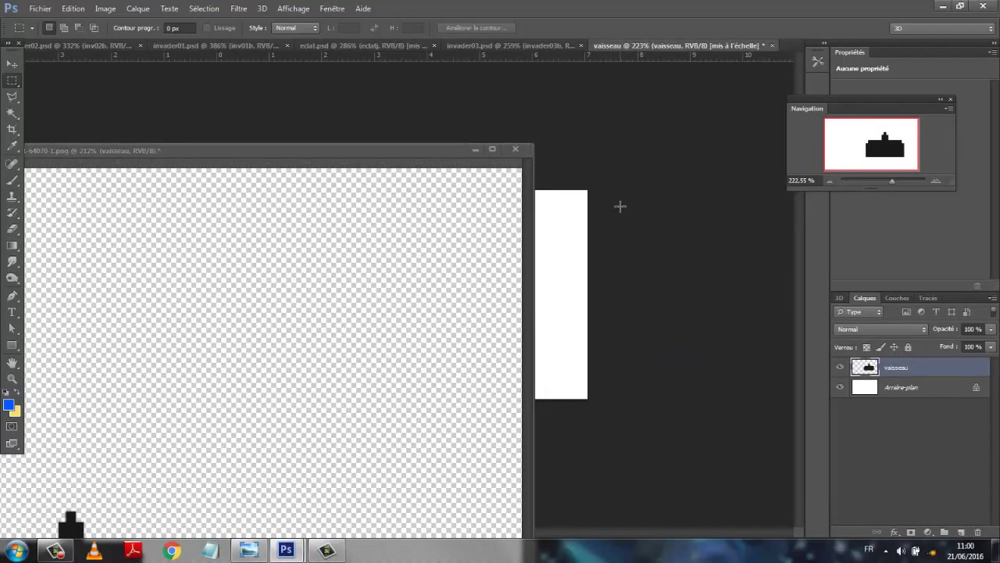
pyautogui.click(515, 148)
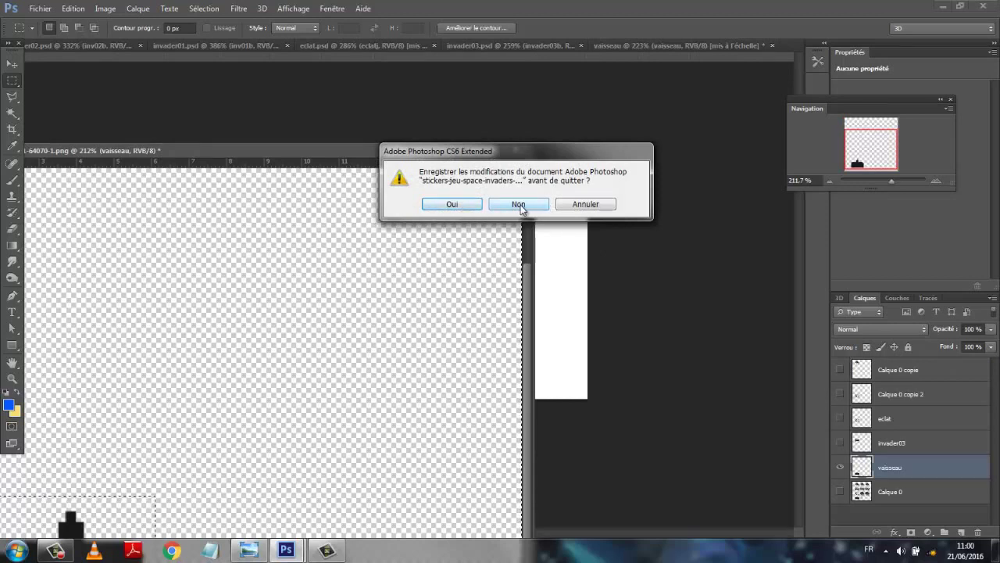
pyautogui.click(520, 207)
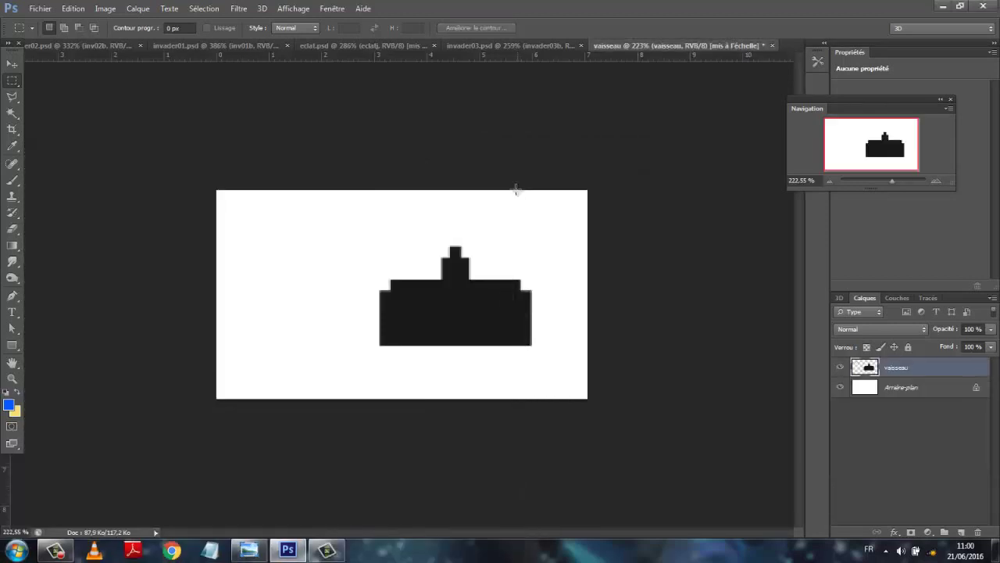
# Step: Centre the cannon vertically and horizontally on the whole canvas, and clear the selection
pyautogui.click(13, 63)
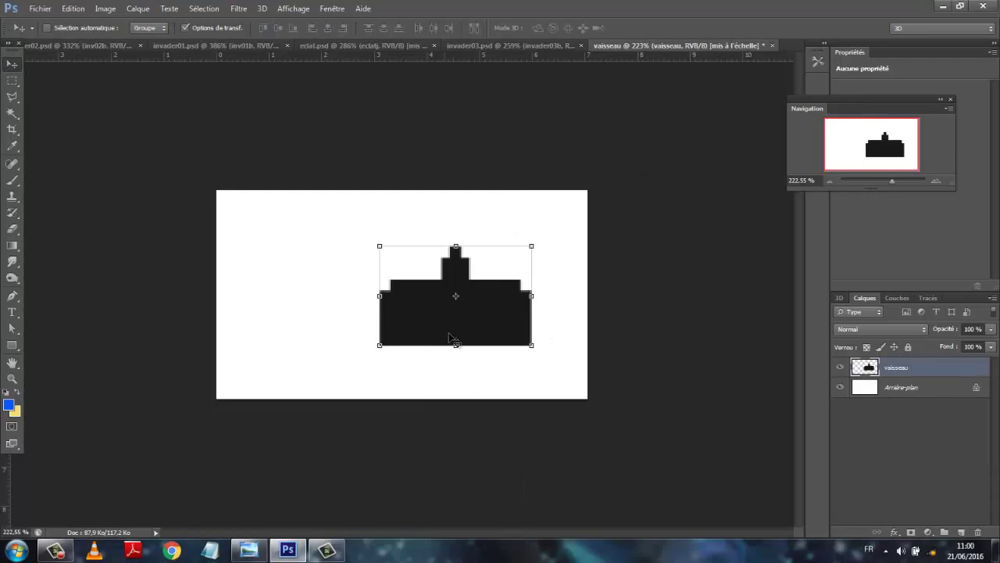
pyautogui.moveTo(442, 328); pyautogui.dragTo(387, 324)
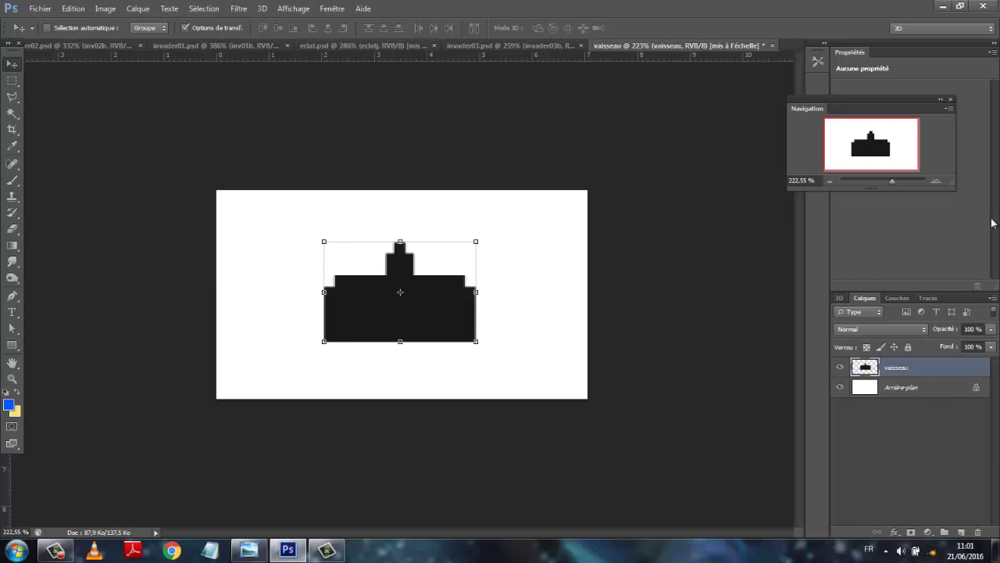
pyautogui.click(921, 485)
pyautogui.click(204, 8)
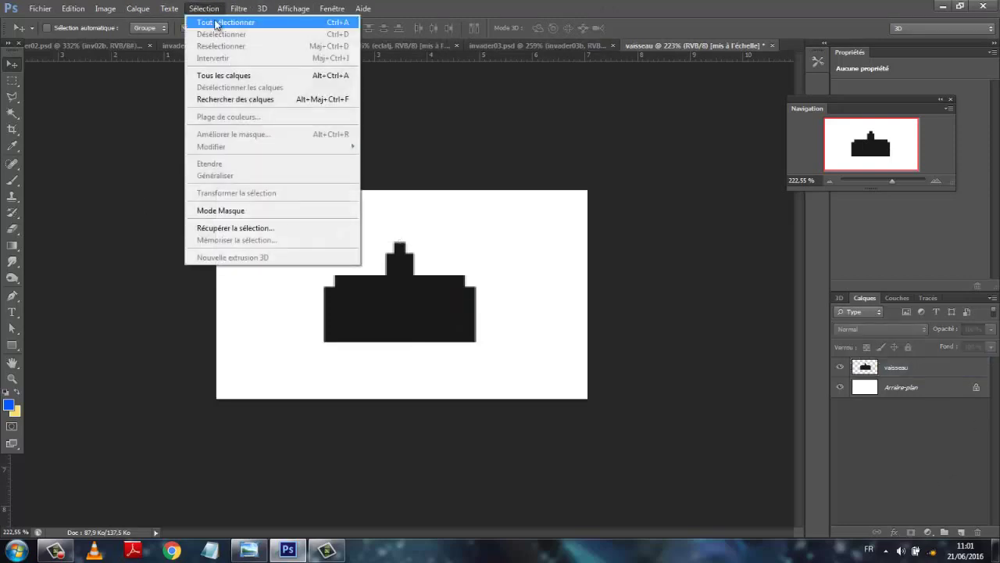
pyautogui.click(216, 23)
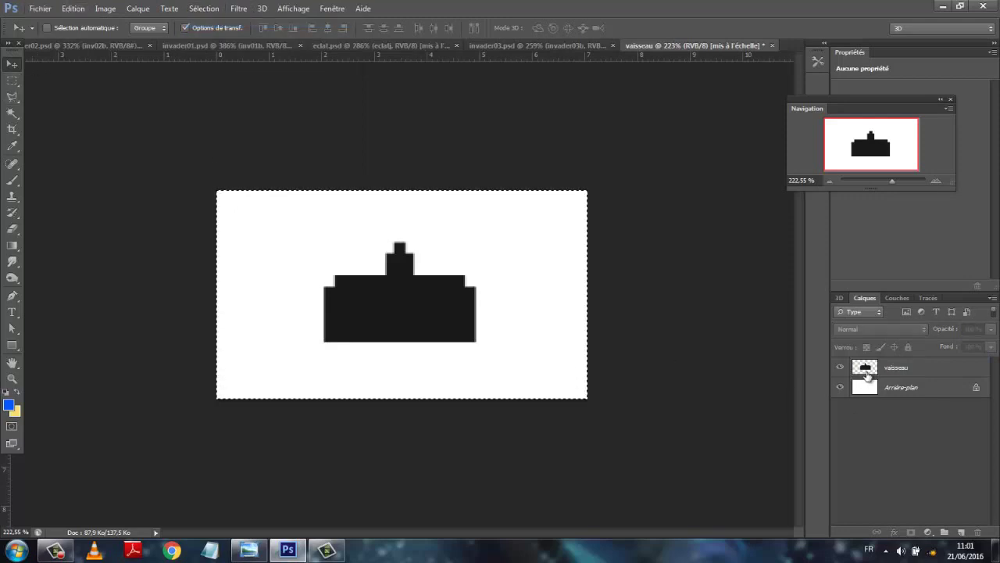
pyautogui.click(866, 374)
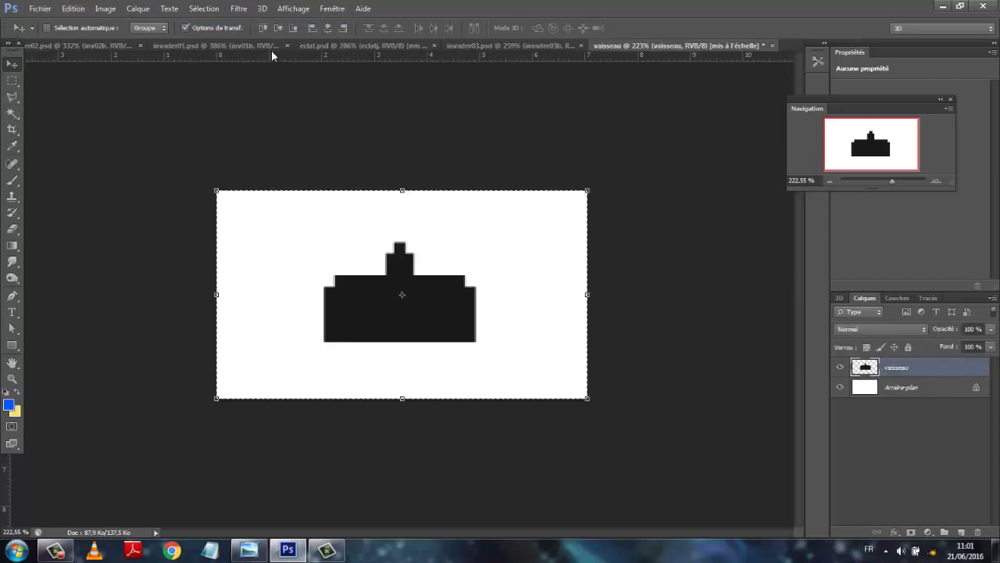
pyautogui.click(277, 29)
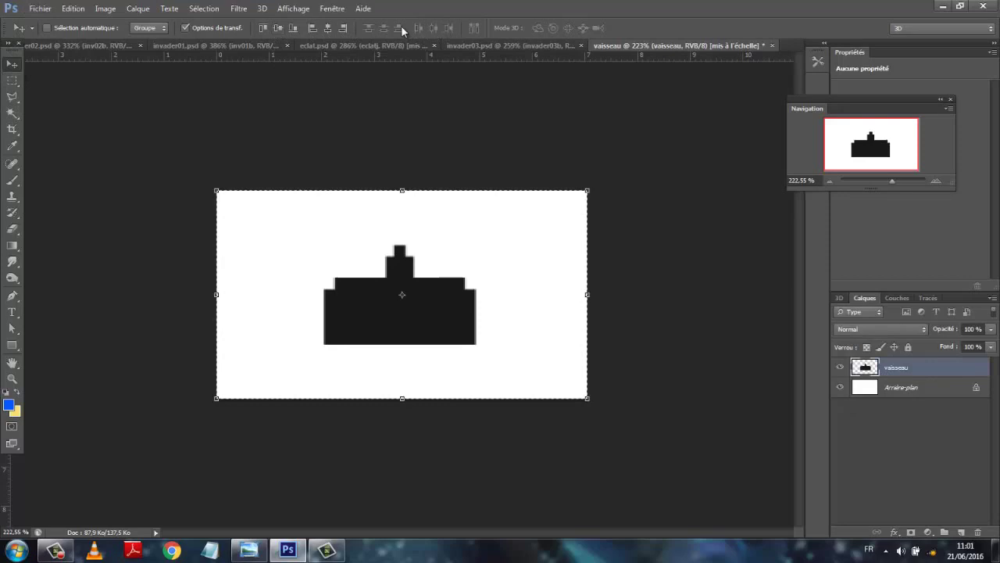
pyautogui.click(328, 28)
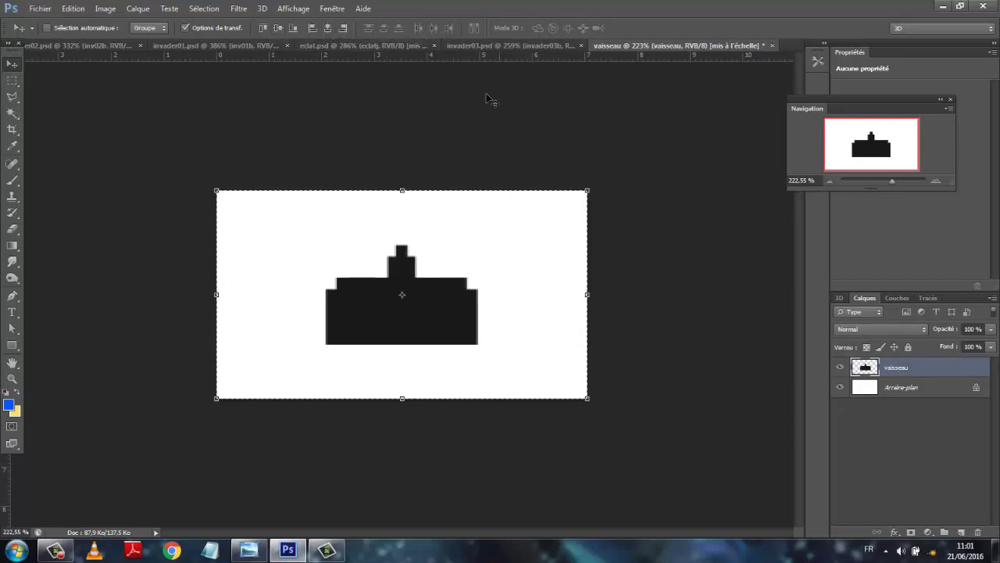
pyautogui.click(202, 8)
pyautogui.click(219, 35)
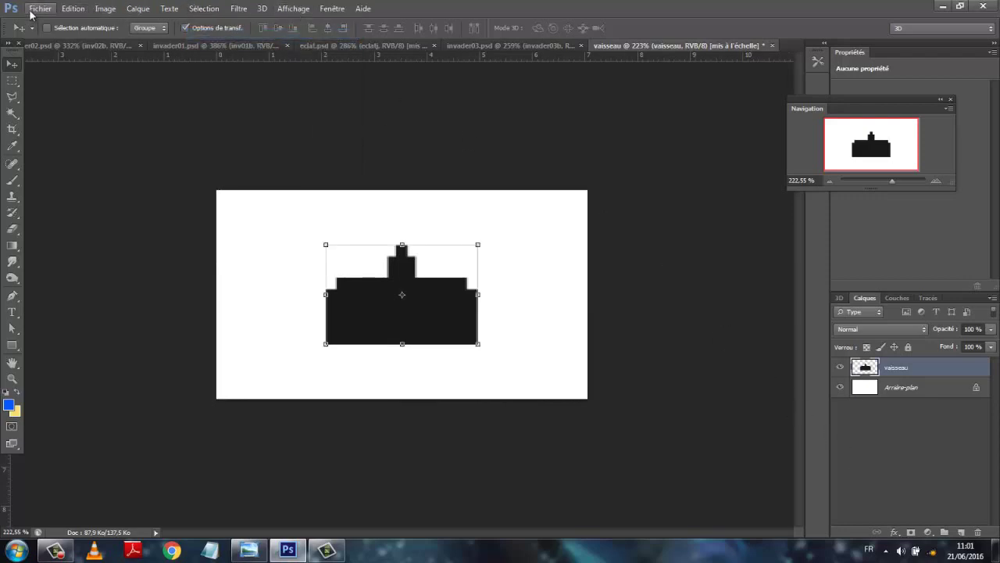
# Step: Scale the cannon to 150% in both width and height
pyautogui.click(66, 10)
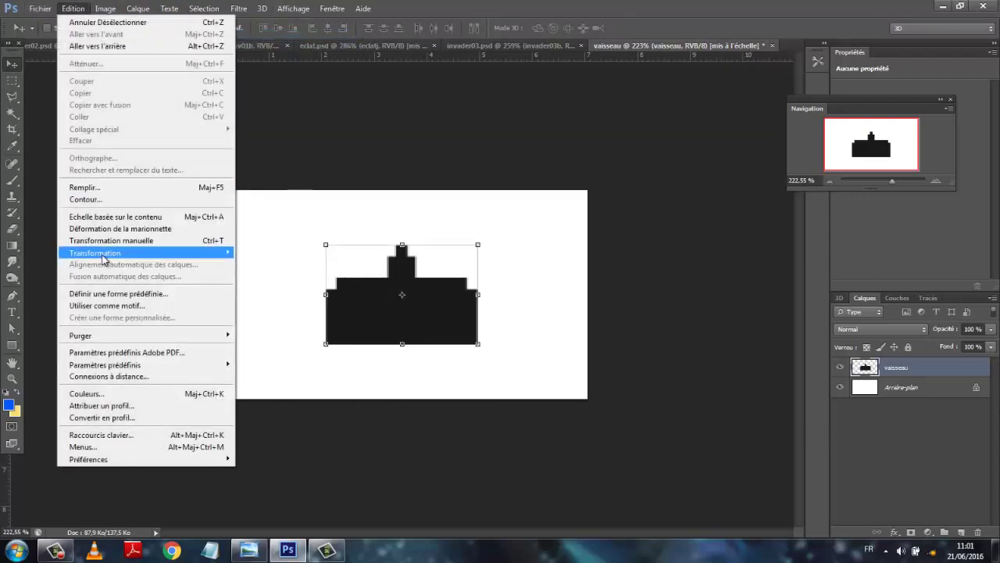
pyautogui.moveTo(123, 260)
pyautogui.click(262, 281)
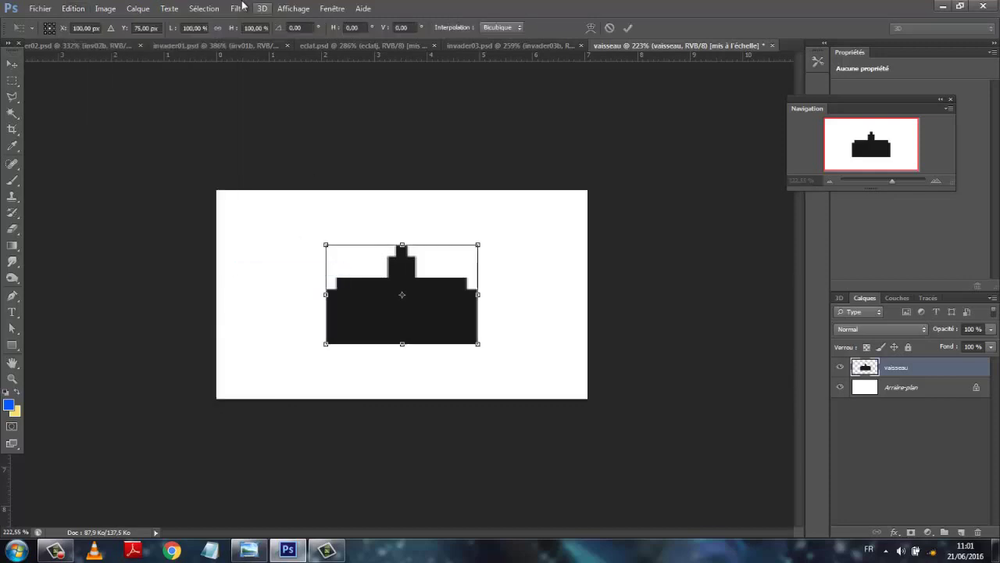
pyautogui.click(195, 28)
pyautogui.write('150')
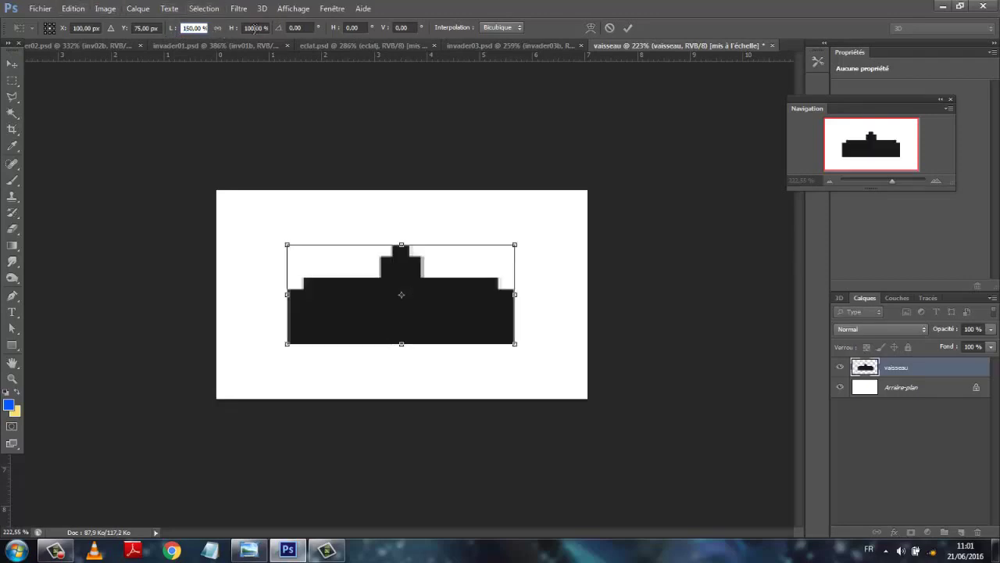
pyautogui.moveTo(255, 29); pyautogui.dragTo(237, 35)
pyautogui.write('150')
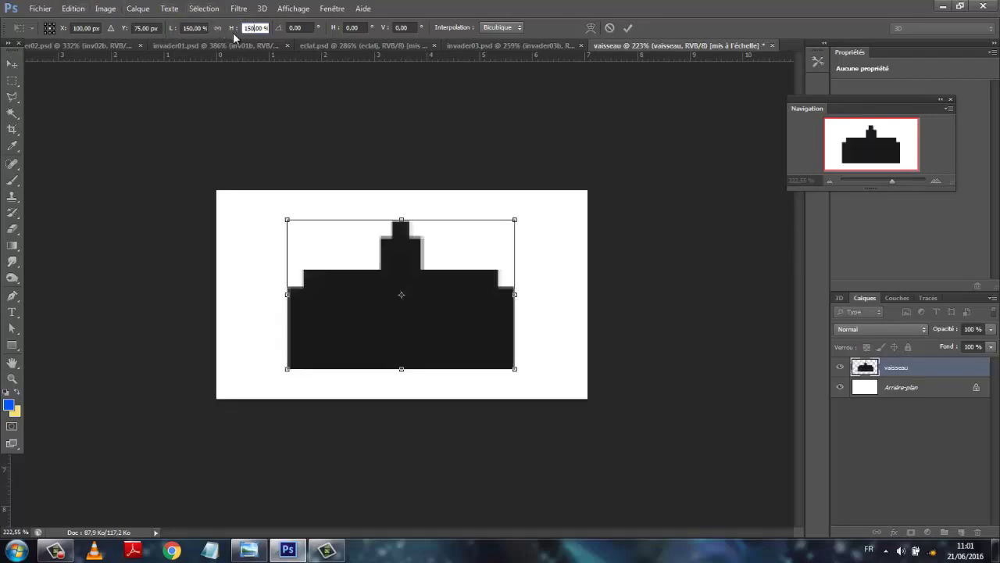
pyautogui.click(627, 28)
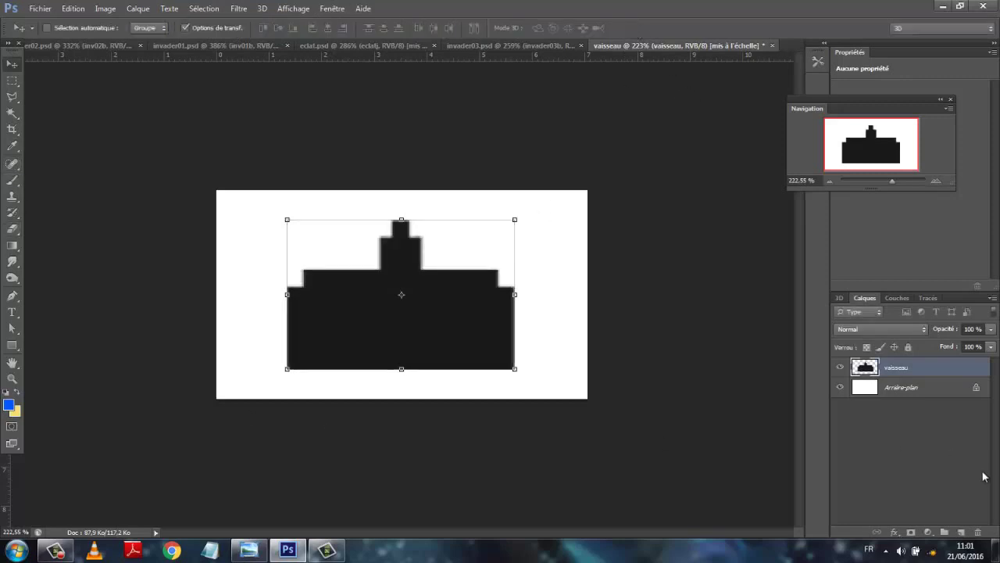
pyautogui.click(955, 475)
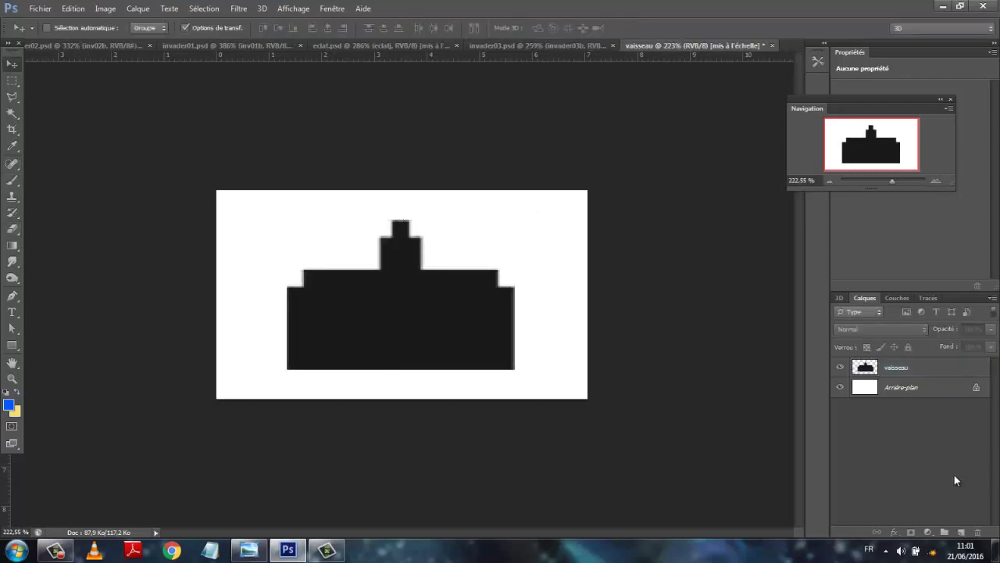
# Step: Select the black cannon shape on the vaisseau layer with the Magic Wand, and set the foreground colour to green 23ec19
pyautogui.click(13, 113)
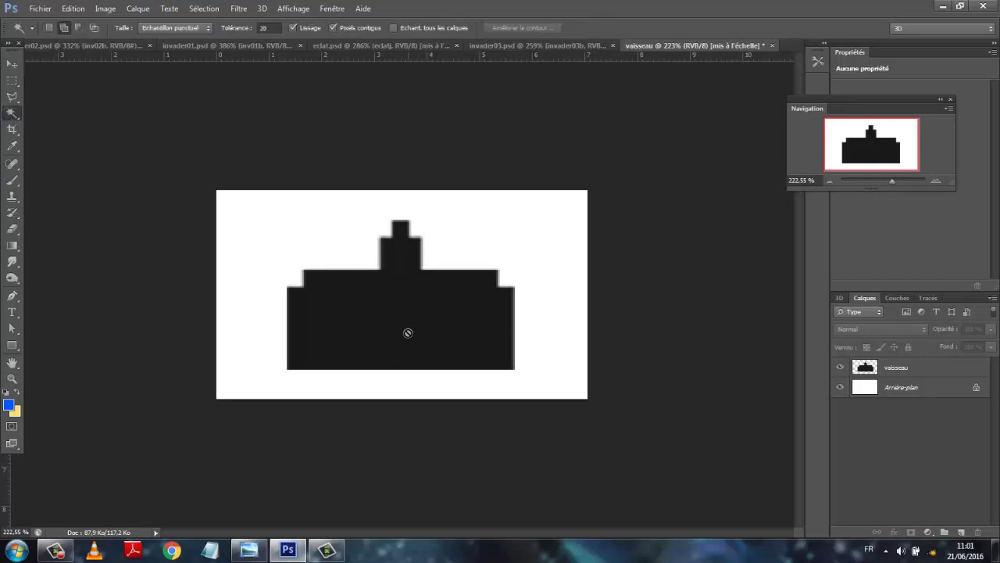
pyautogui.click(899, 369)
pyautogui.click(407, 334)
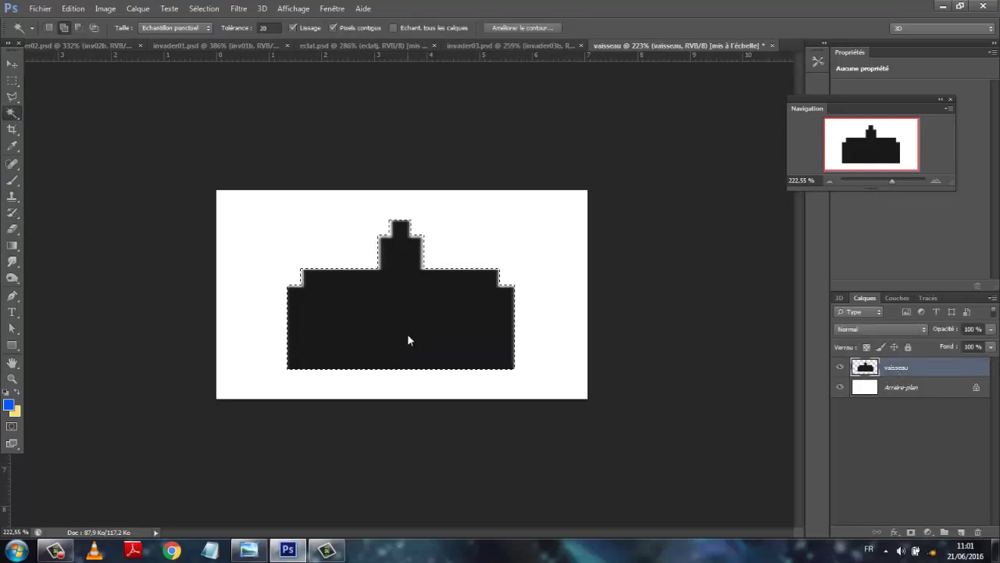
pyautogui.click(8, 406)
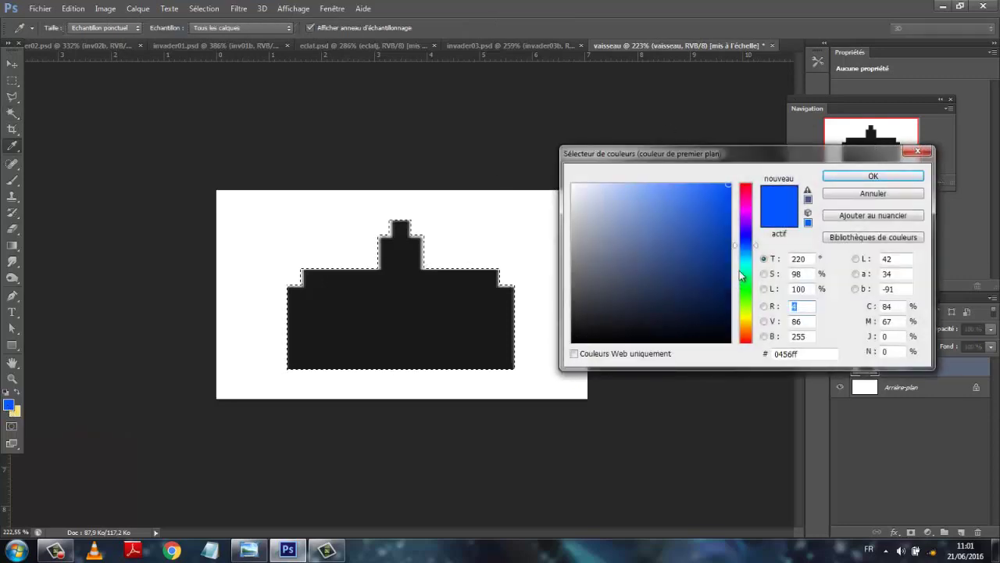
pyautogui.click(747, 291)
pyautogui.click(713, 194)
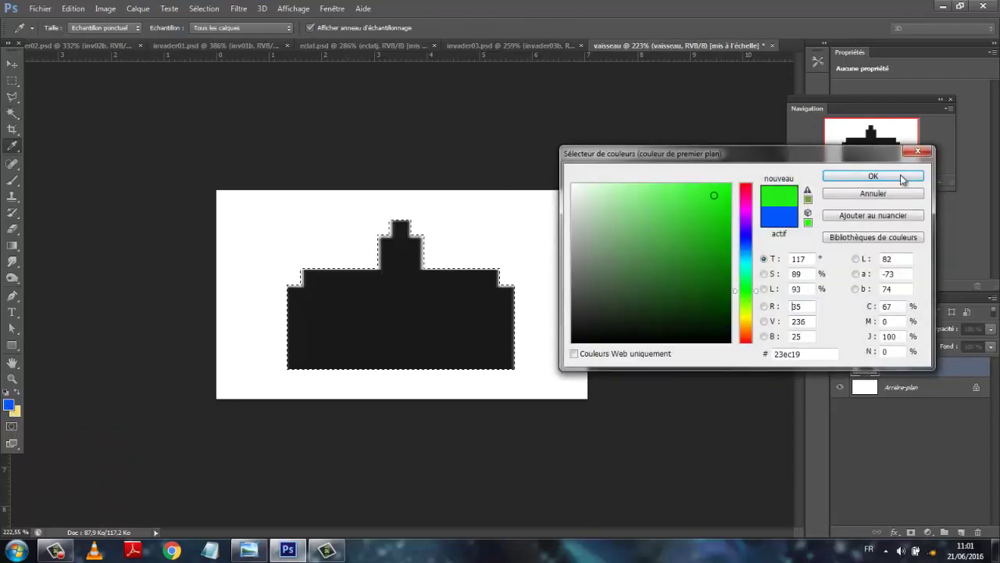
pyautogui.click(873, 176)
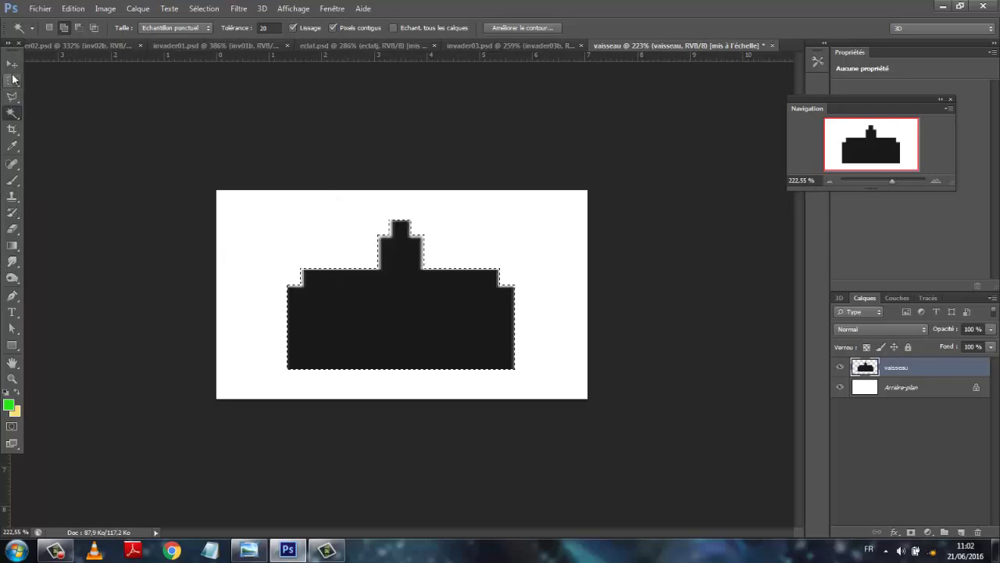
# Step: Fill the selected cannon shape with the foreground colour in Normal mode at 100% opacity
pyautogui.click(72, 9)
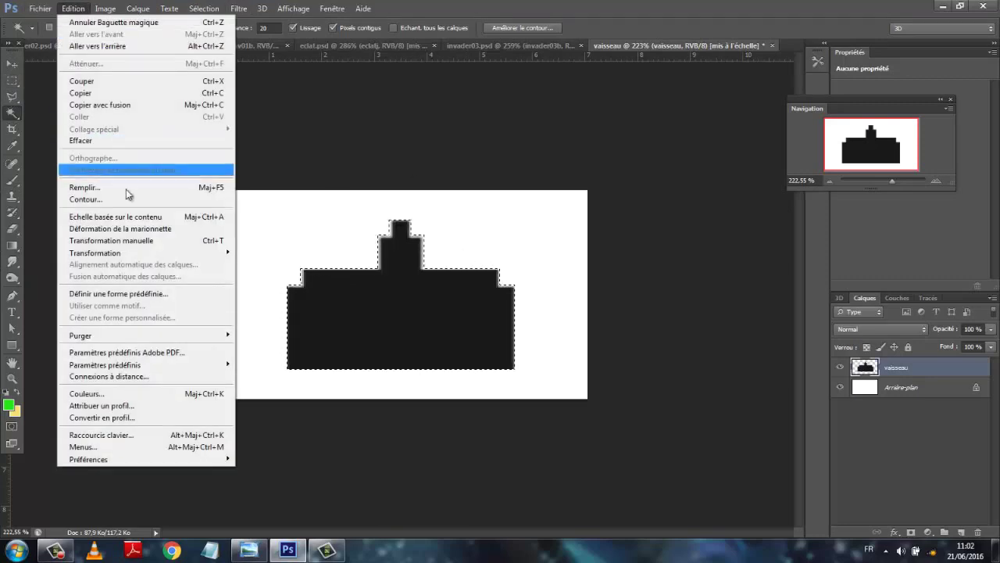
pyautogui.click(127, 189)
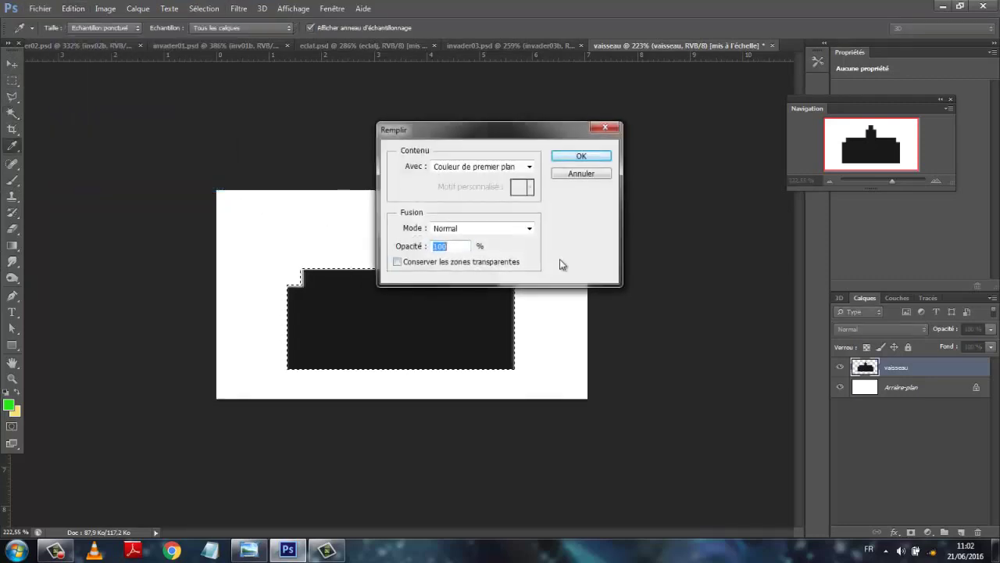
pyautogui.click(581, 156)
pyautogui.press('w')
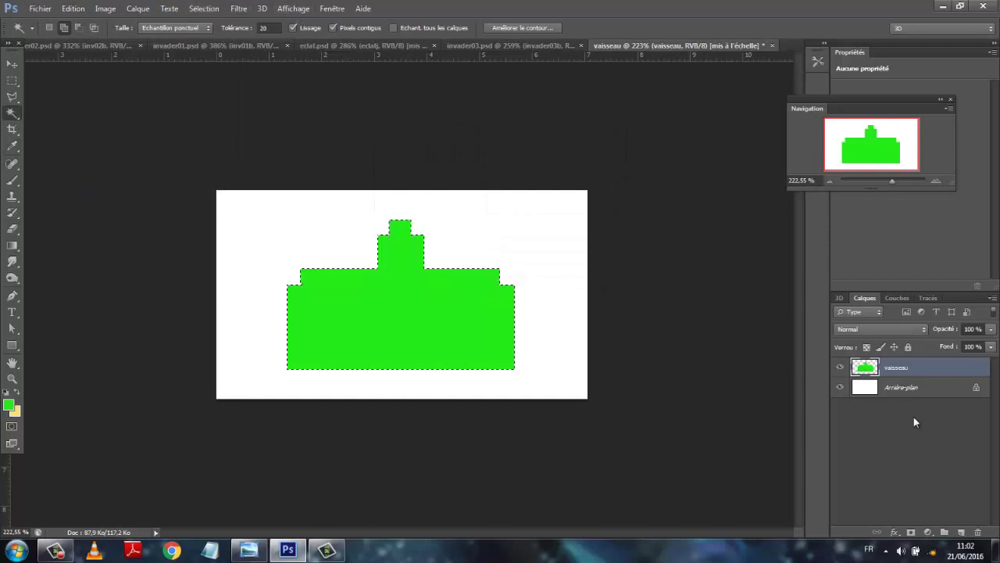
# Step: Fill the selected cannon area on the Arrière-plan layer with the foreground colour in Normal mode at 100% opacity
pyautogui.click(916, 388)
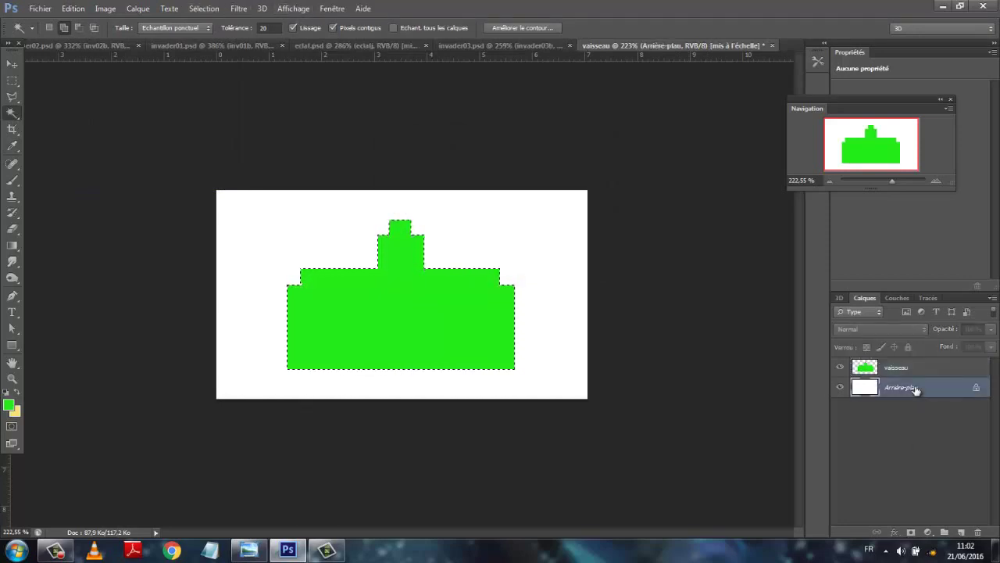
pyautogui.hotkey('shift', 'F5')
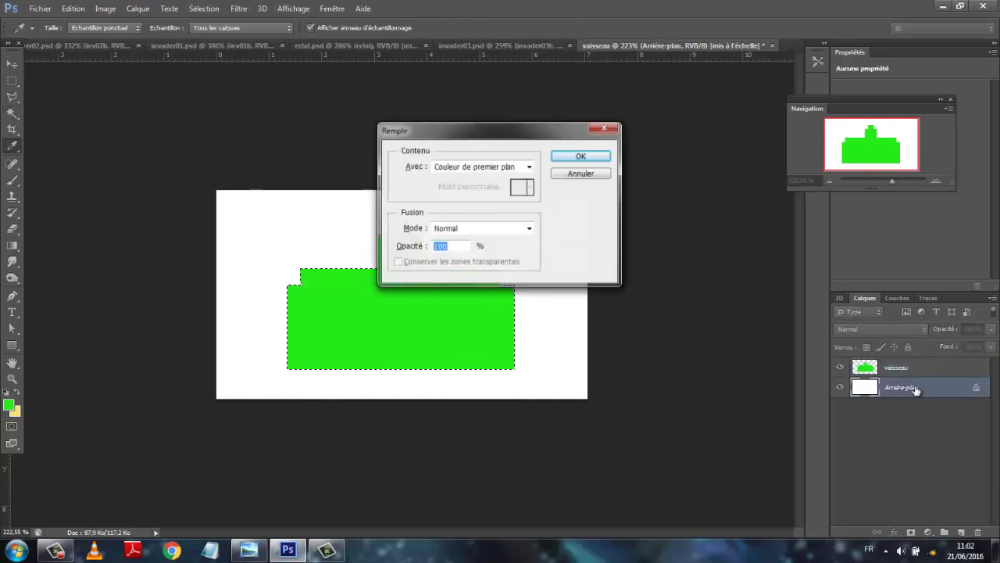
pyautogui.click(577, 159)
pyautogui.press('w')
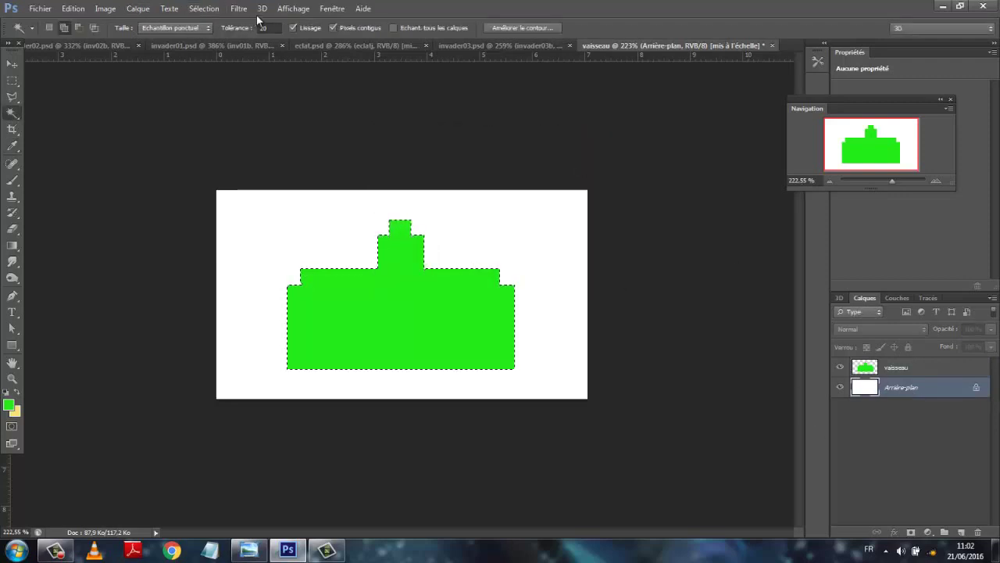
# Step: Clear the selection and delete the Arrière-plan layer so the cannon sits on a transparent background
pyautogui.click(211, 11)
pyautogui.click(220, 36)
pyautogui.click(910, 461)
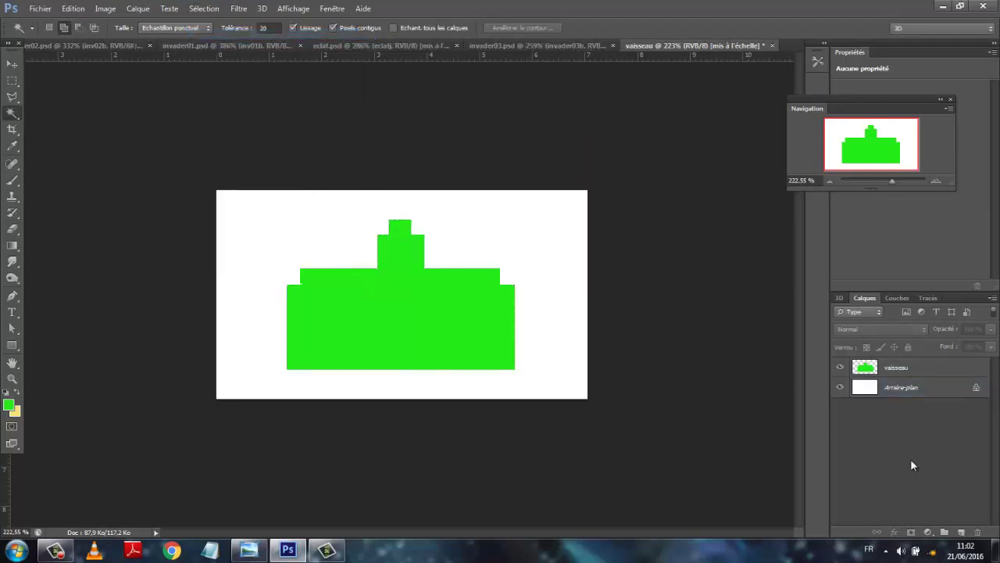
pyautogui.click(903, 391)
pyautogui.press('Delete')
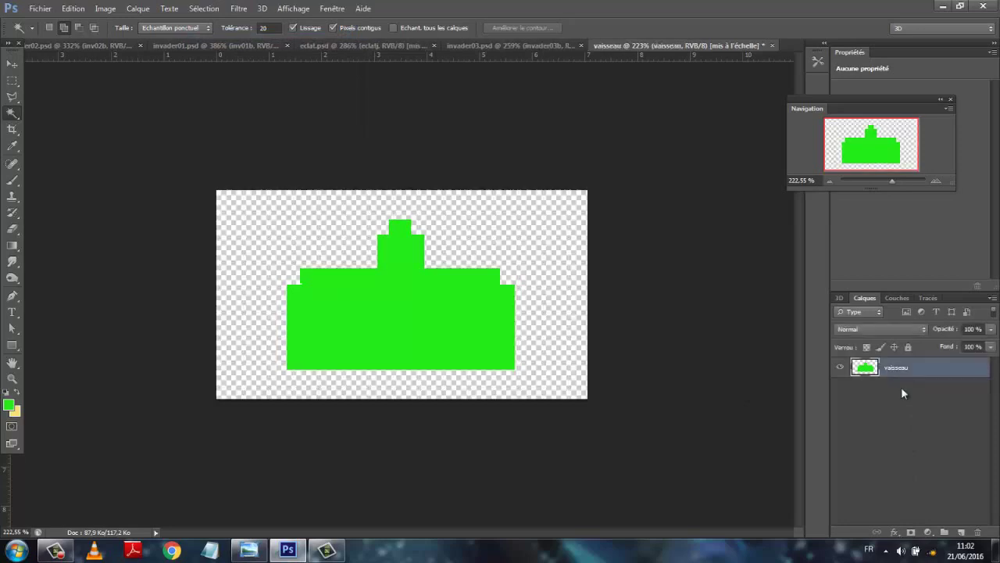
# Step: Save the document as vaisseau.psd in Photoshop format in the gam folder, and dismiss the Windows colour scheme prompt
pyautogui.click(40, 8)
pyautogui.click(82, 161)
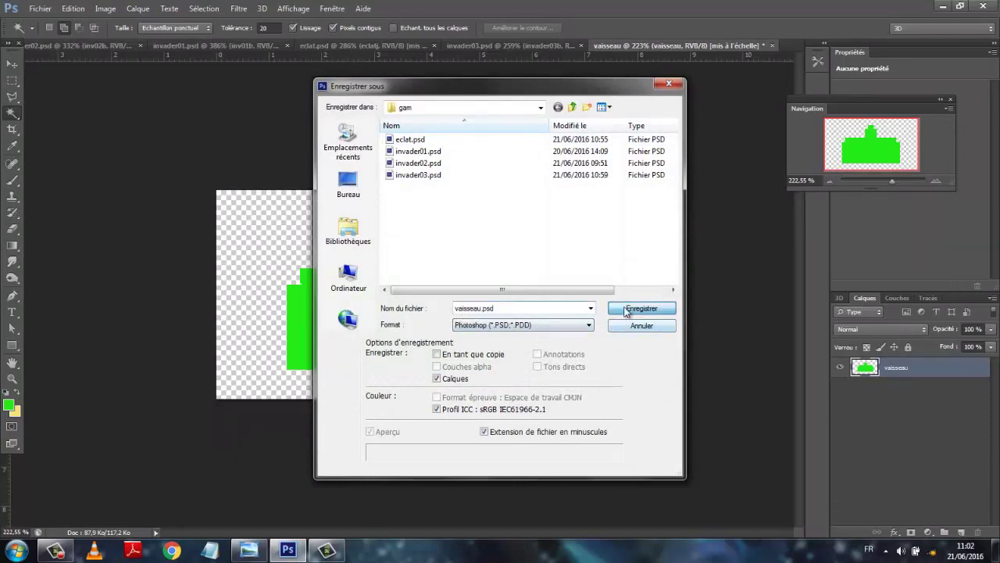
pyautogui.click(640, 308)
pyautogui.click(671, 167)
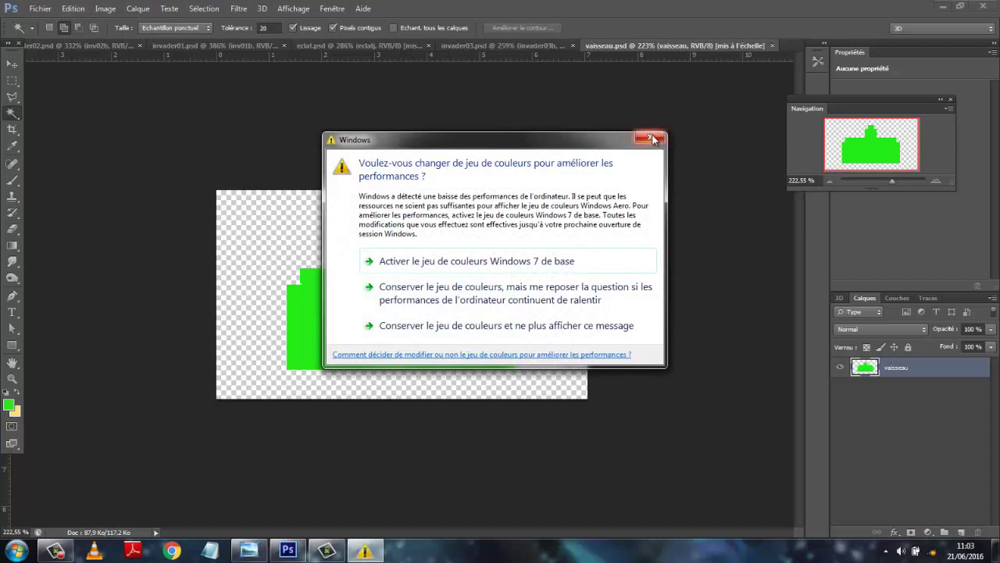
pyautogui.click(651, 138)
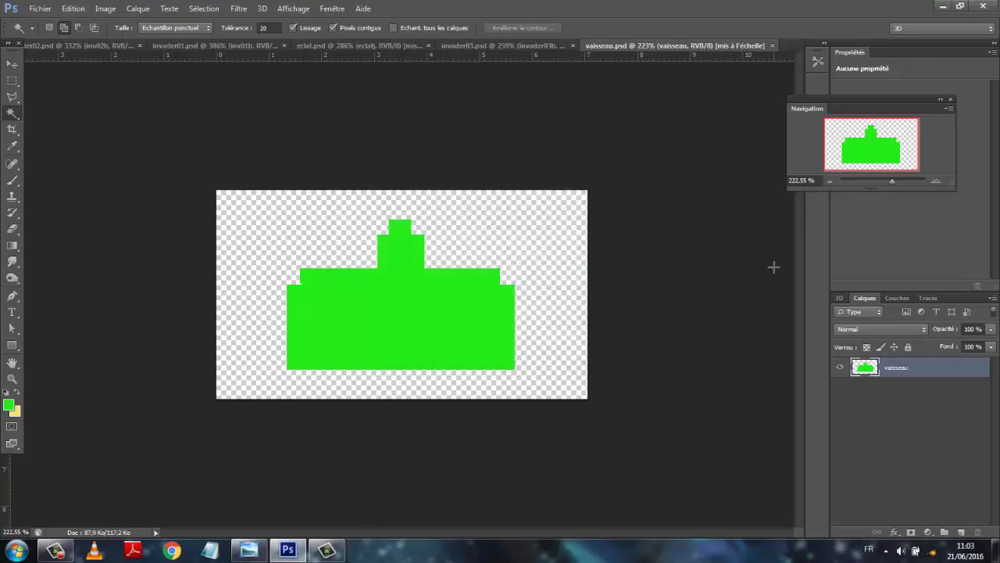